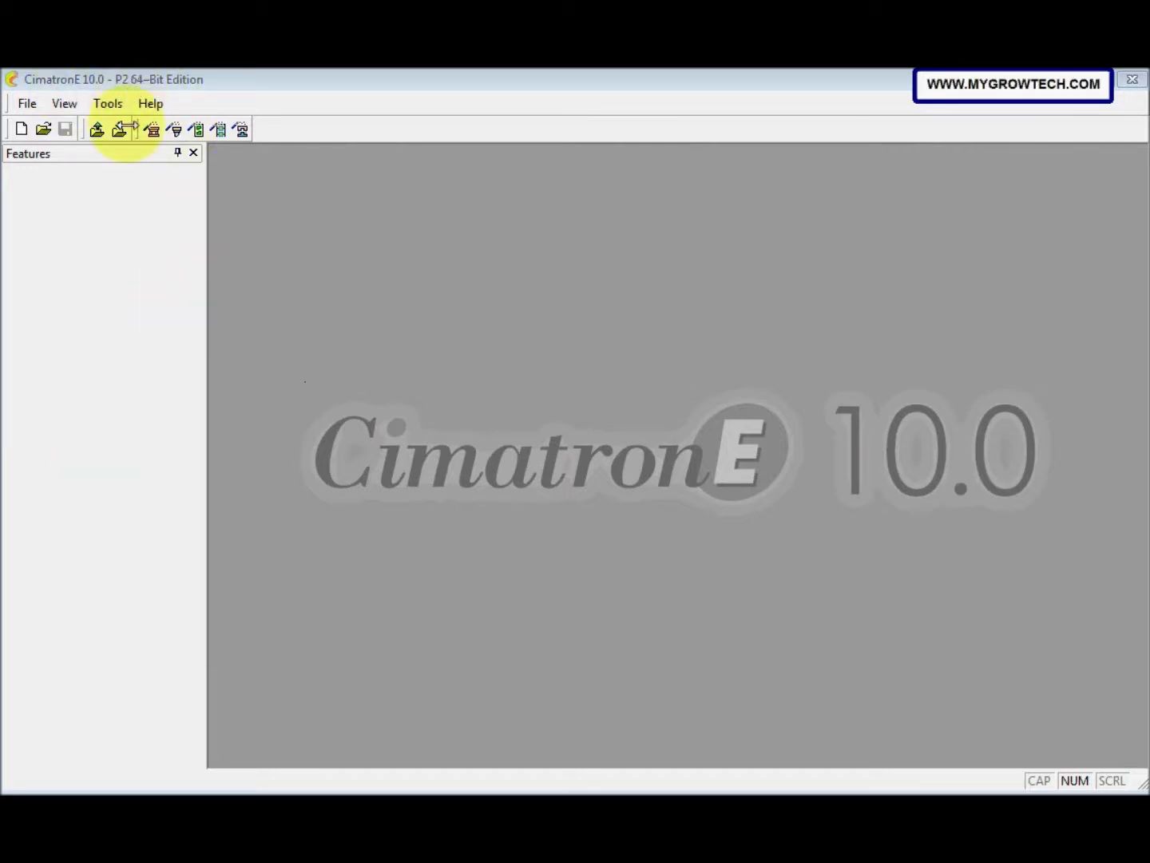
- Switch to the browser and save the linked Start.zip into the LoadPart working folder, replacing the existing copy
{"action": "left_click", "coordinate": [128, 771]}
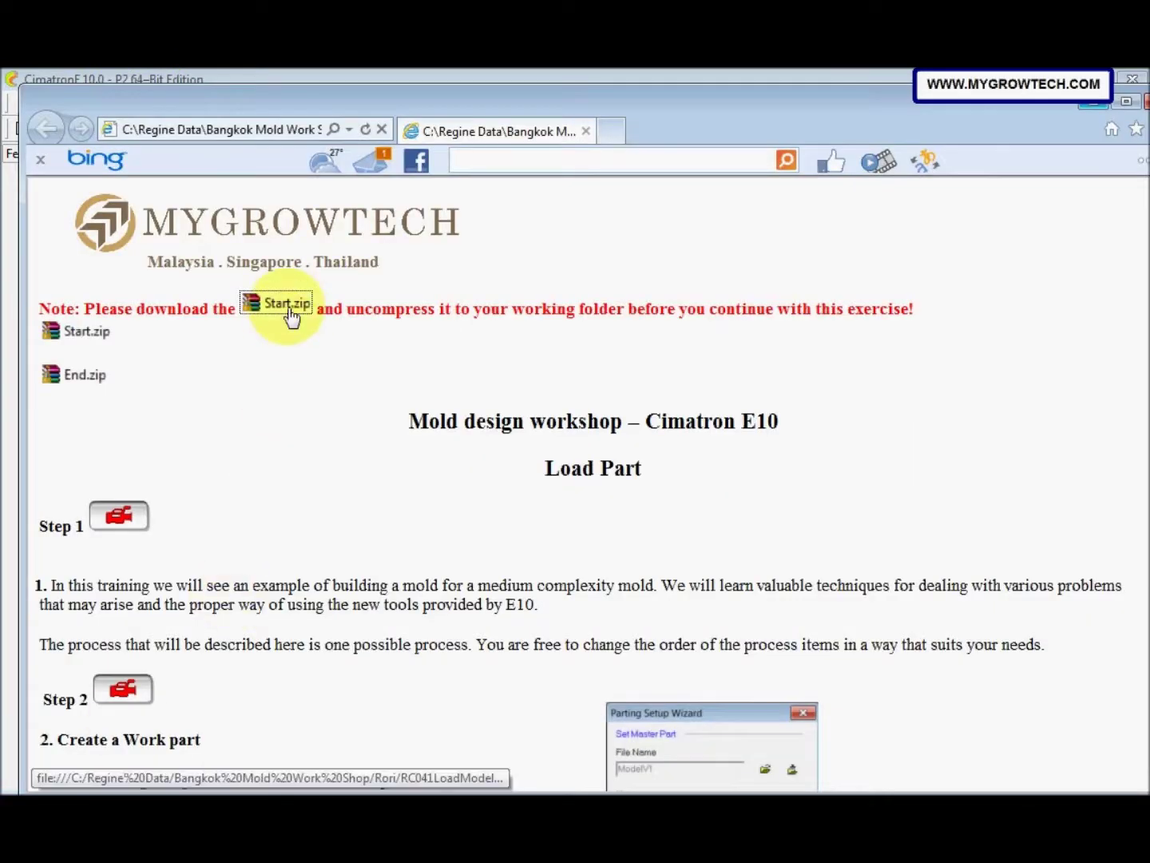
{"action": "right_click", "coordinate": [292, 315]}
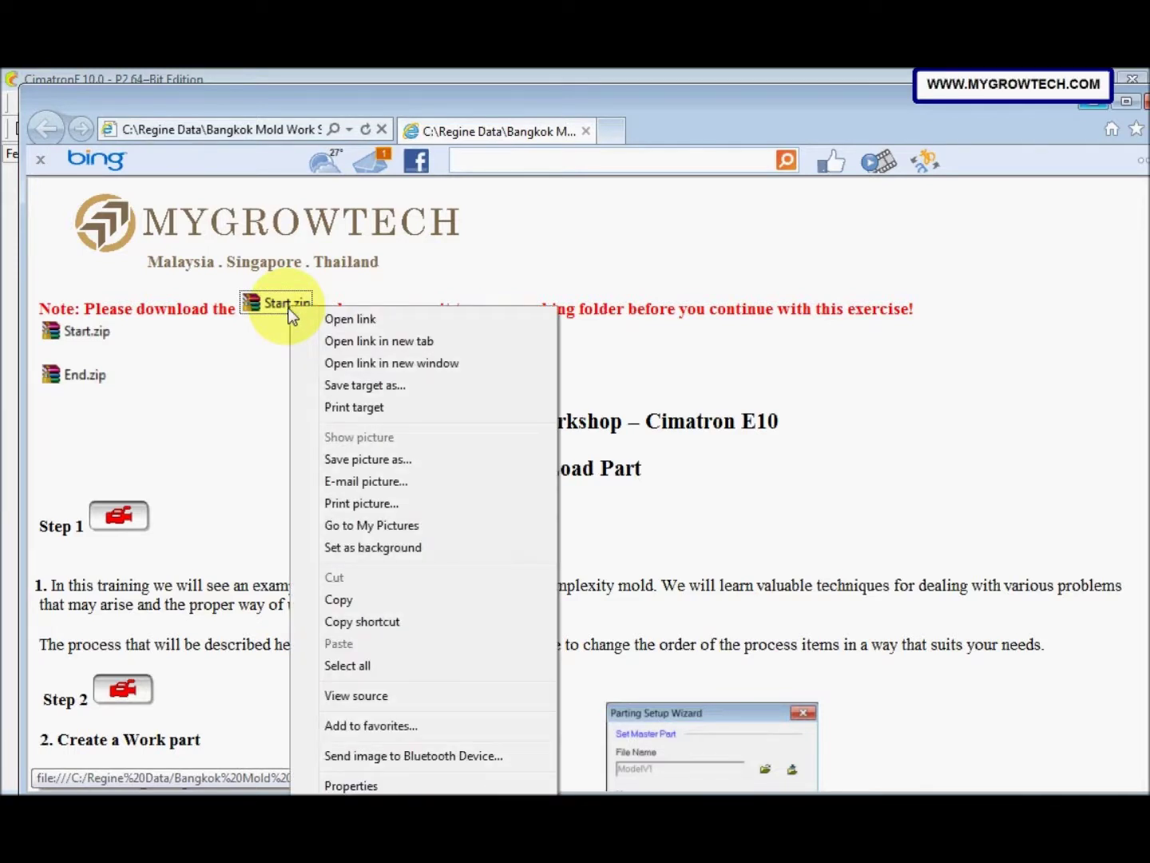
{"action": "left_click", "coordinate": [345, 387]}
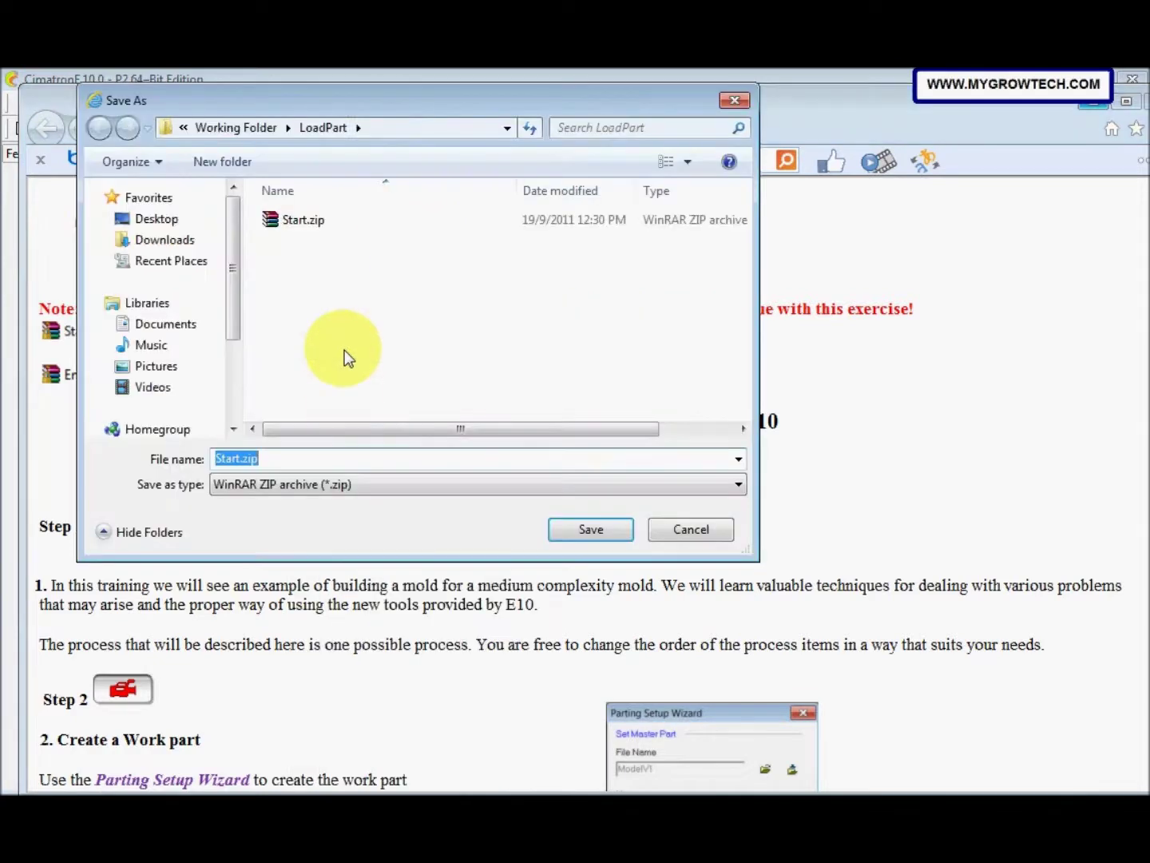
{"action": "left_click", "coordinate": [243, 128]}
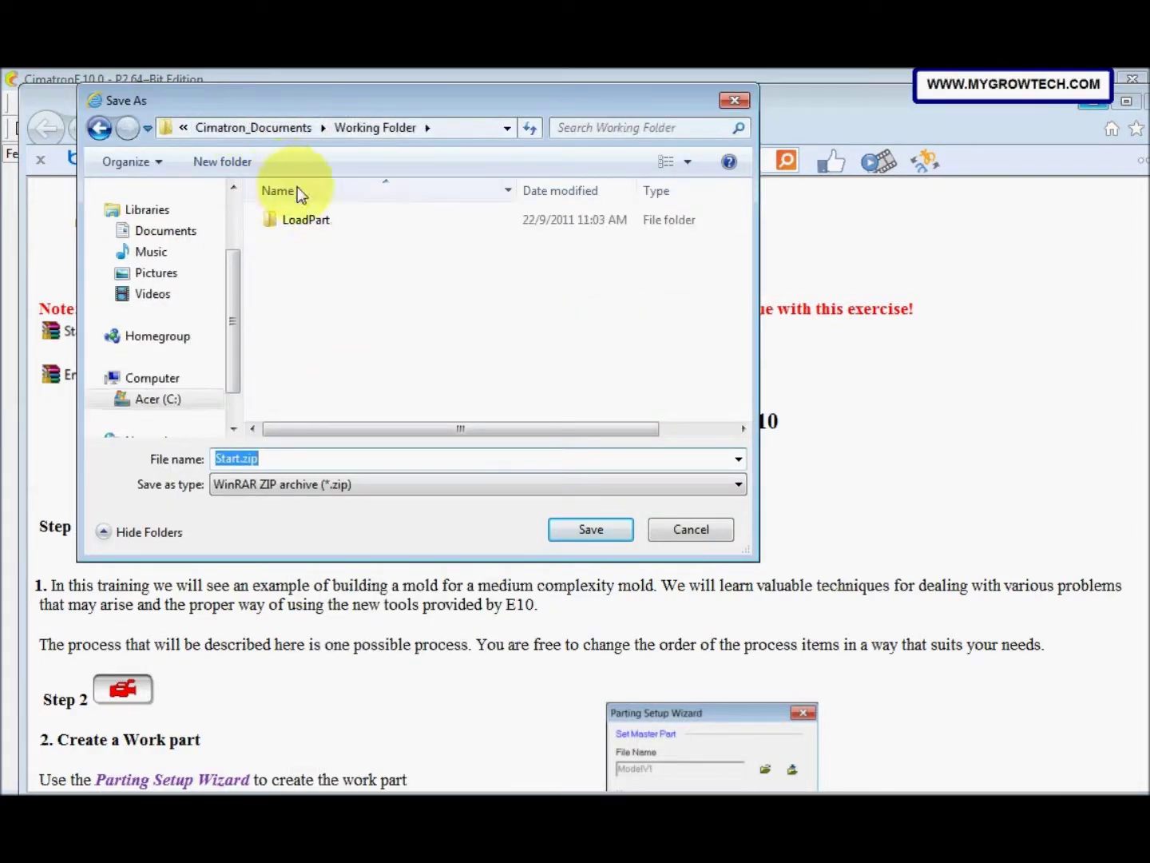
{"action": "left_click", "coordinate": [324, 227]}
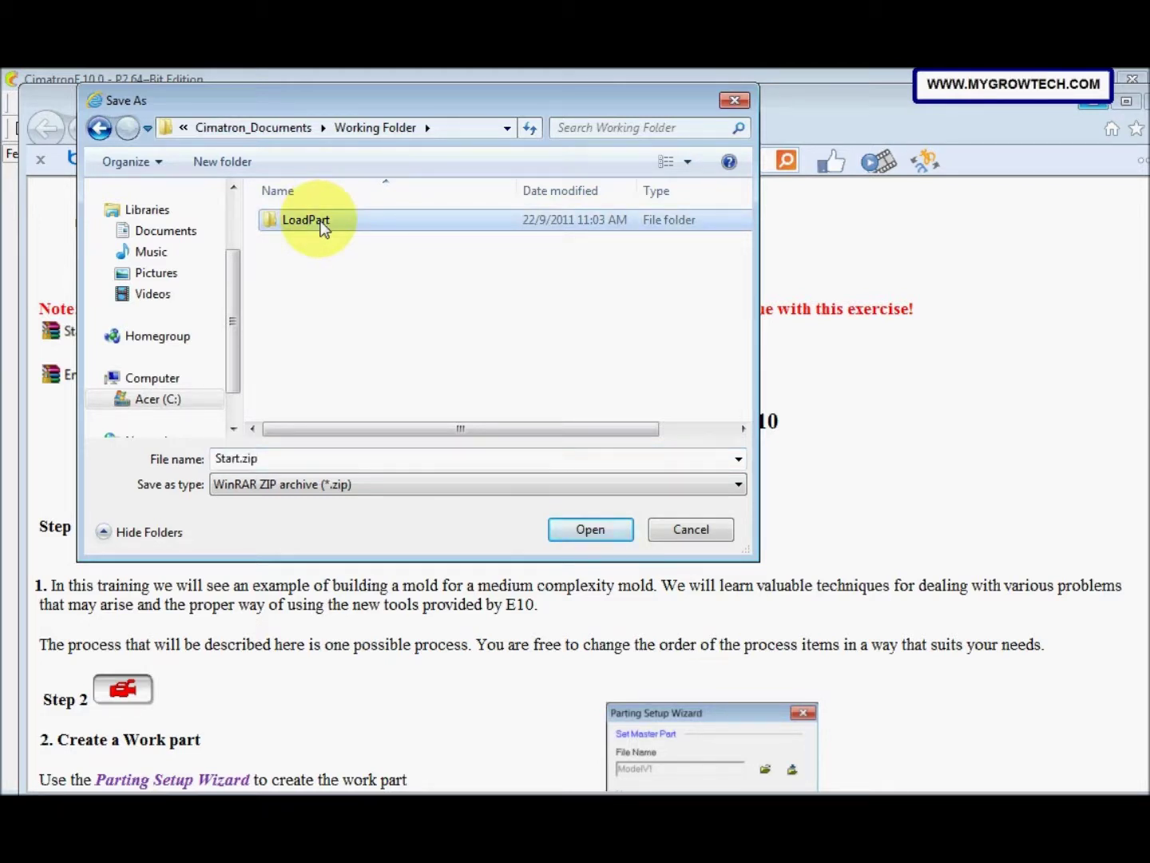
{"action": "left_click", "coordinate": [595, 528]}
{"action": "left_click", "coordinate": [590, 521]}
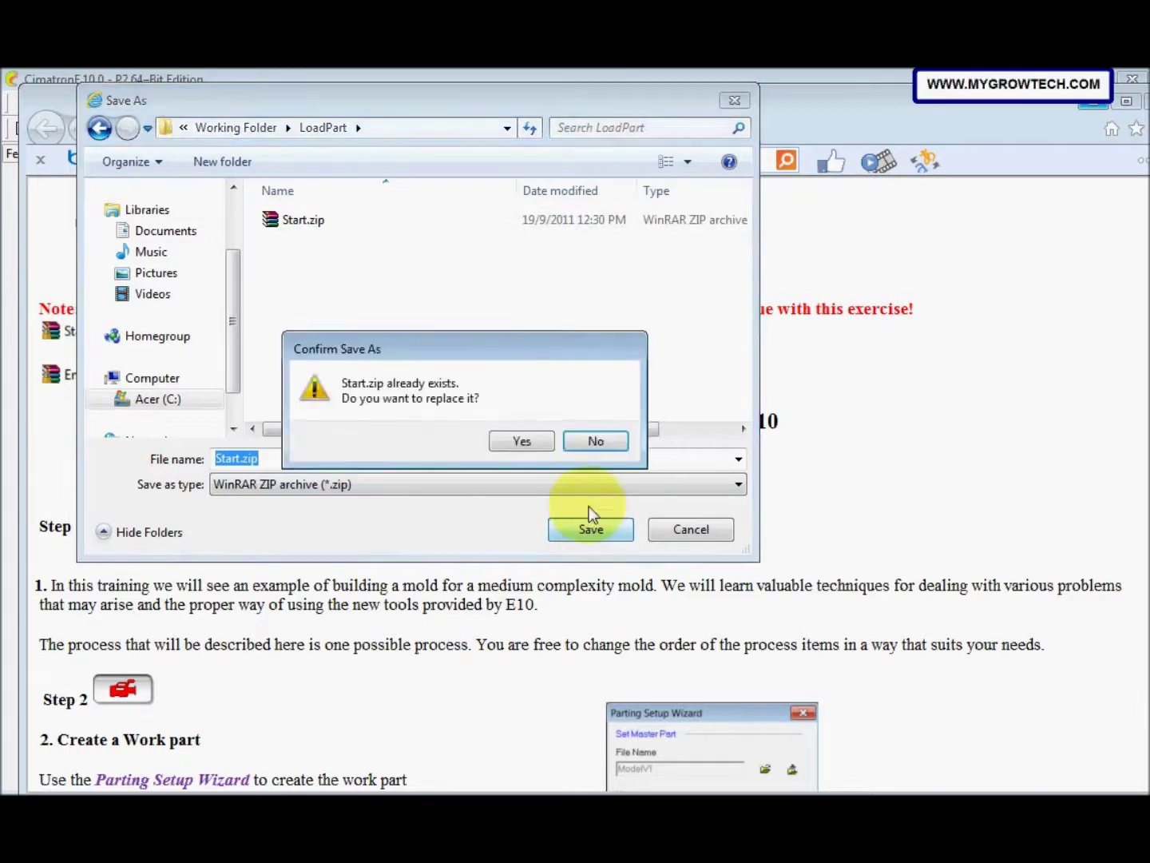
{"action": "left_click", "coordinate": [521, 441]}
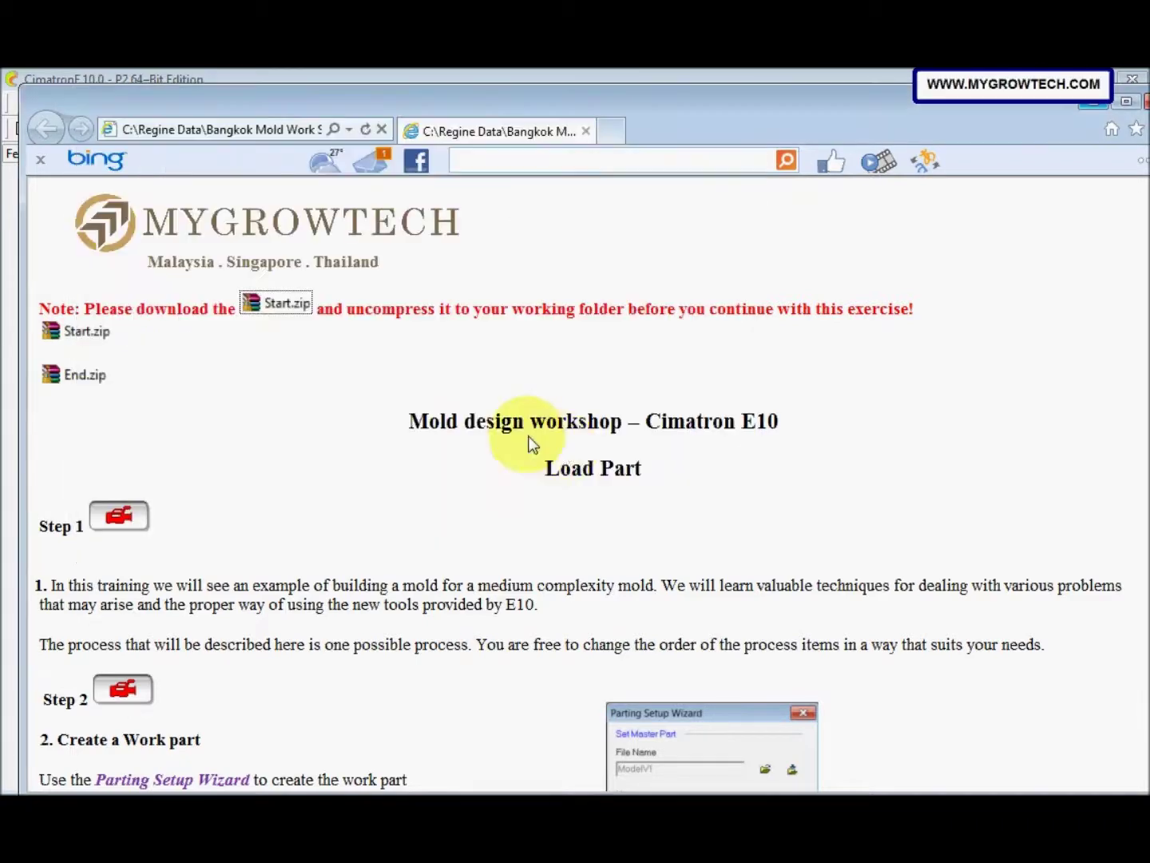
{"action": "left_click", "coordinate": [1090, 103]}
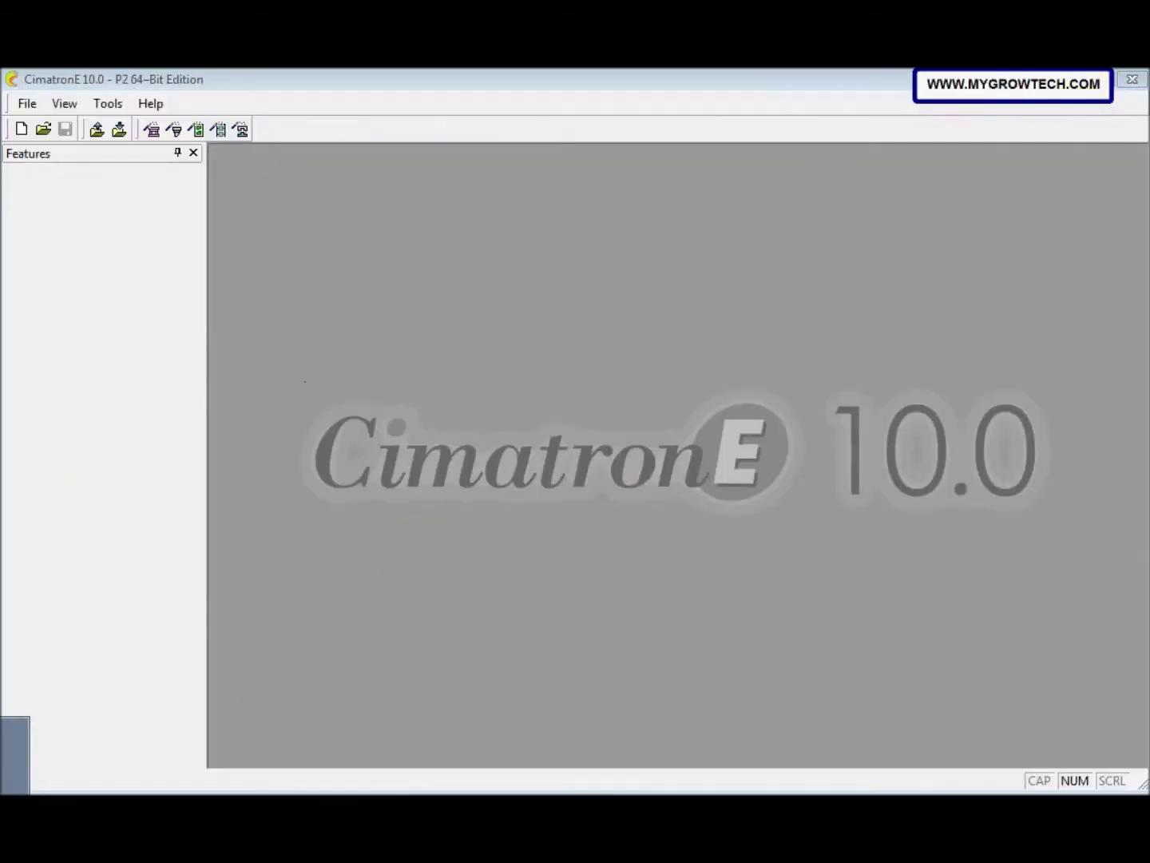
- Switch to File Explorer and extract Start.zip into a Start subfolder of LoadPart
{"action": "left_click", "coordinate": [15, 771]}
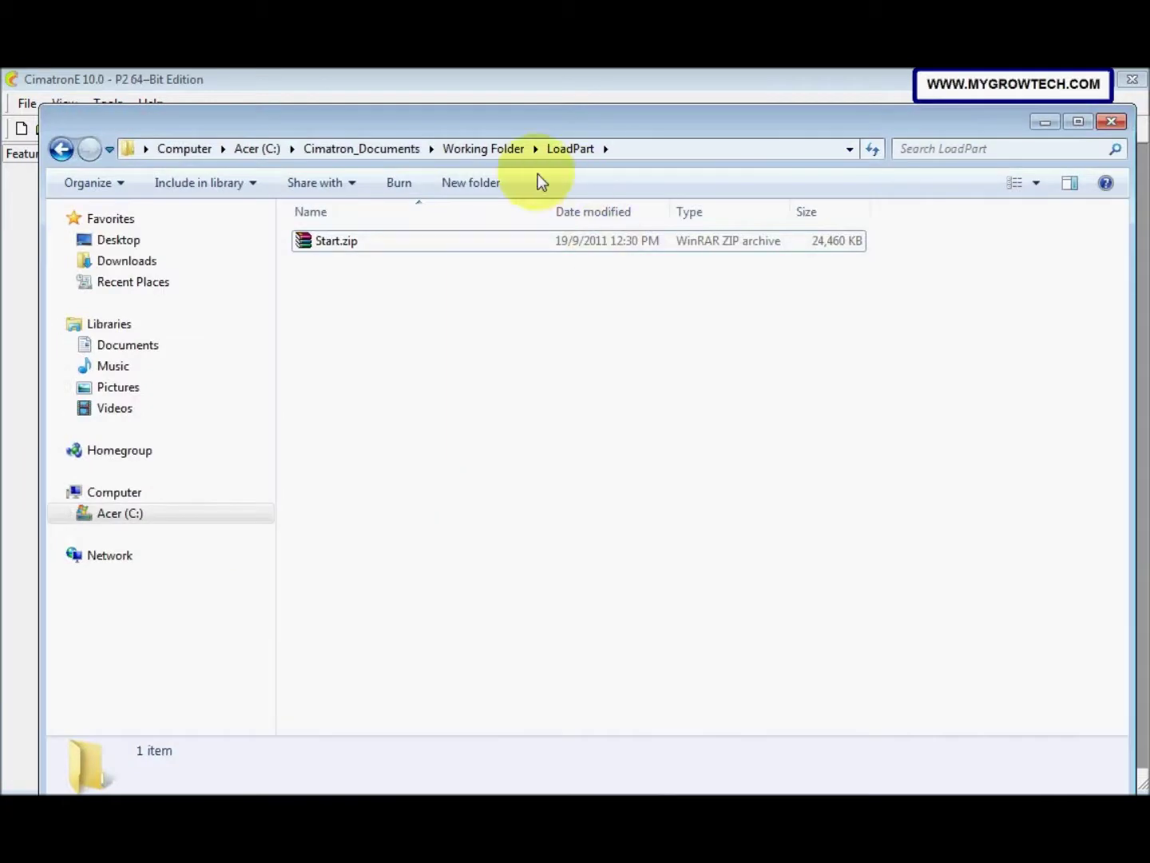
{"action": "left_click", "coordinate": [464, 240]}
{"action": "right_click", "coordinate": [451, 247]}
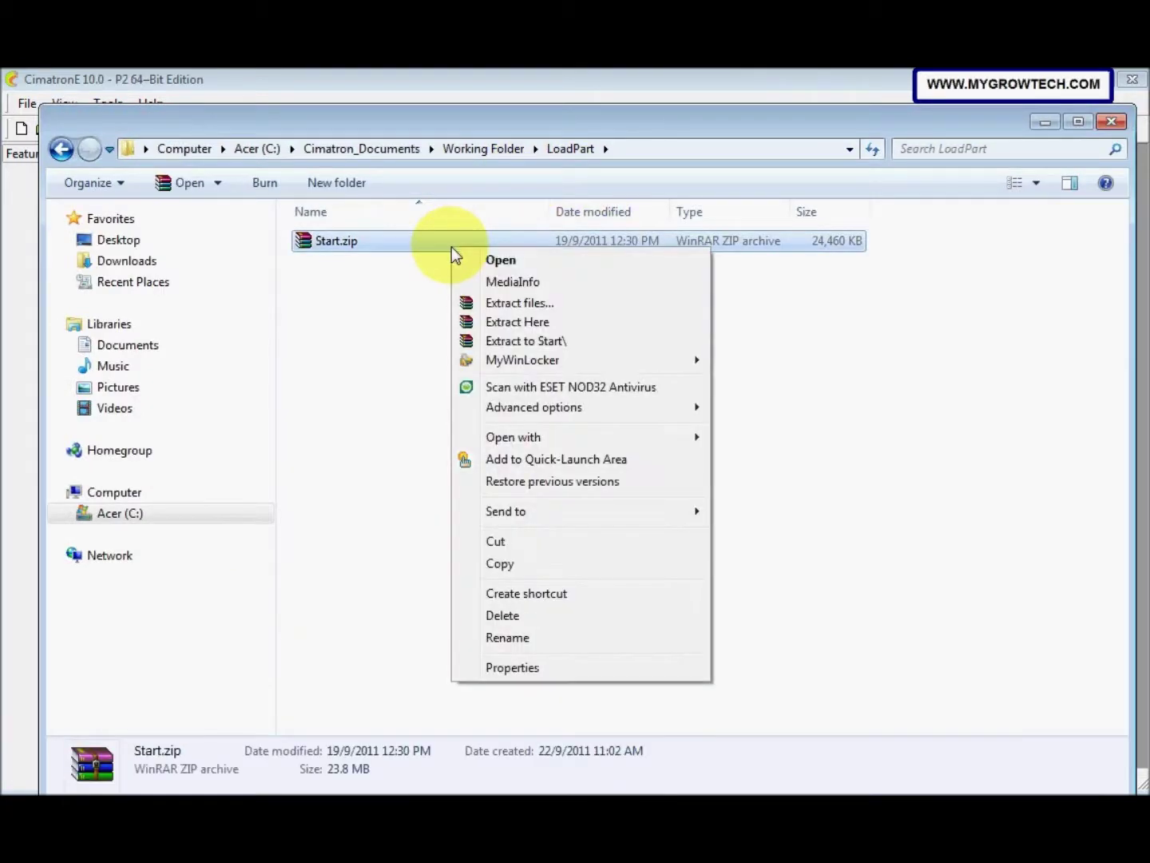
{"action": "left_click", "coordinate": [503, 306]}
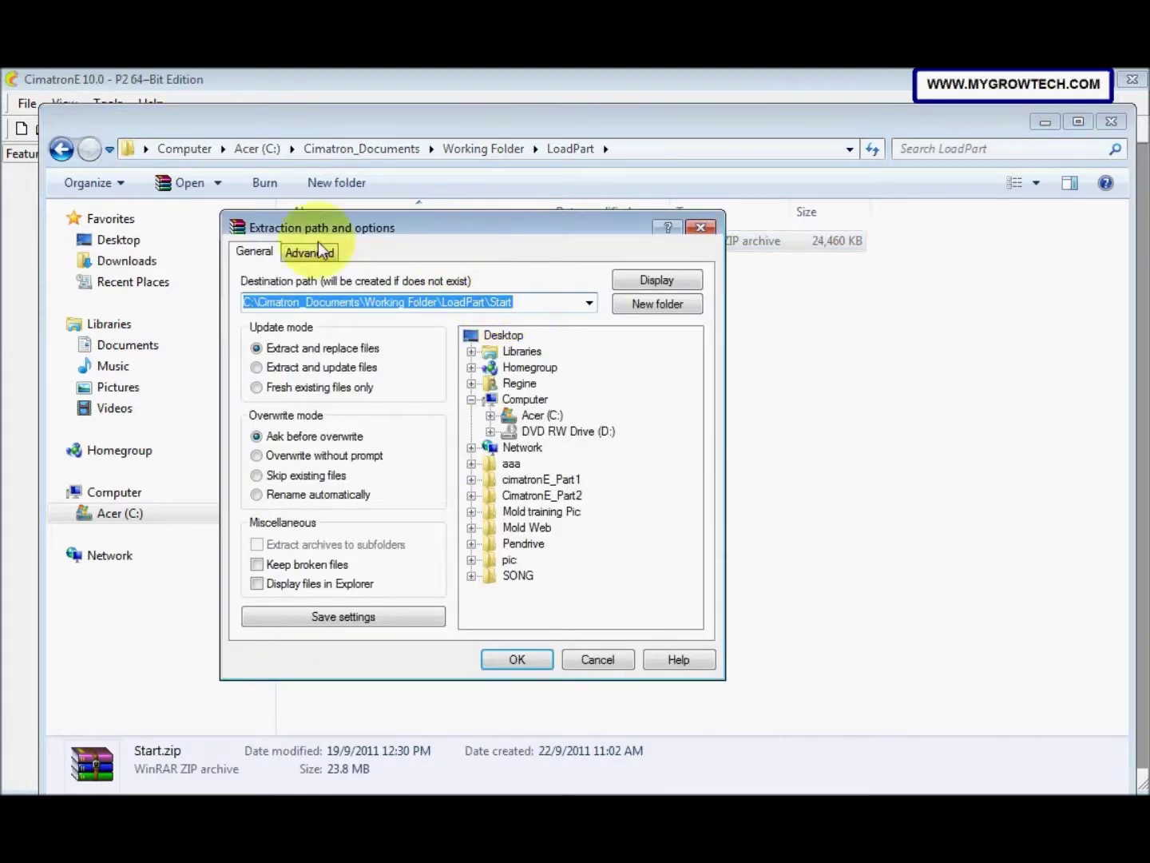
{"action": "left_click", "coordinate": [514, 659]}
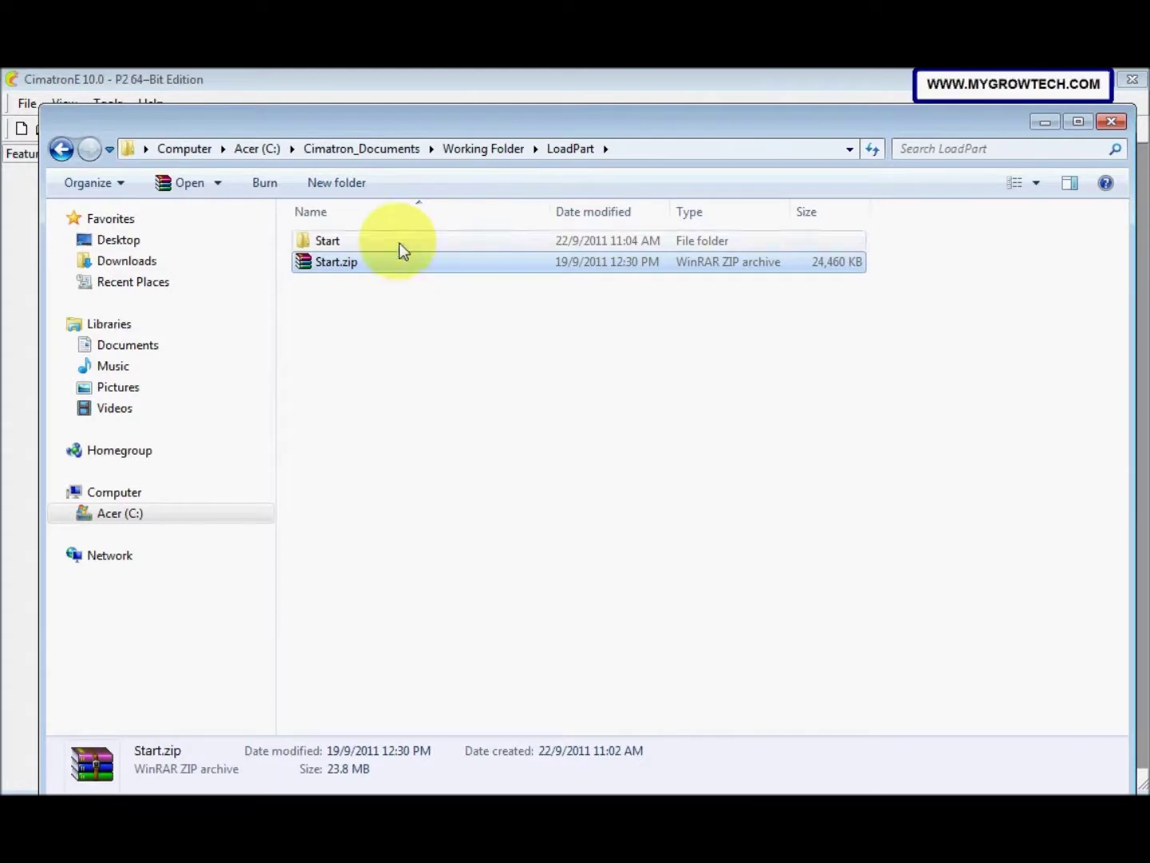
- Examine the contents of the extracted Start folder and its Catalog subfolder
{"action": "double_click", "coordinate": [399, 247]}
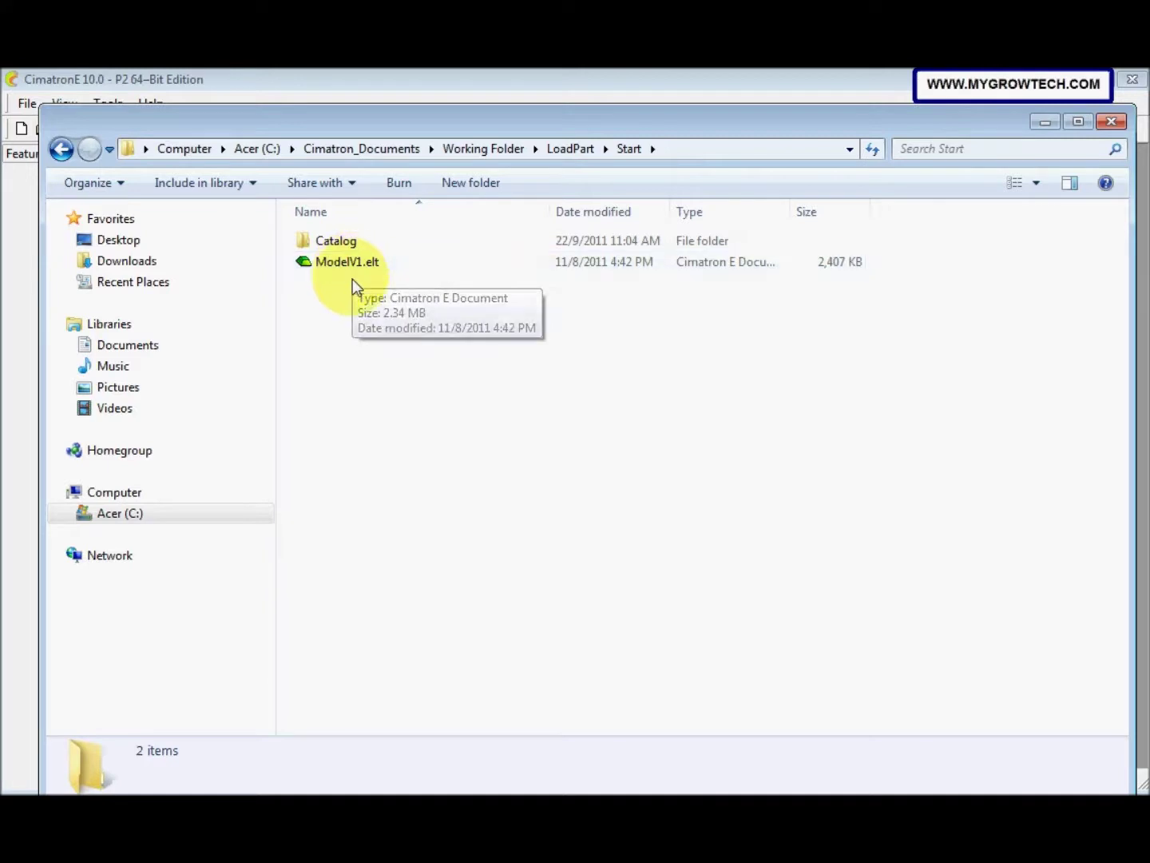
{"action": "left_click", "coordinate": [373, 239]}
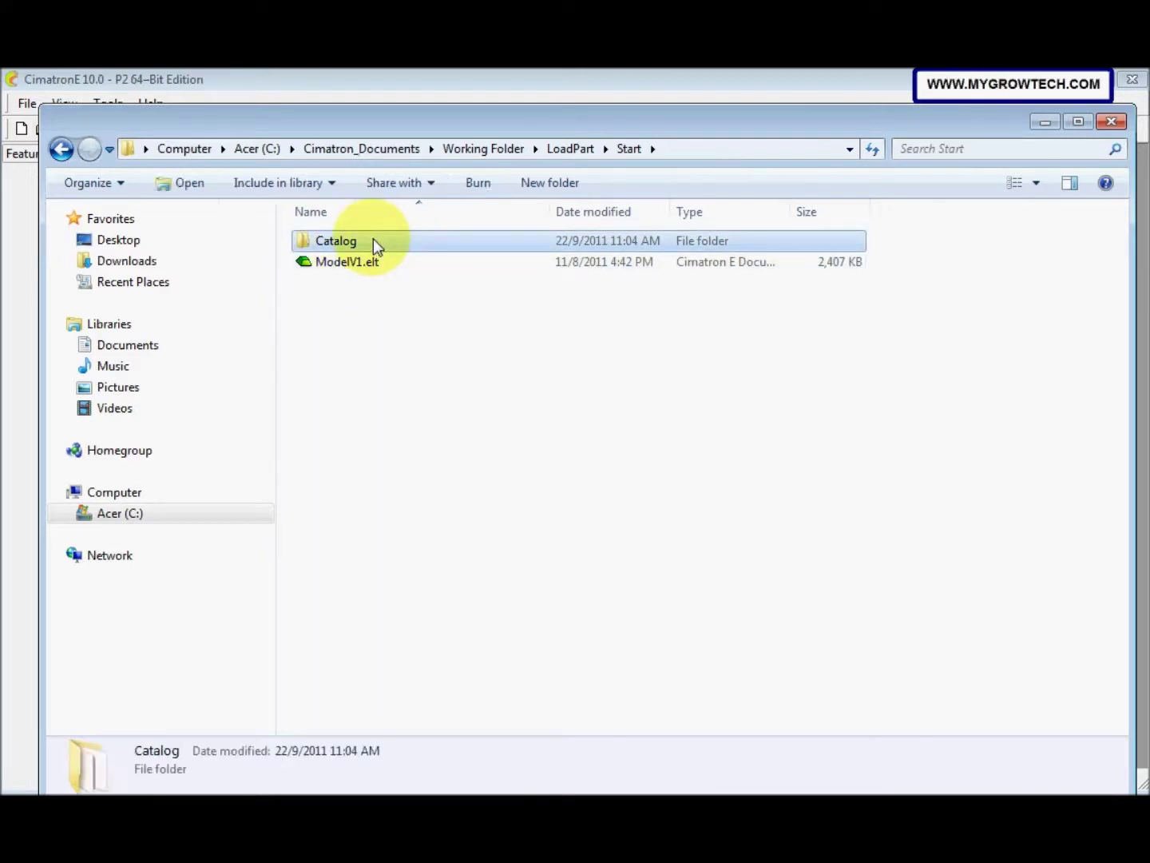
{"action": "double_click", "coordinate": [373, 240]}
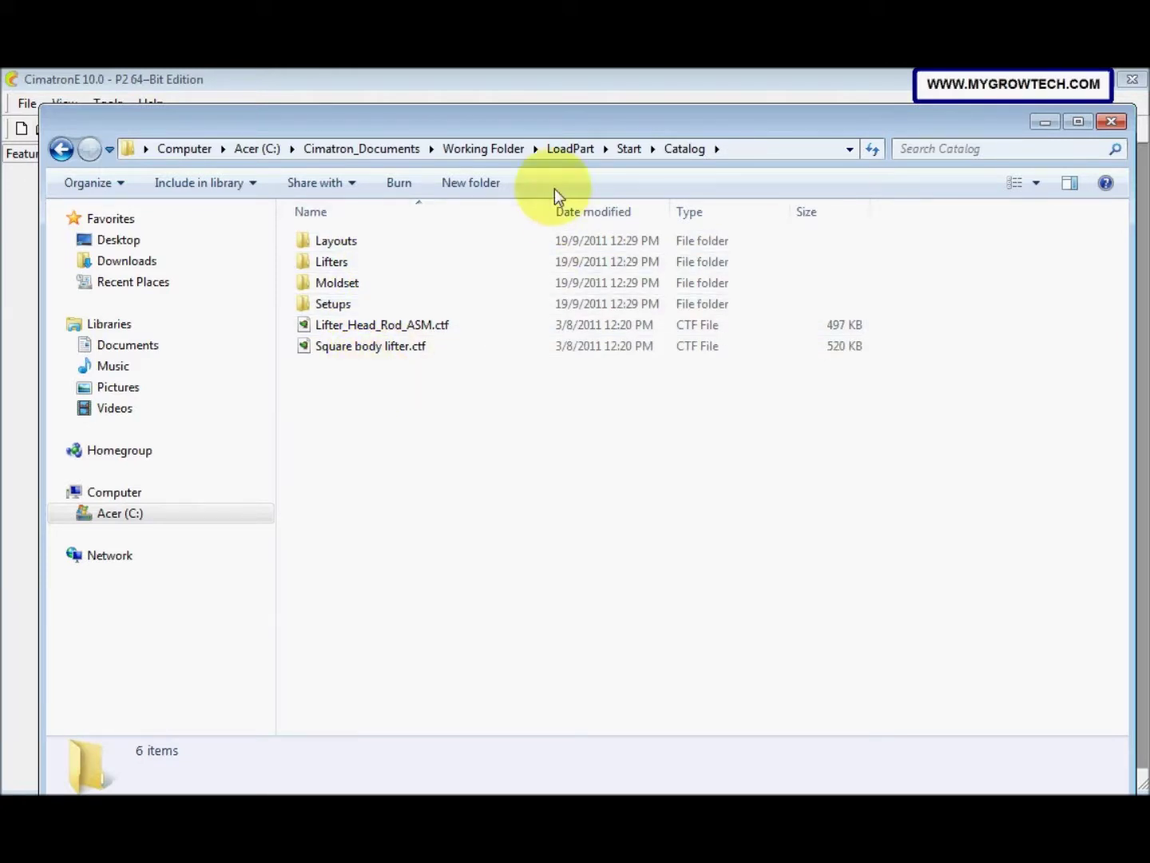
{"action": "left_click", "coordinate": [580, 157]}
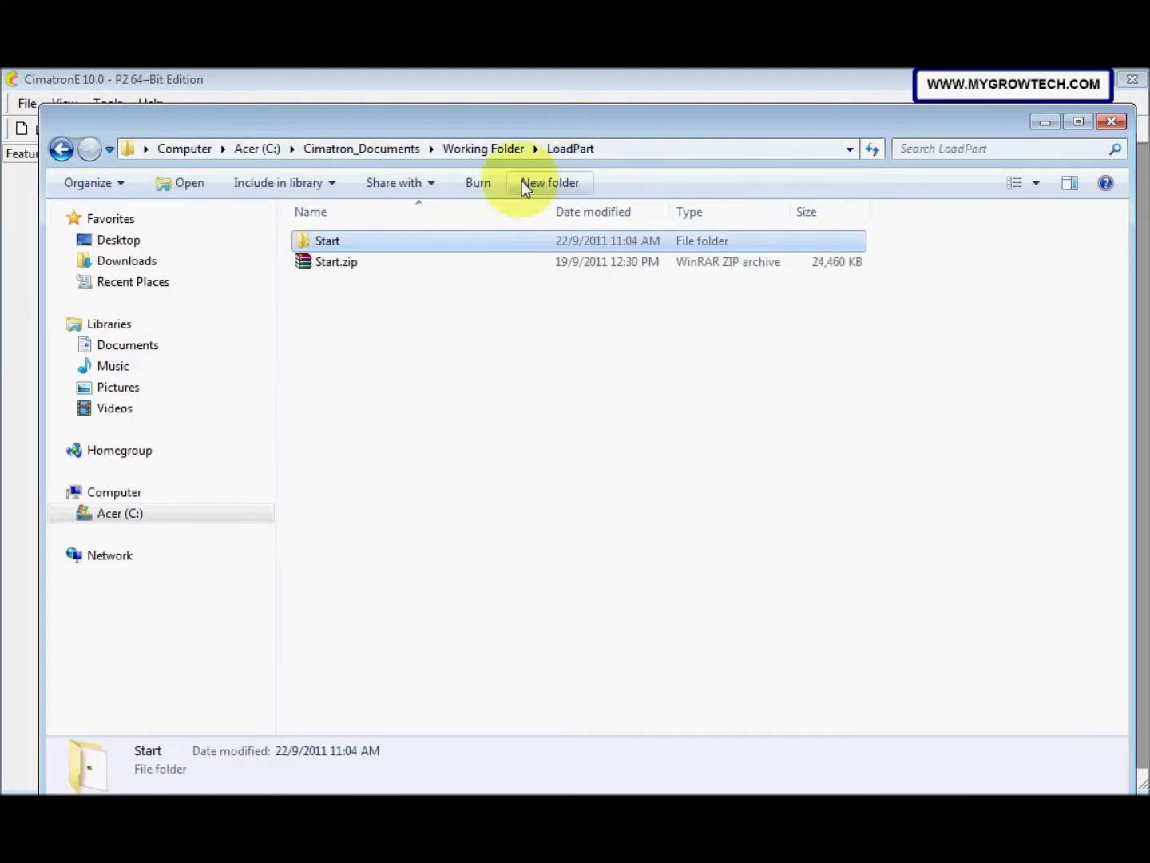
{"action": "left_click", "coordinate": [1047, 124]}
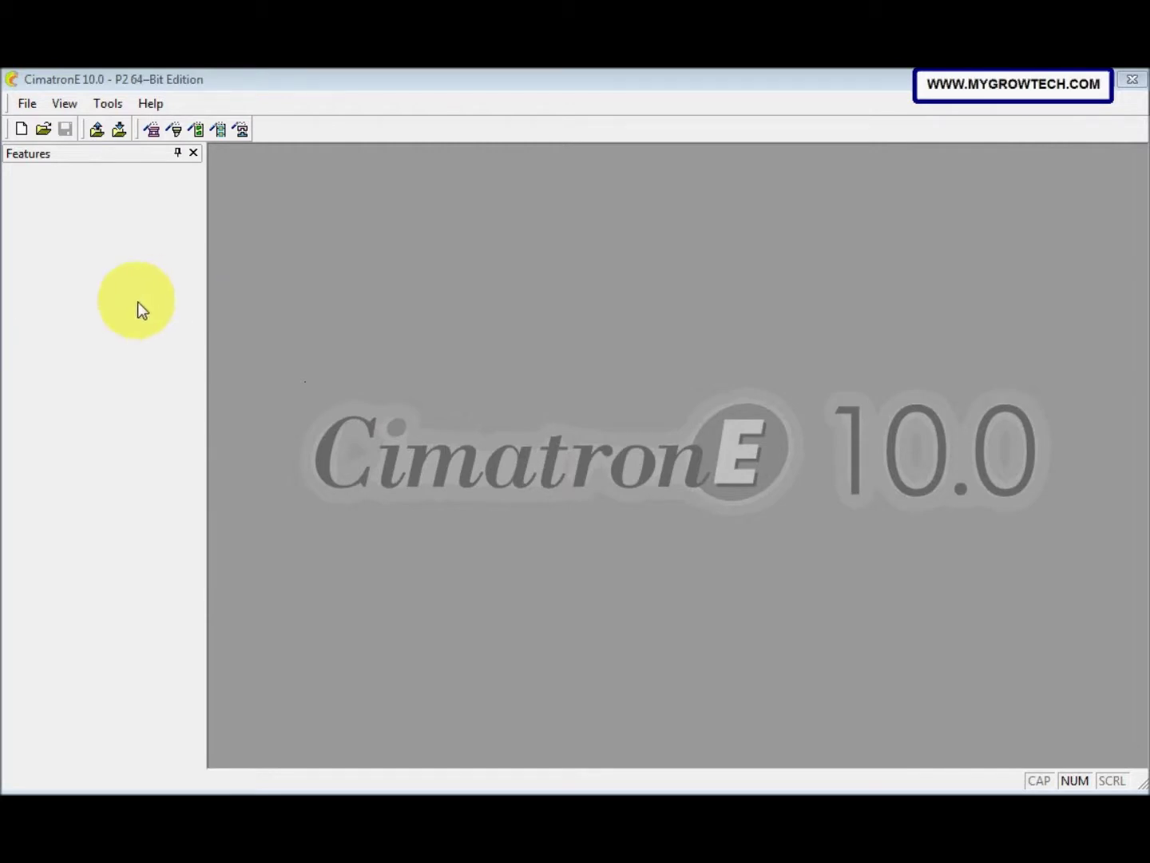
- Start the Parting Setup Wizard in CimatronE and set ModelV1.elt from the Start folder as the master part
{"action": "left_click", "coordinate": [241, 129]}
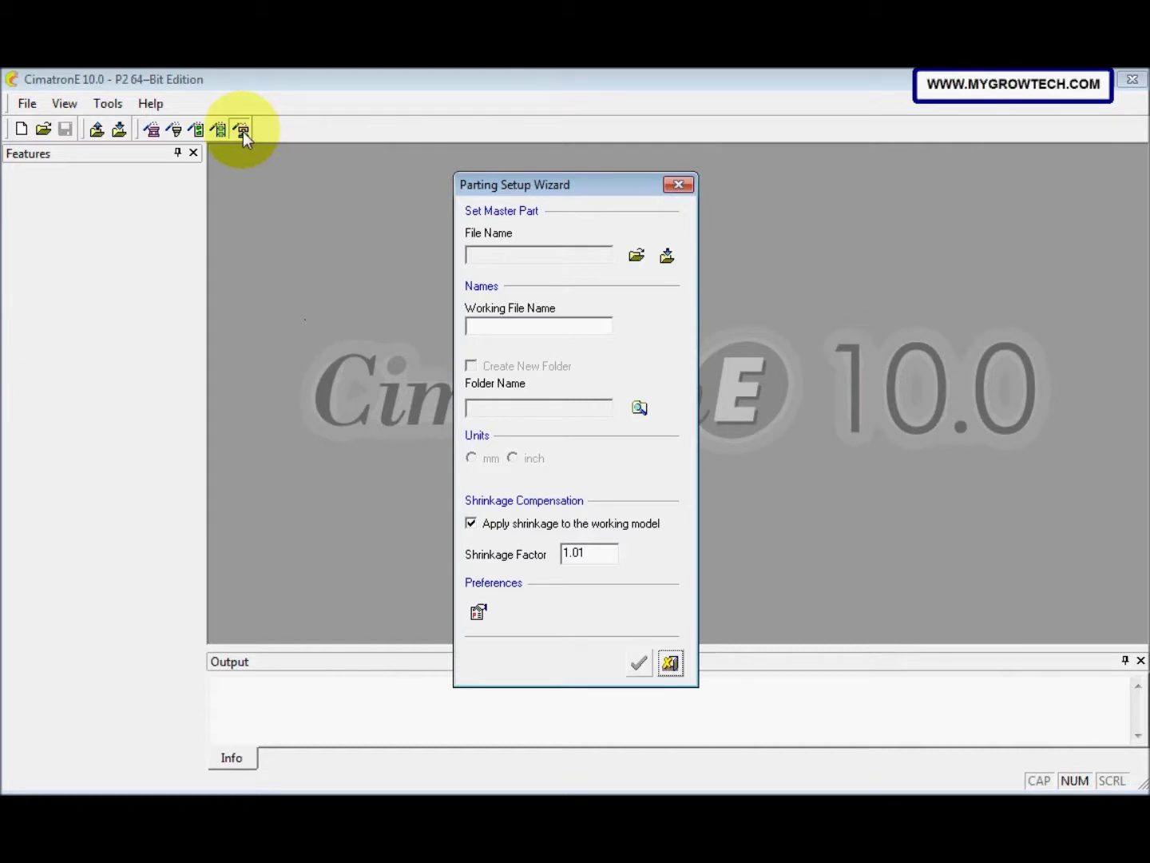
{"action": "left_click", "coordinate": [636, 255]}
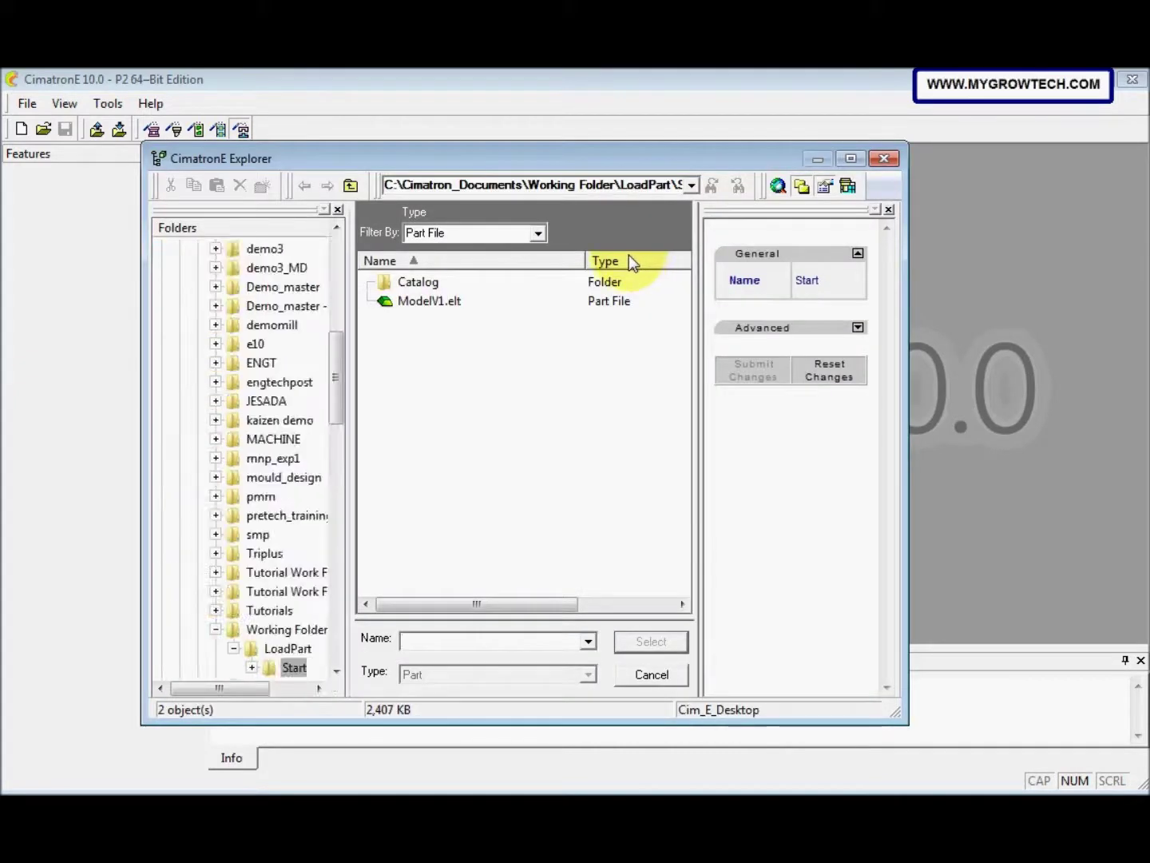
{"action": "left_click", "coordinate": [446, 305]}
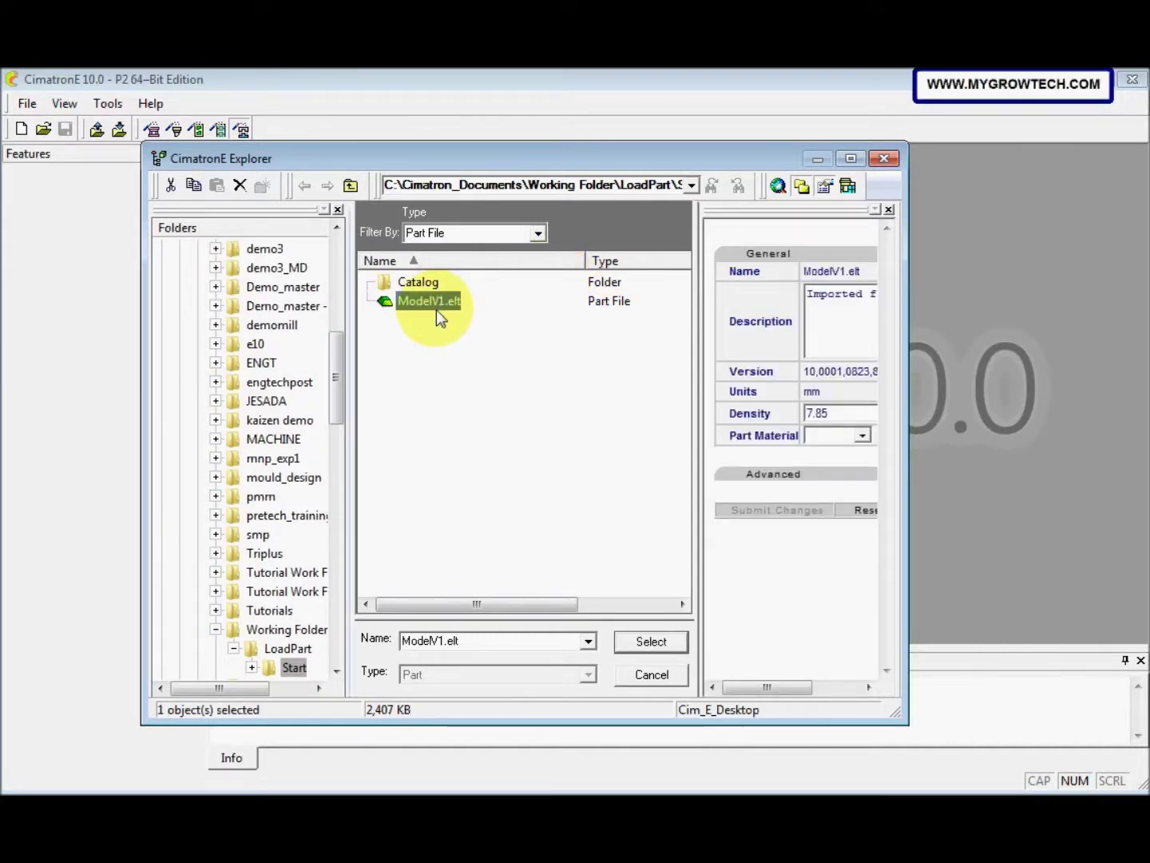
{"action": "left_click", "coordinate": [643, 643]}
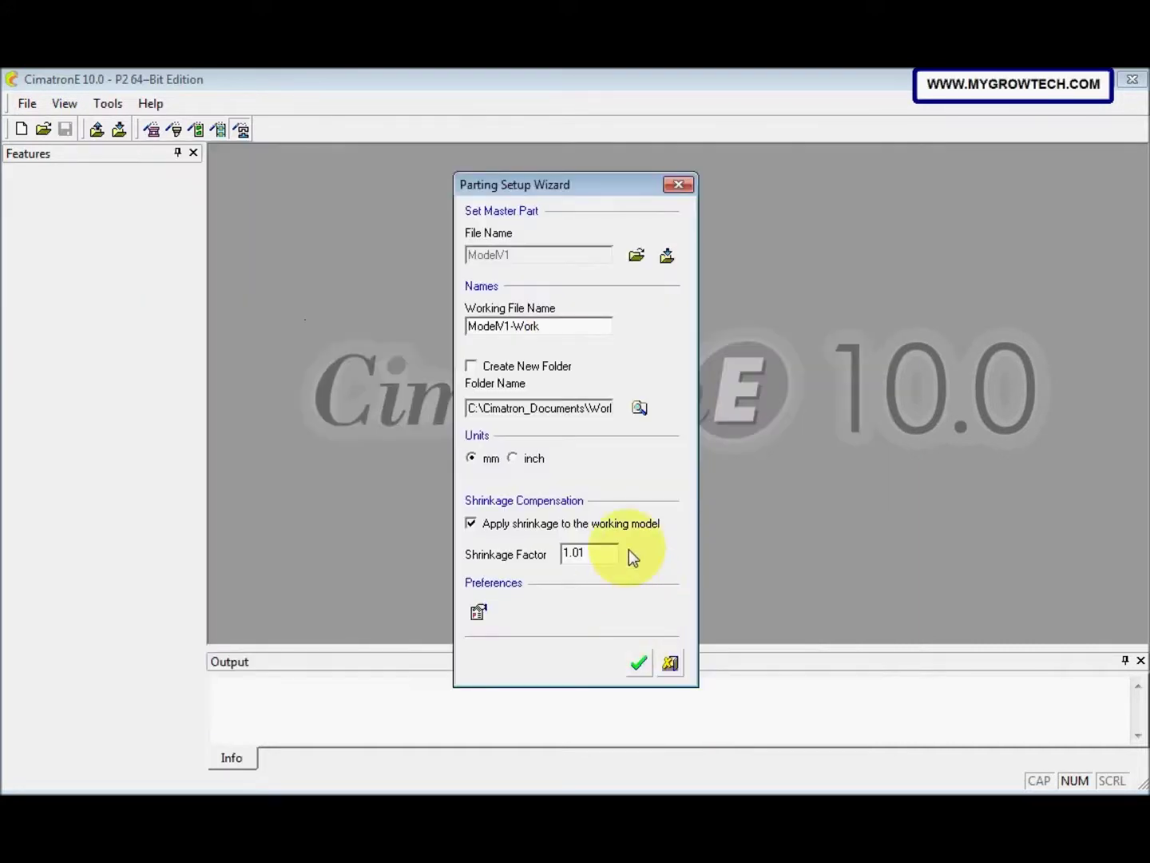
- Create the ModelV1-Work part in a new folder named ModelV1-MD, keeping mm units and a shrinkage factor of 1.01
{"action": "left_click", "coordinate": [472, 369]}
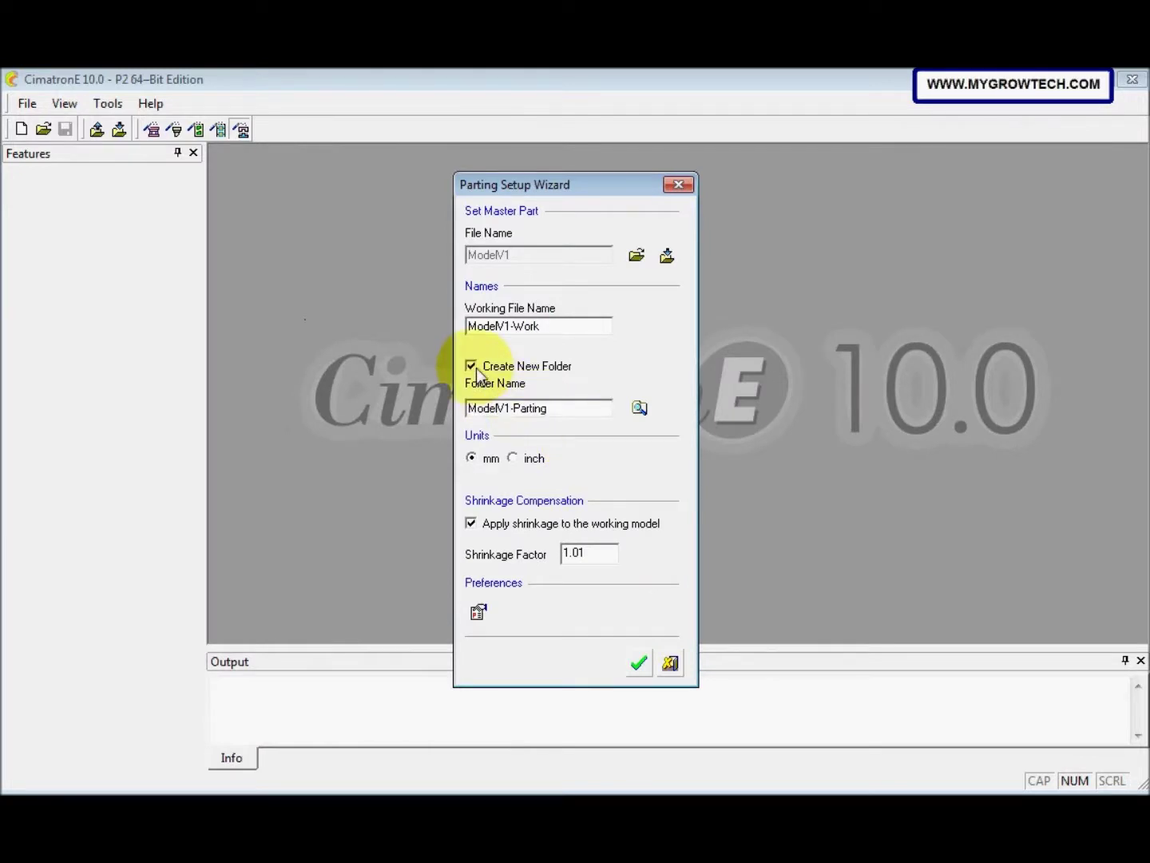
{"action": "left_click_drag", "start_coordinate": [553, 411], "coordinate": [515, 416]}
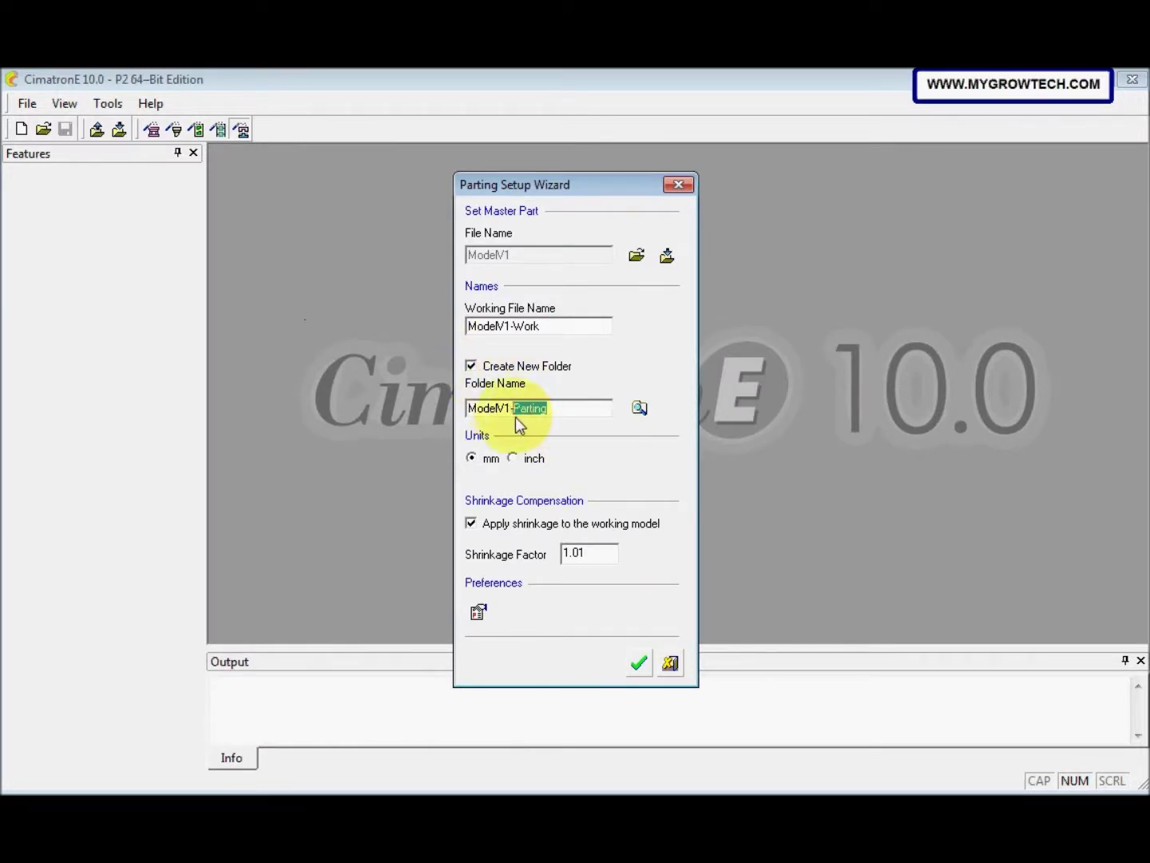
{"action": "type", "text": "MD"}
{"action": "left_click", "coordinate": [642, 660]}
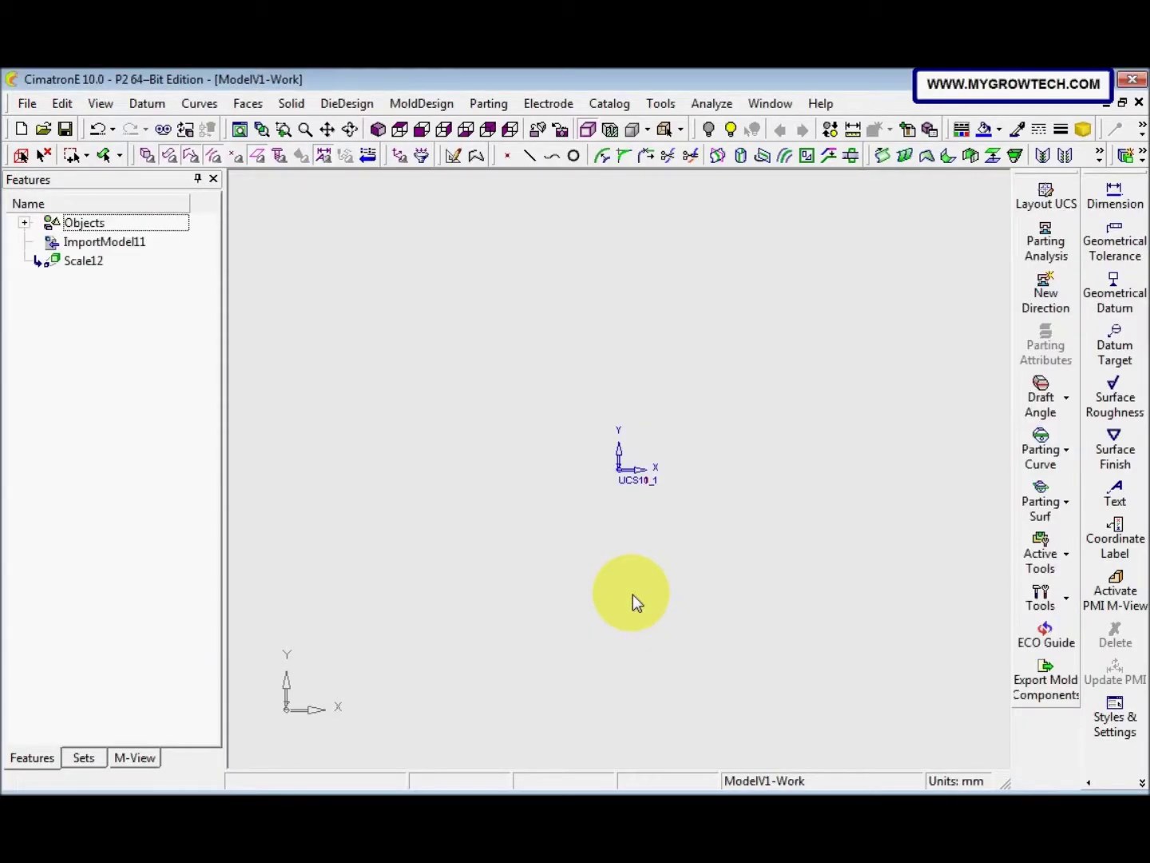
- Run a new open edge analysis by object on the imported part
{"action": "left_click", "coordinate": [377, 129]}
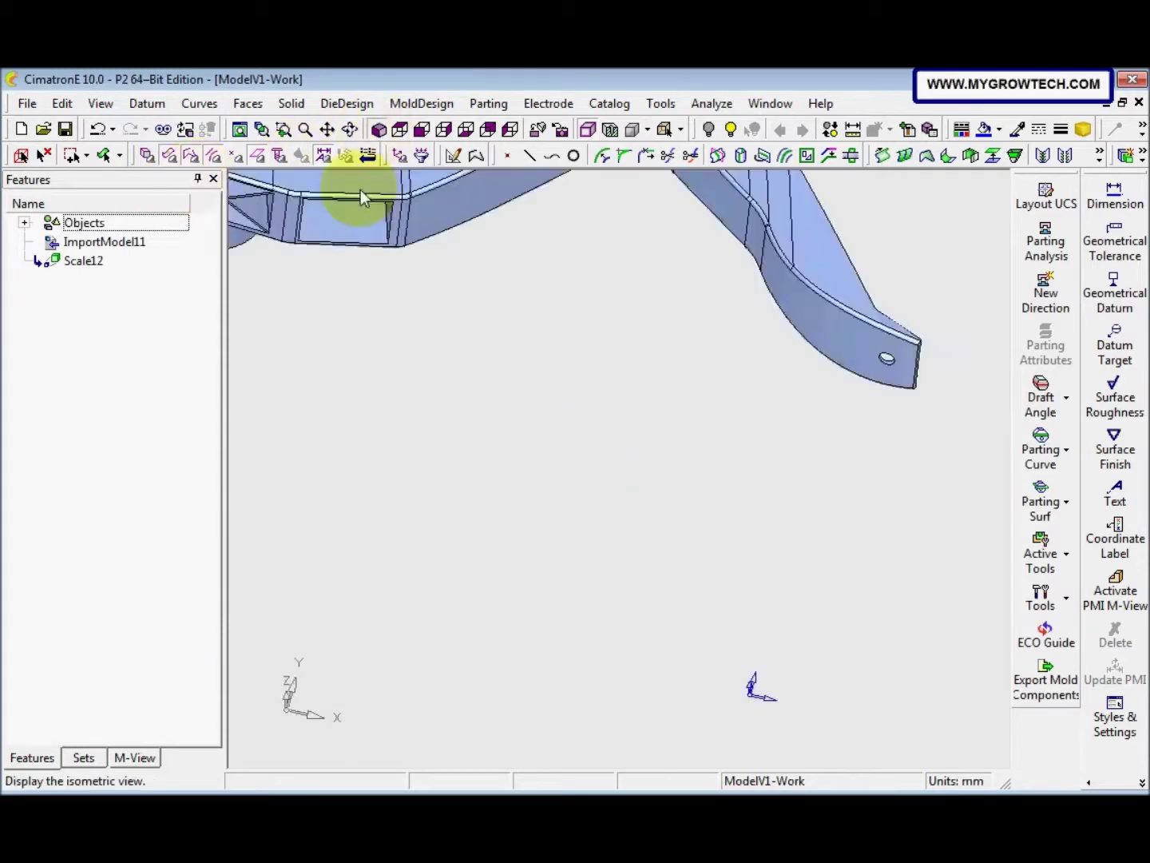
{"action": "middle_click_drag", "start_coordinate": [477, 508], "coordinate": [528, 536]}
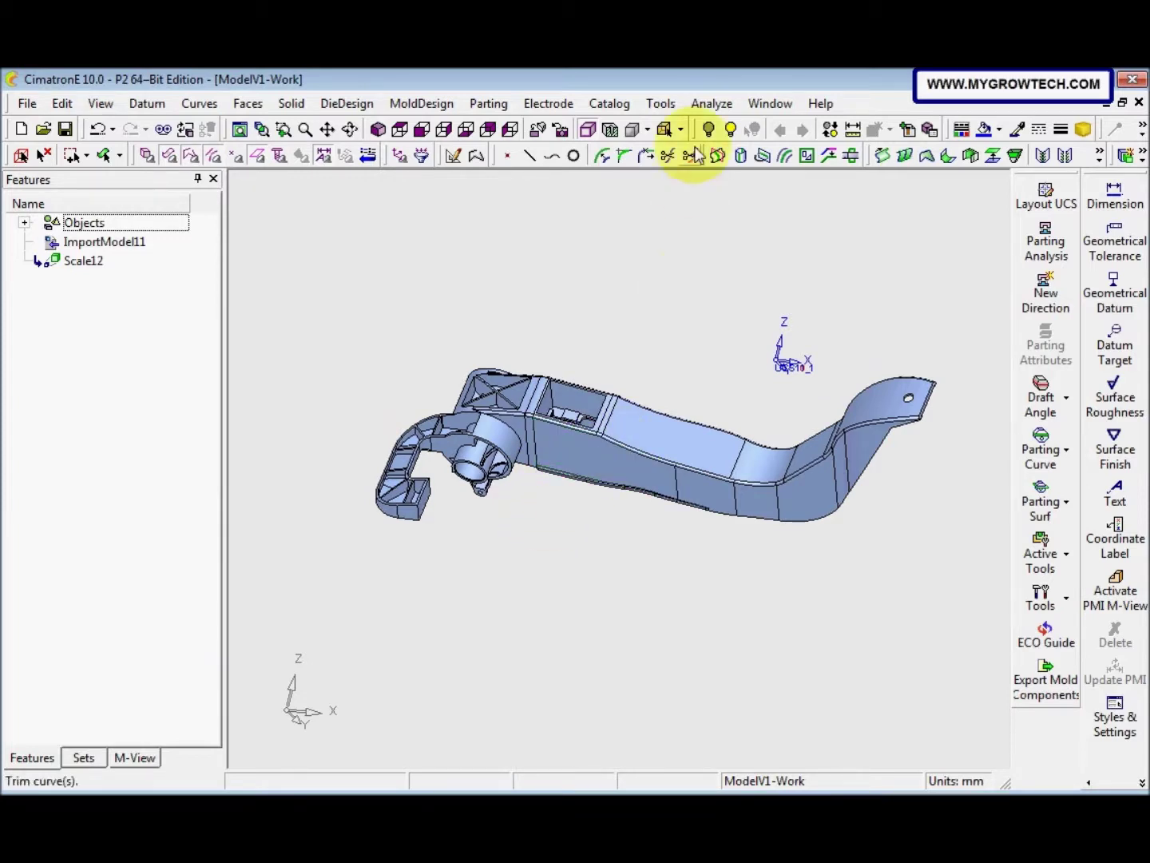
{"action": "left_click", "coordinate": [710, 103]}
{"action": "mouse_move", "coordinate": [770, 253]}
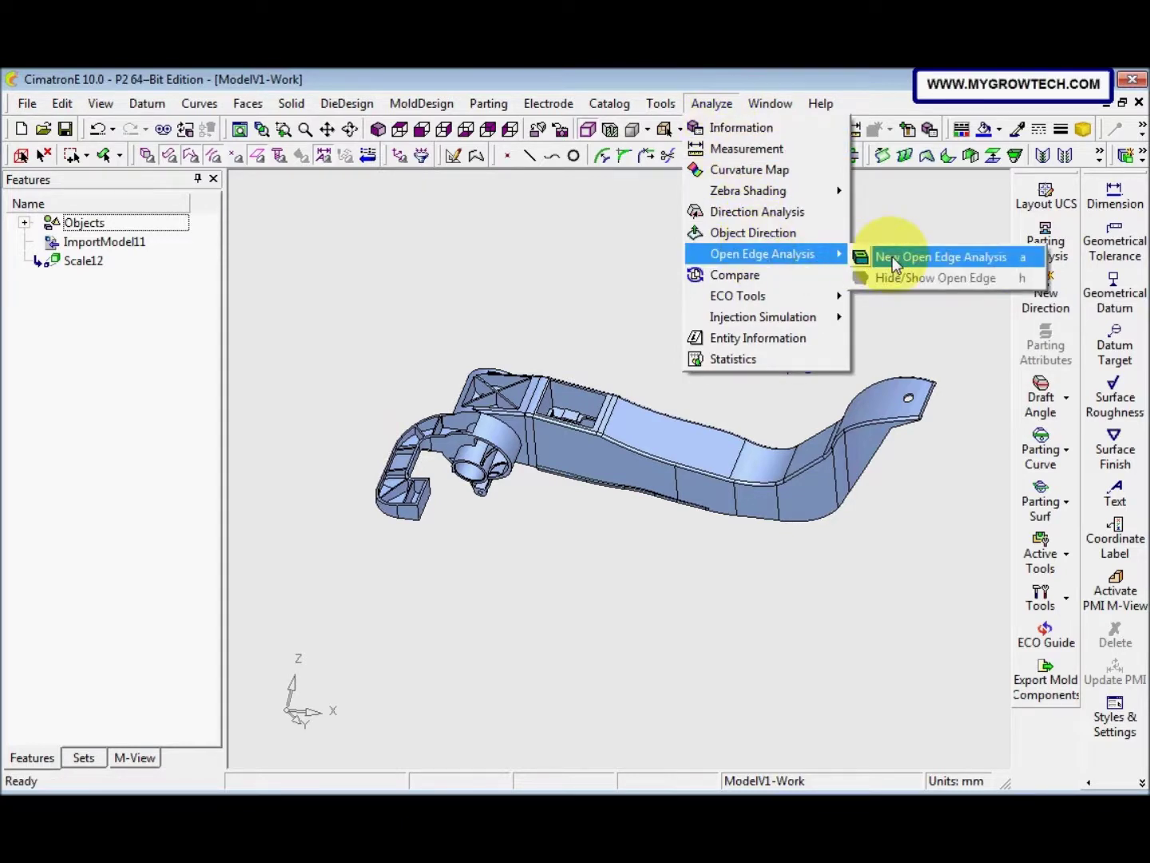
{"action": "left_click", "coordinate": [895, 262]}
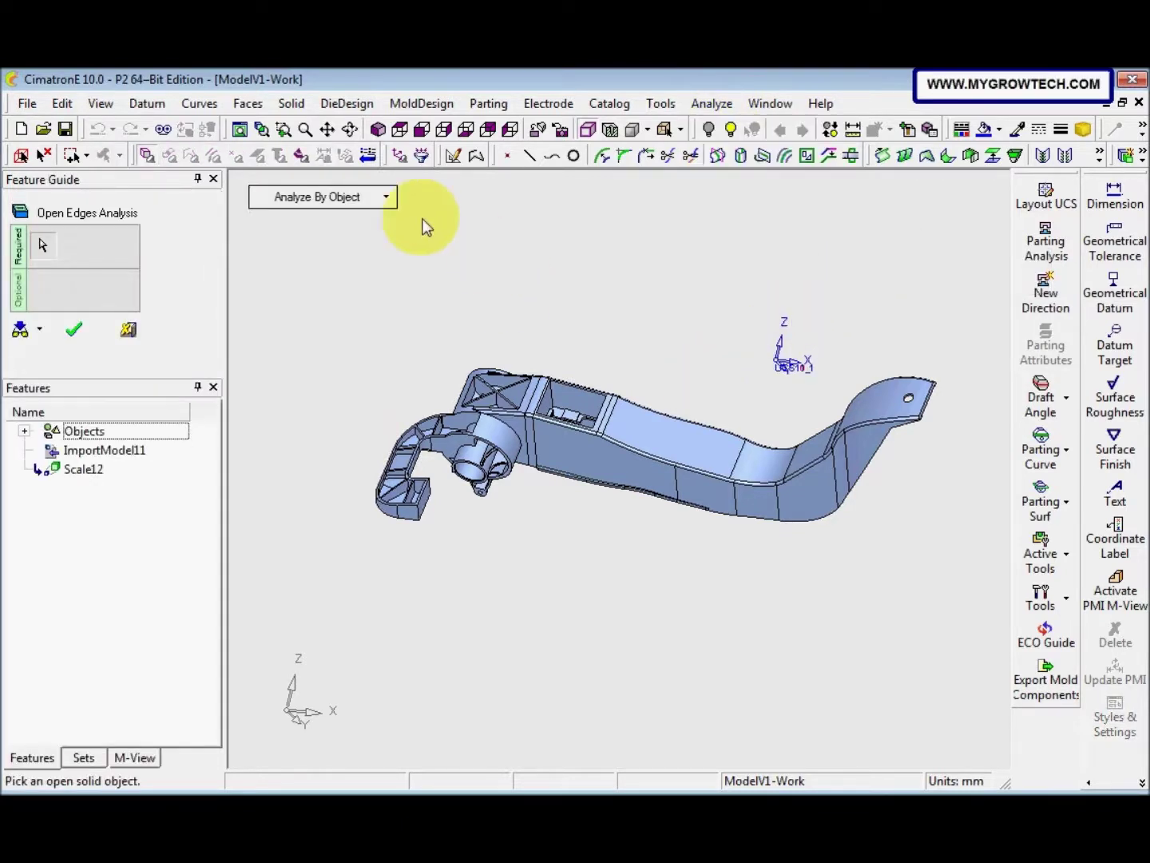
{"action": "left_click", "coordinate": [391, 199]}
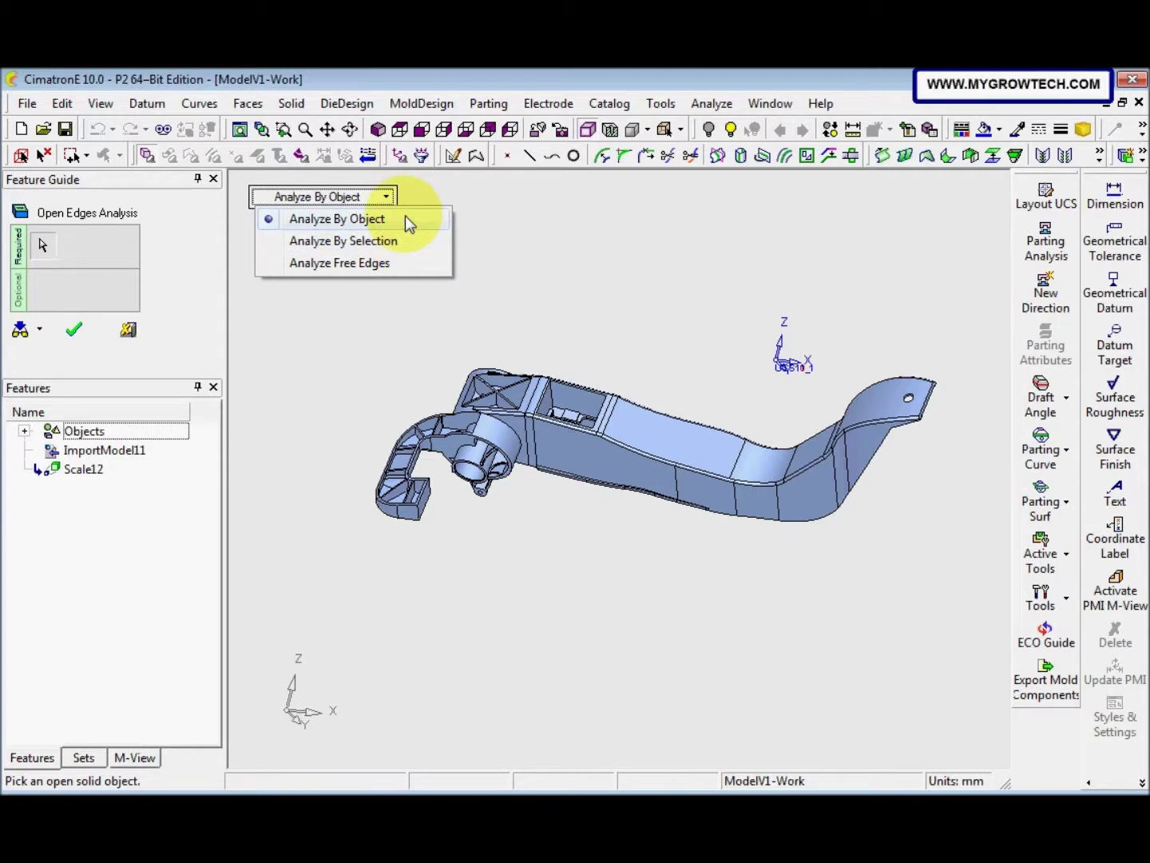
{"action": "left_click", "coordinate": [409, 221]}
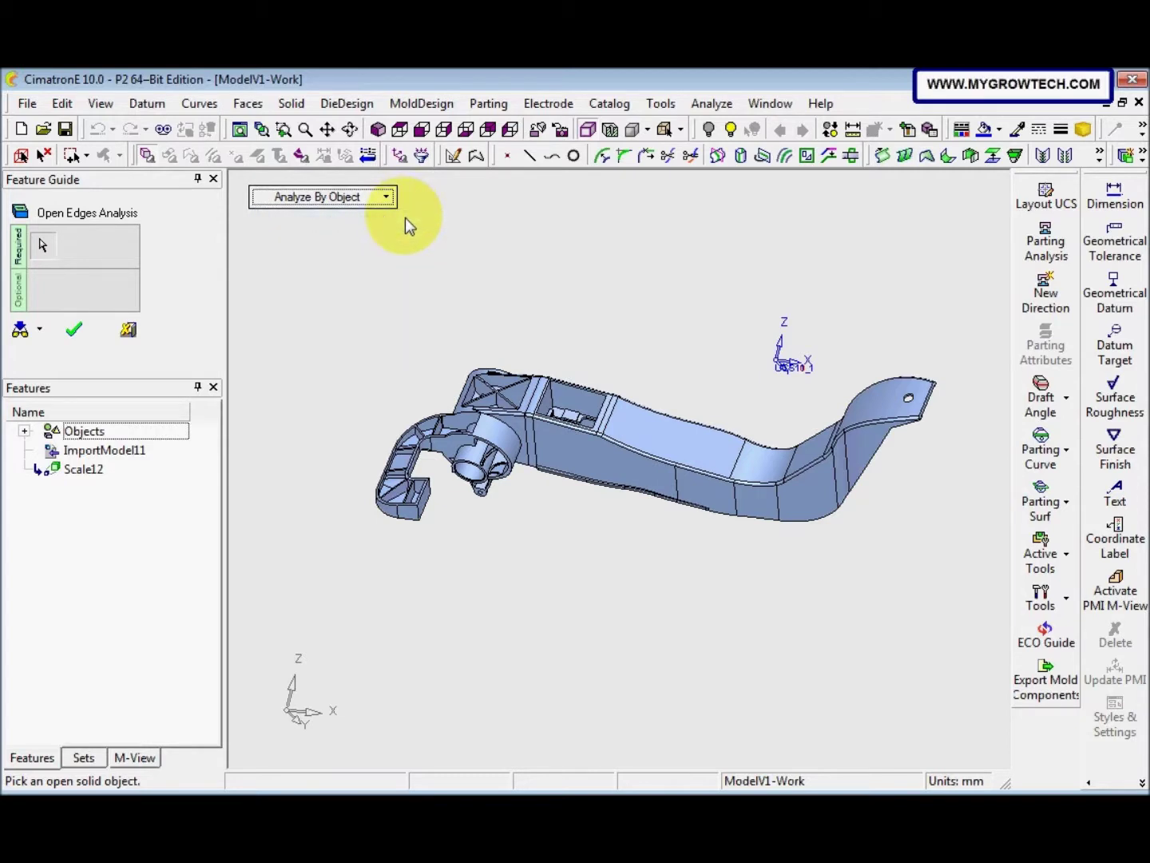
{"action": "left_click", "coordinate": [526, 416]}
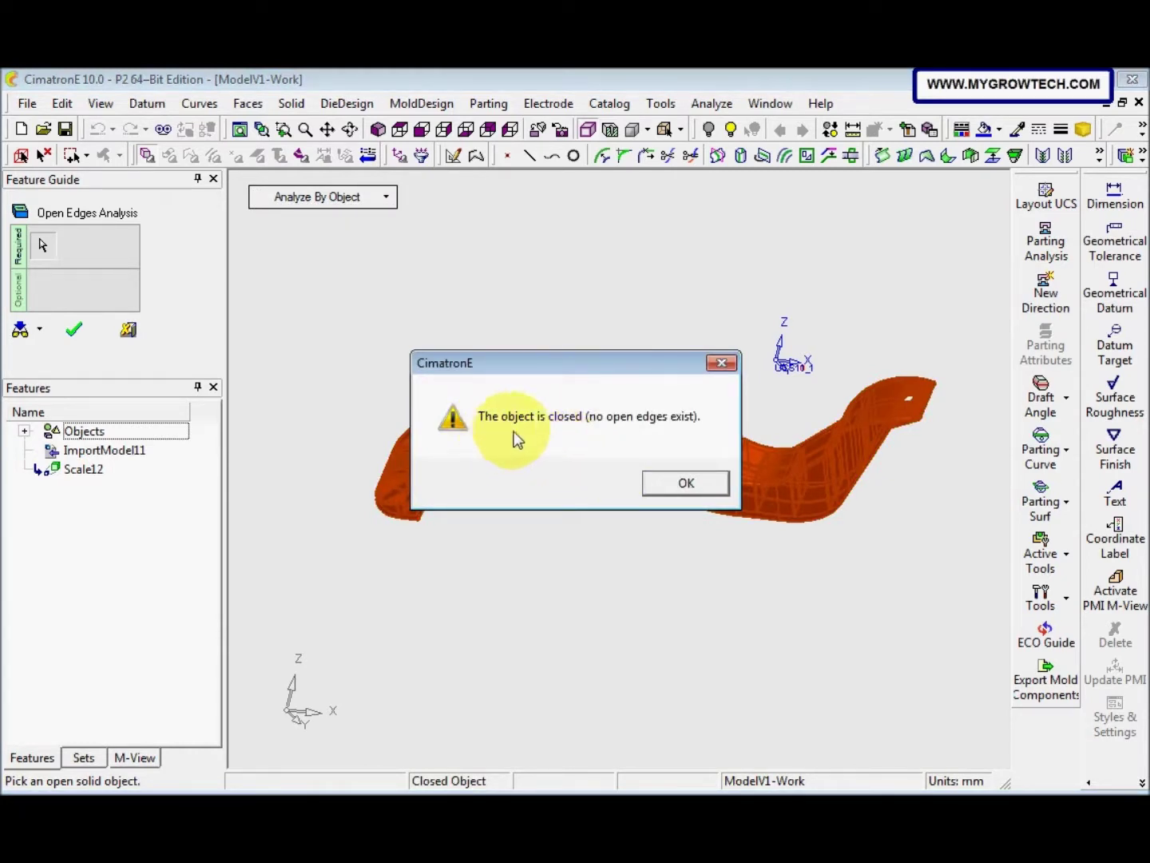
{"action": "left_click", "coordinate": [682, 486]}
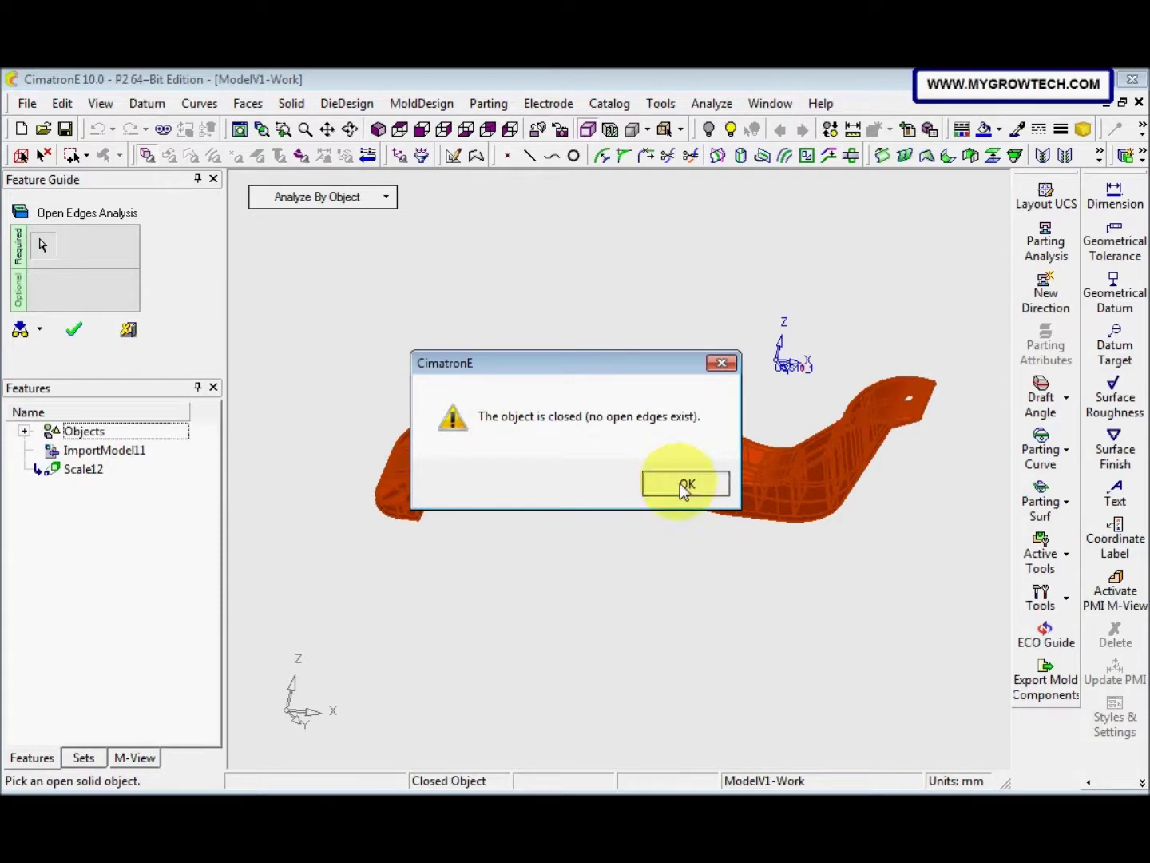
{"action": "left_click", "coordinate": [74, 328]}
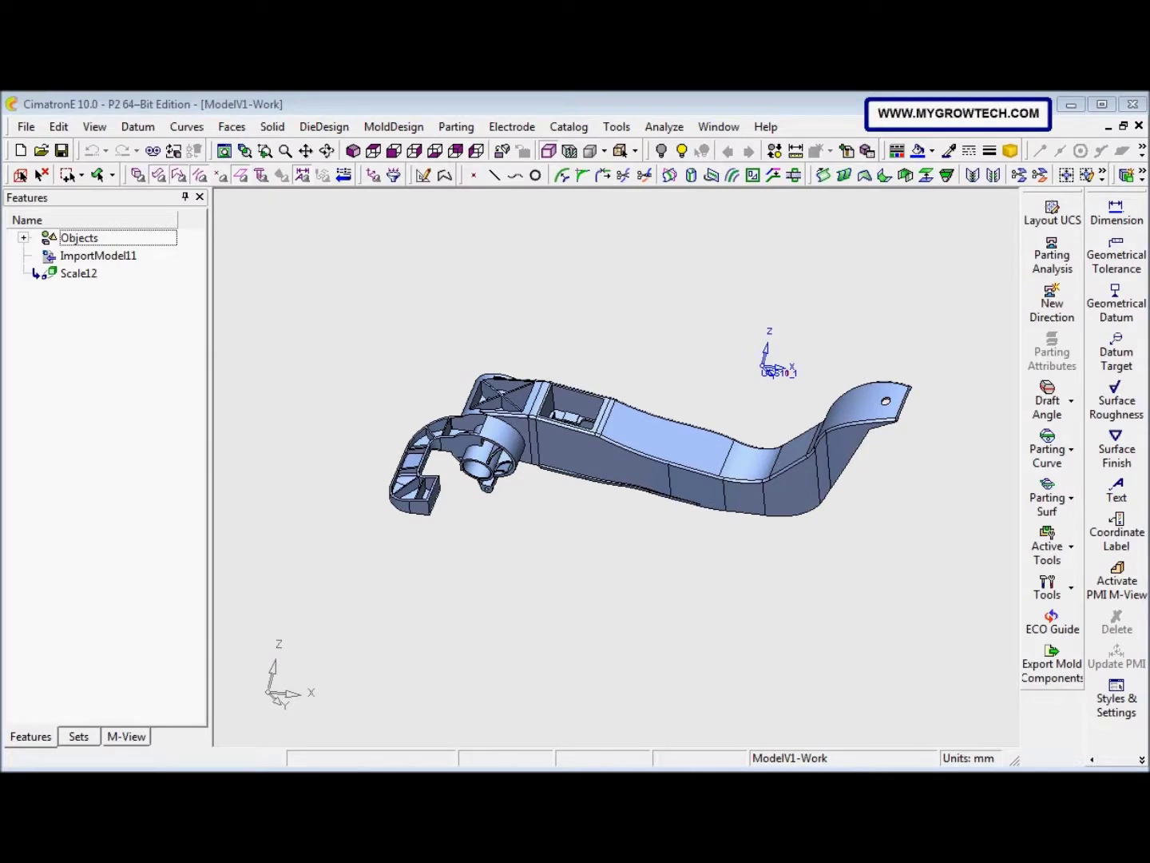
- Hide the PMI Guide, leaving the parting guide available beside the model
{"action": "left_click", "coordinate": [617, 129]}
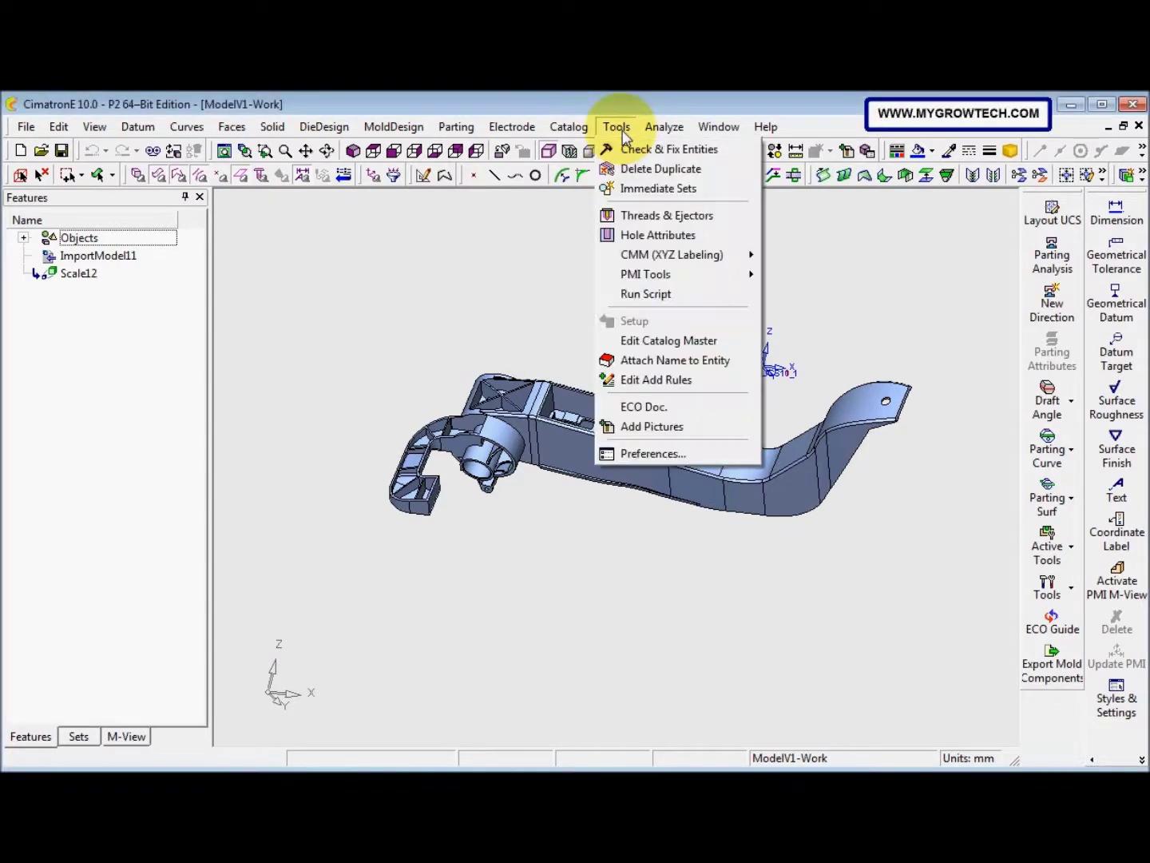
{"action": "mouse_move", "coordinate": [651, 276]}
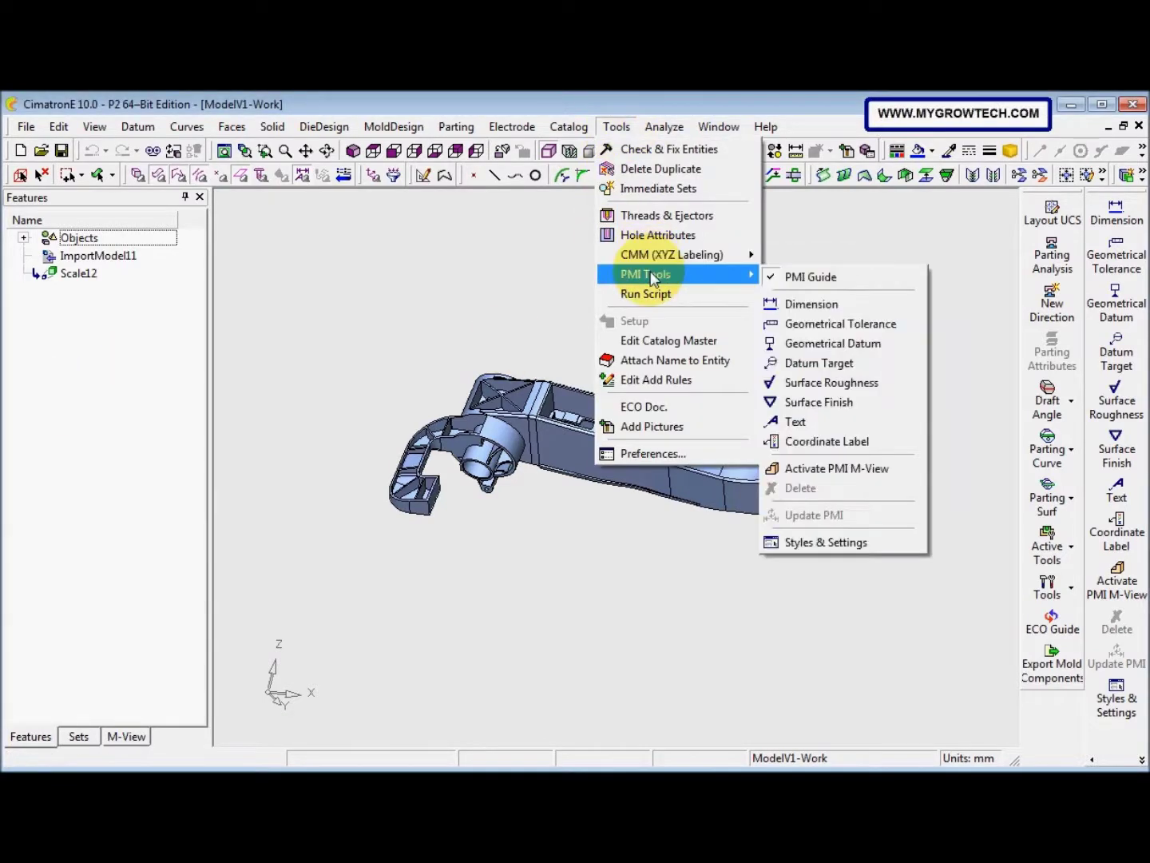
{"action": "left_click", "coordinate": [803, 276]}
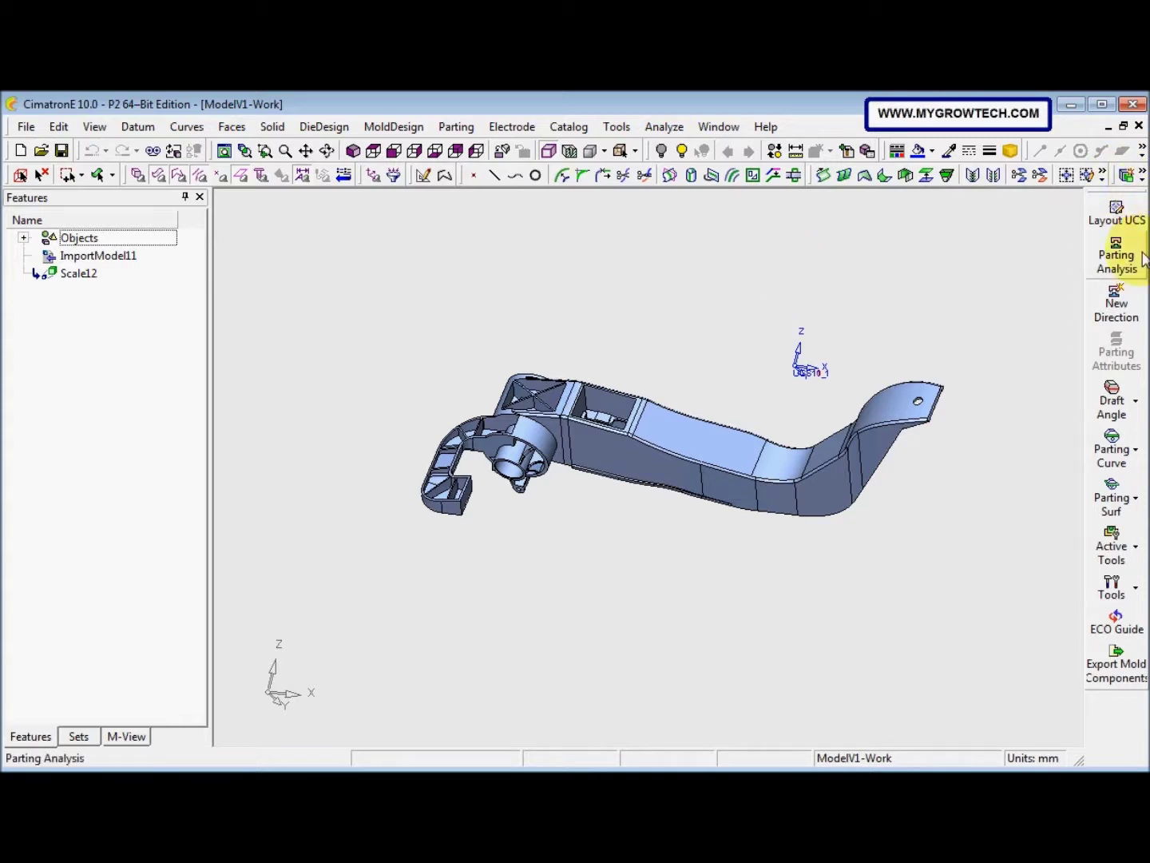
- Start a parting analysis by solid and PS part, covering all faces and analyzing by draft angle with an angle of -0.1
{"action": "left_click", "coordinate": [1117, 257]}
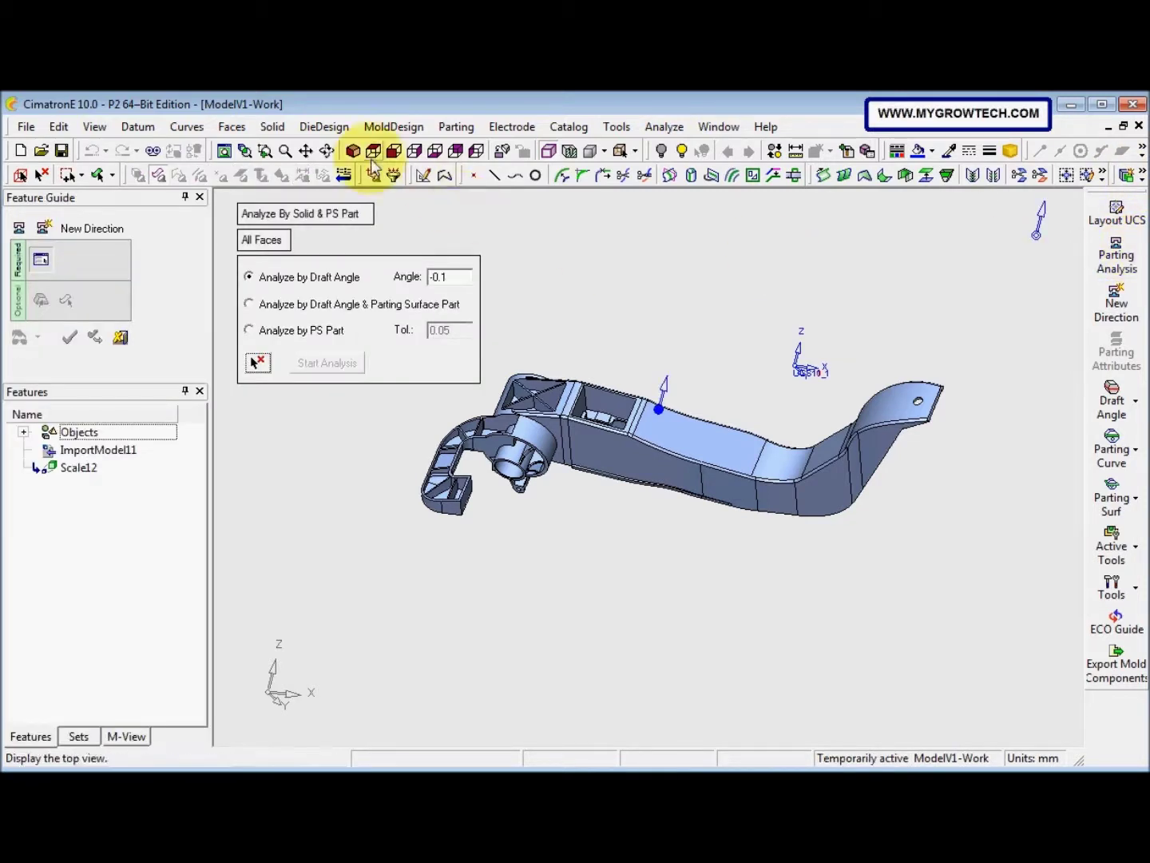
{"action": "left_click", "coordinate": [456, 126]}
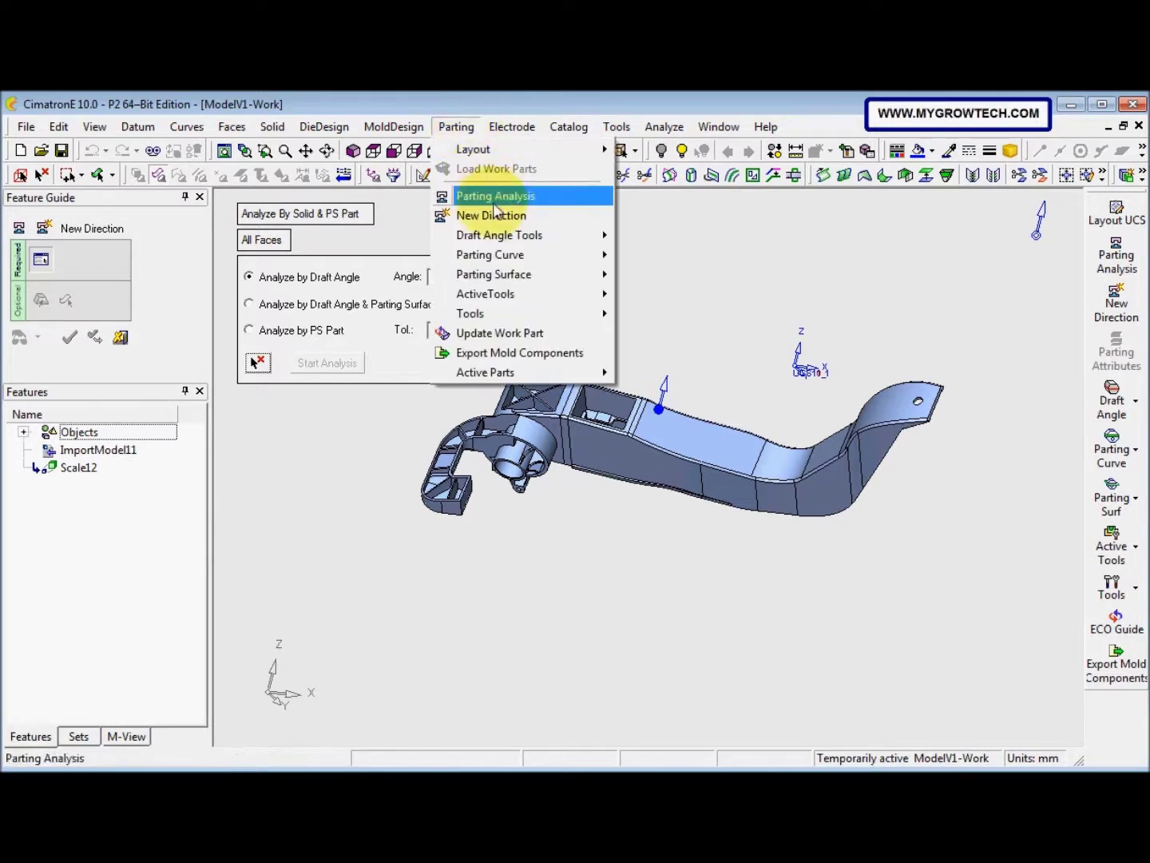
{"action": "left_click", "coordinate": [572, 199]}
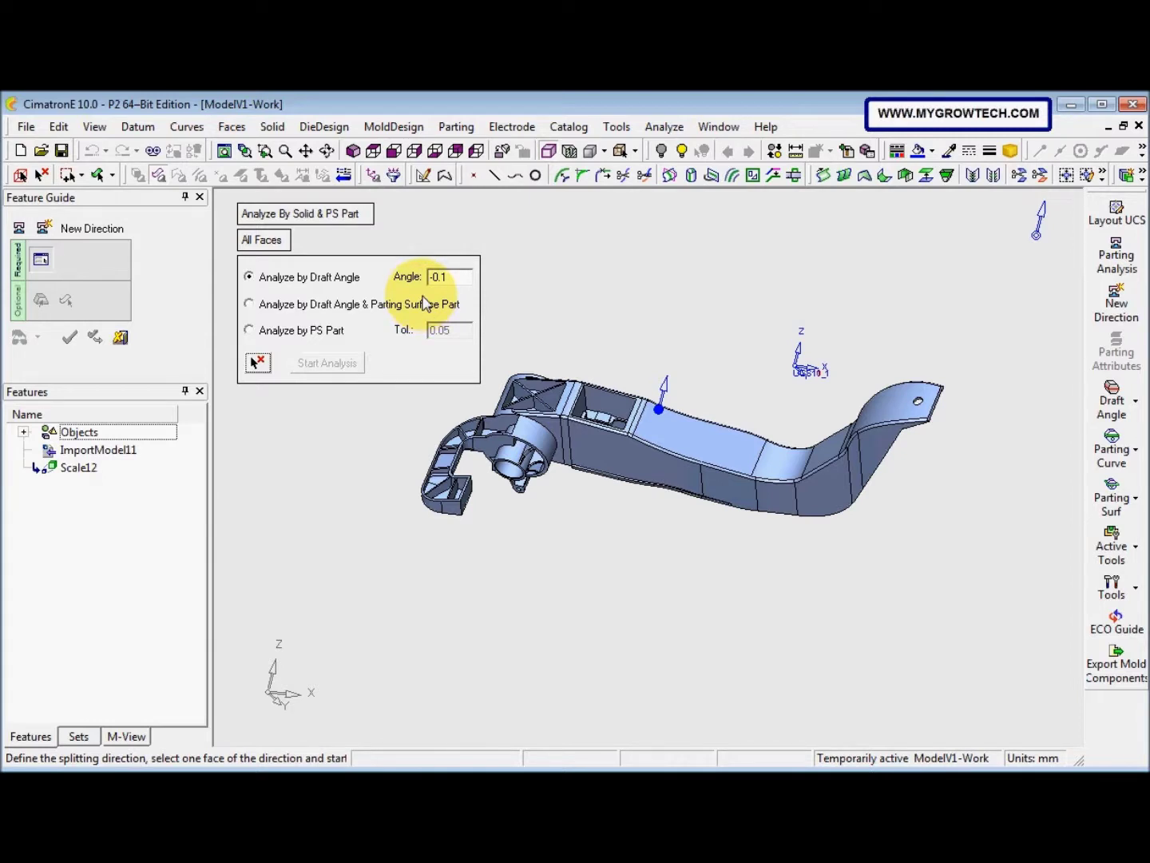
{"action": "left_click", "coordinate": [304, 212]}
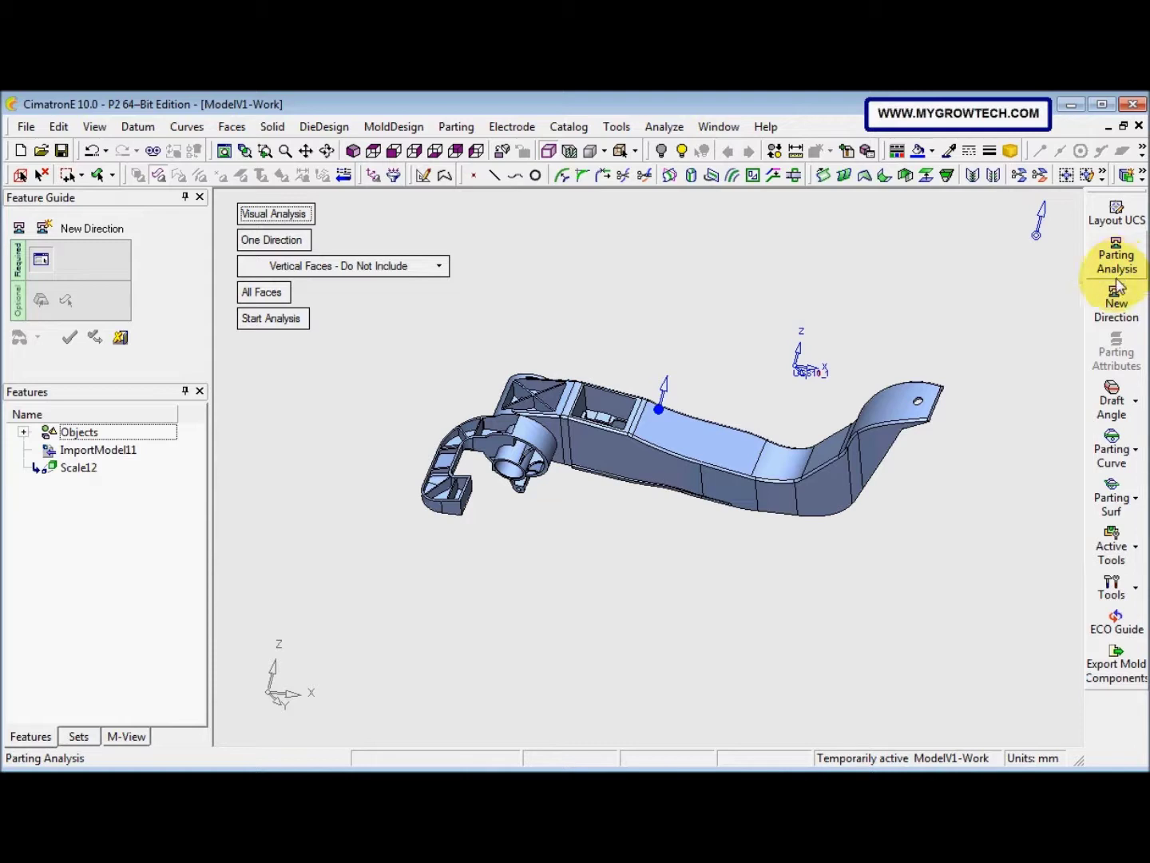
{"action": "left_click", "coordinate": [270, 213]}
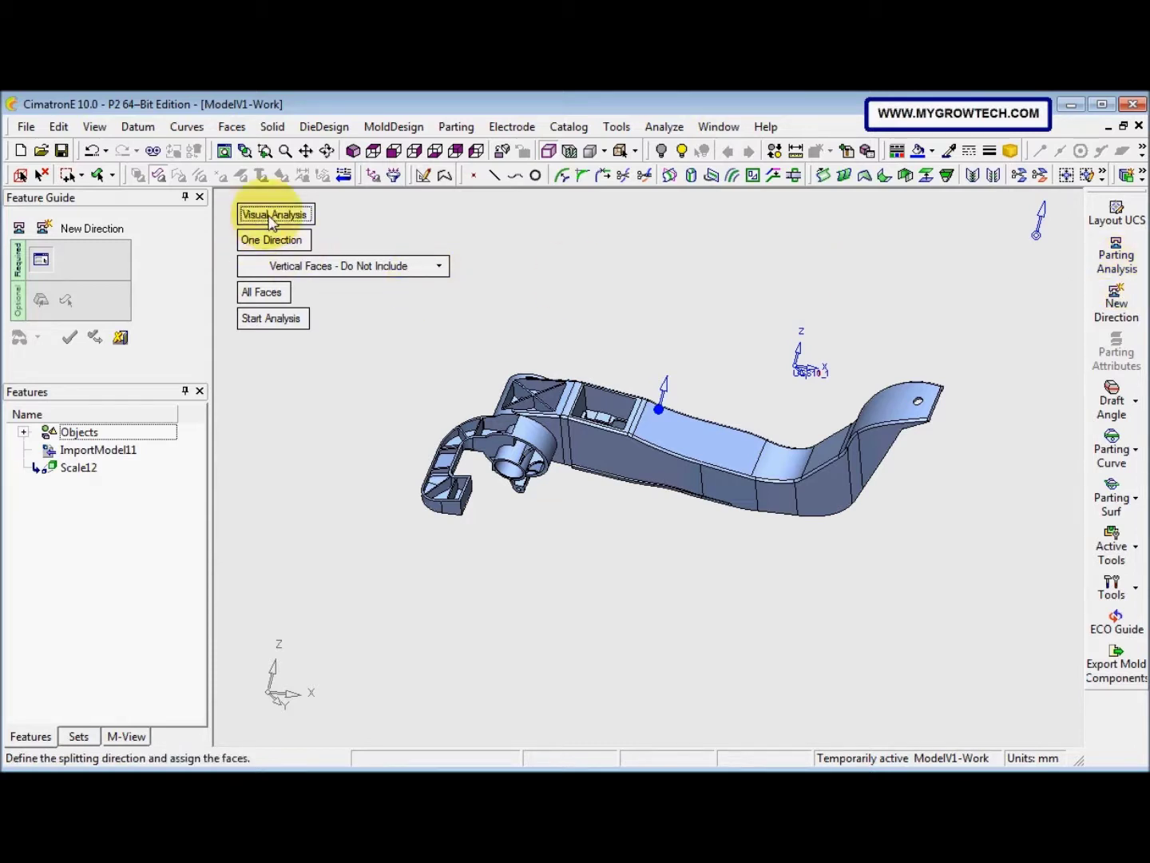
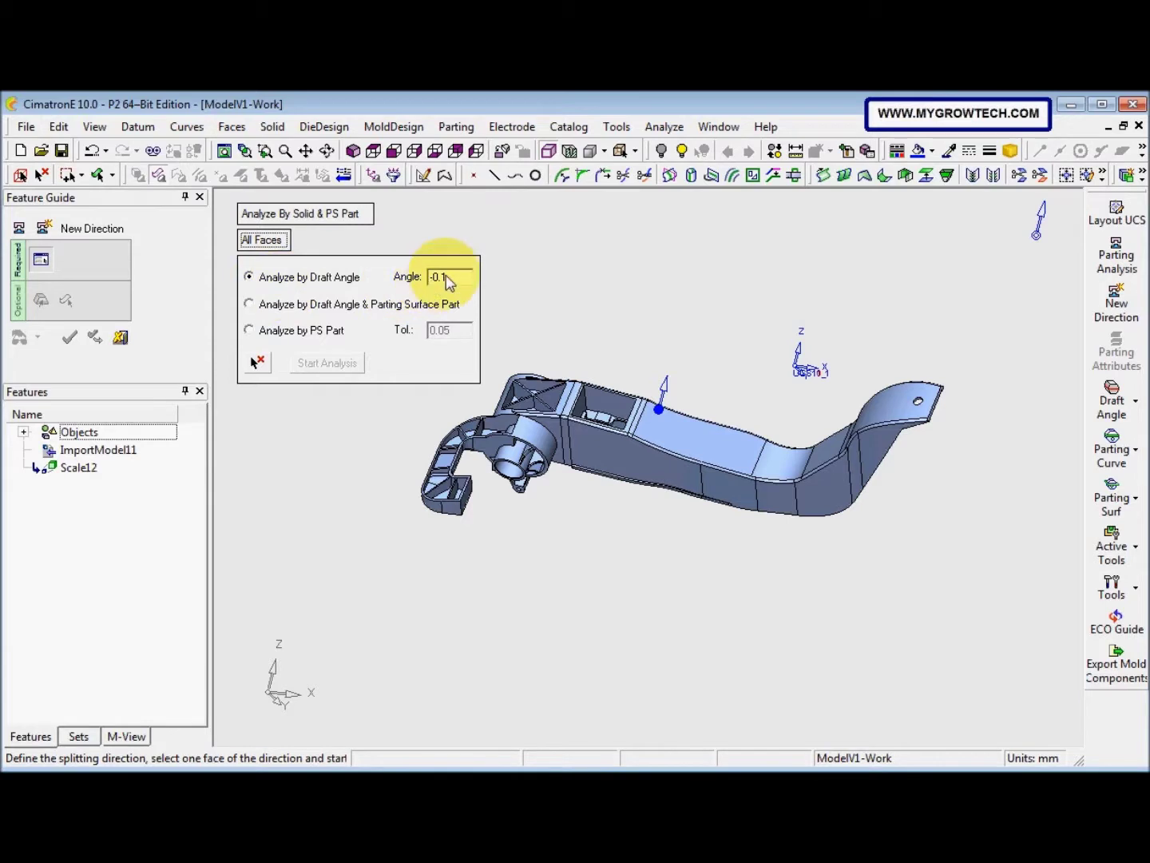
{"action": "left_click", "coordinate": [461, 282]}
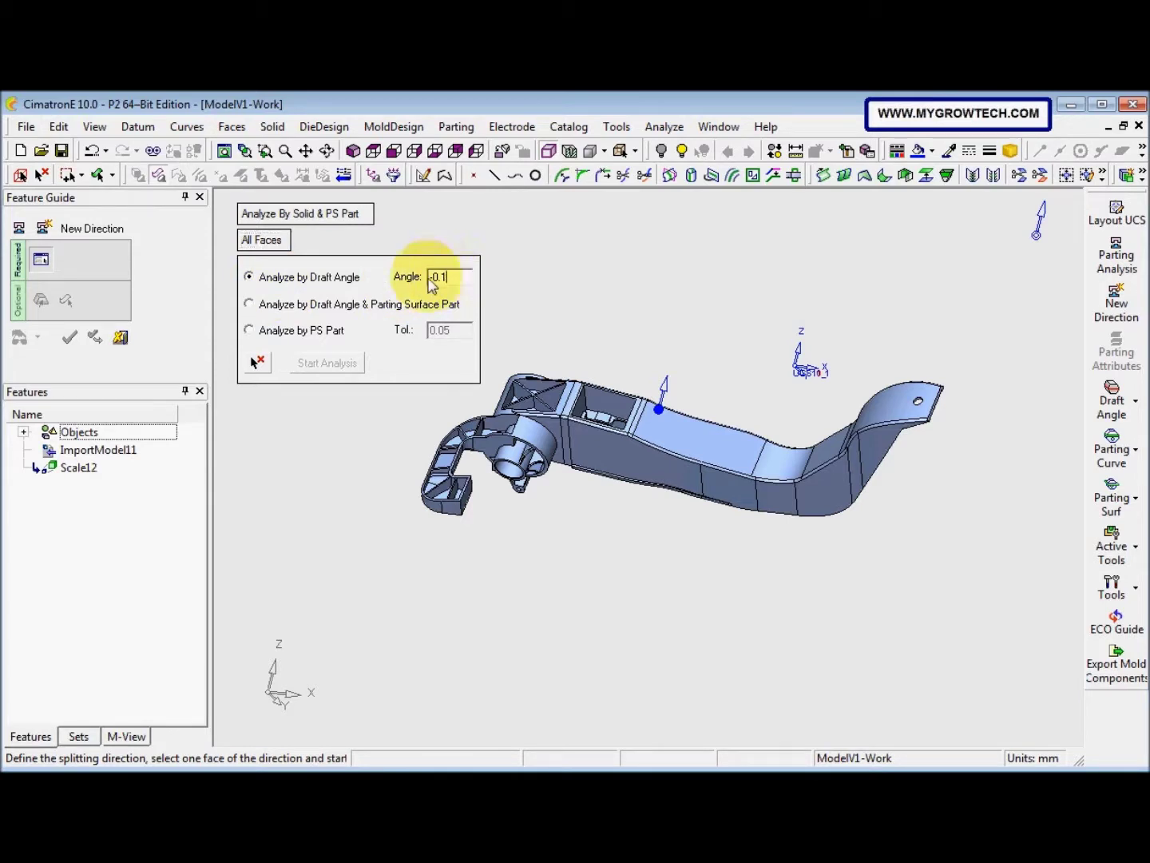
{"action": "left_click", "coordinate": [445, 281]}
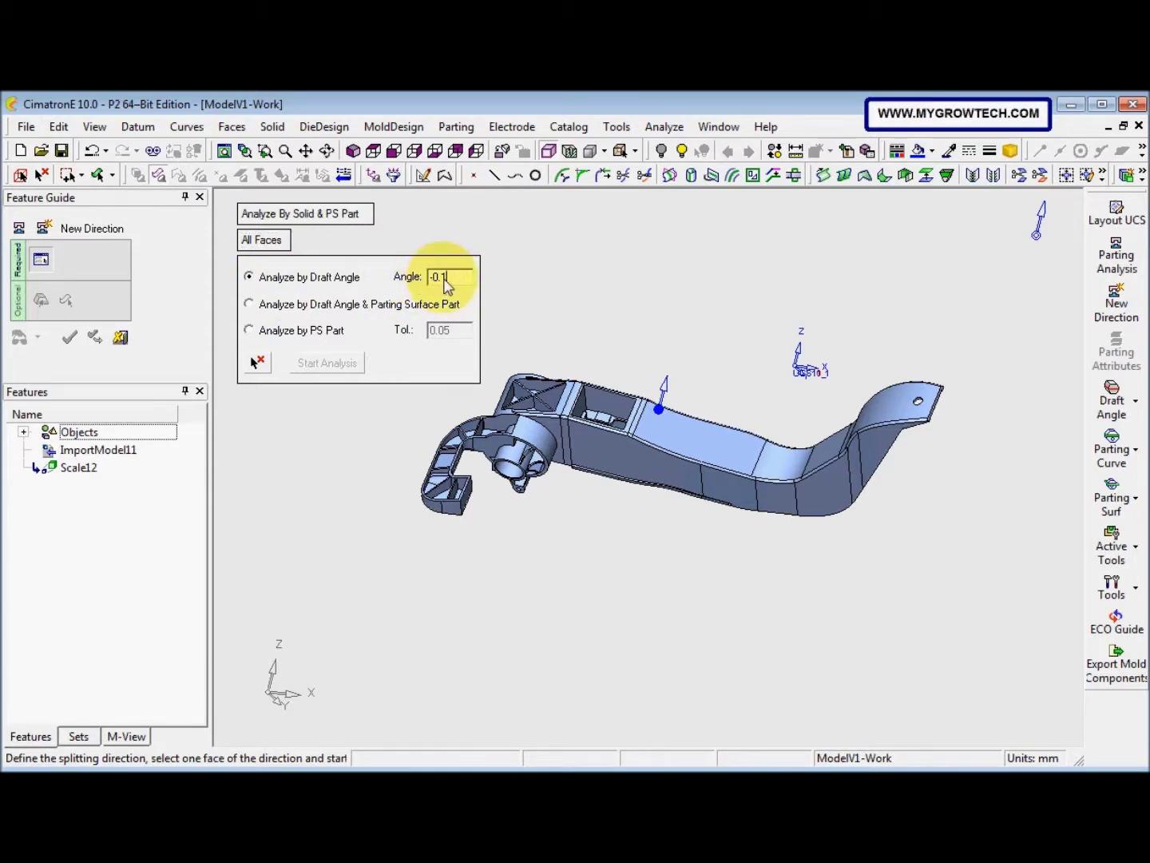
{"action": "double_click", "coordinate": [449, 284]}
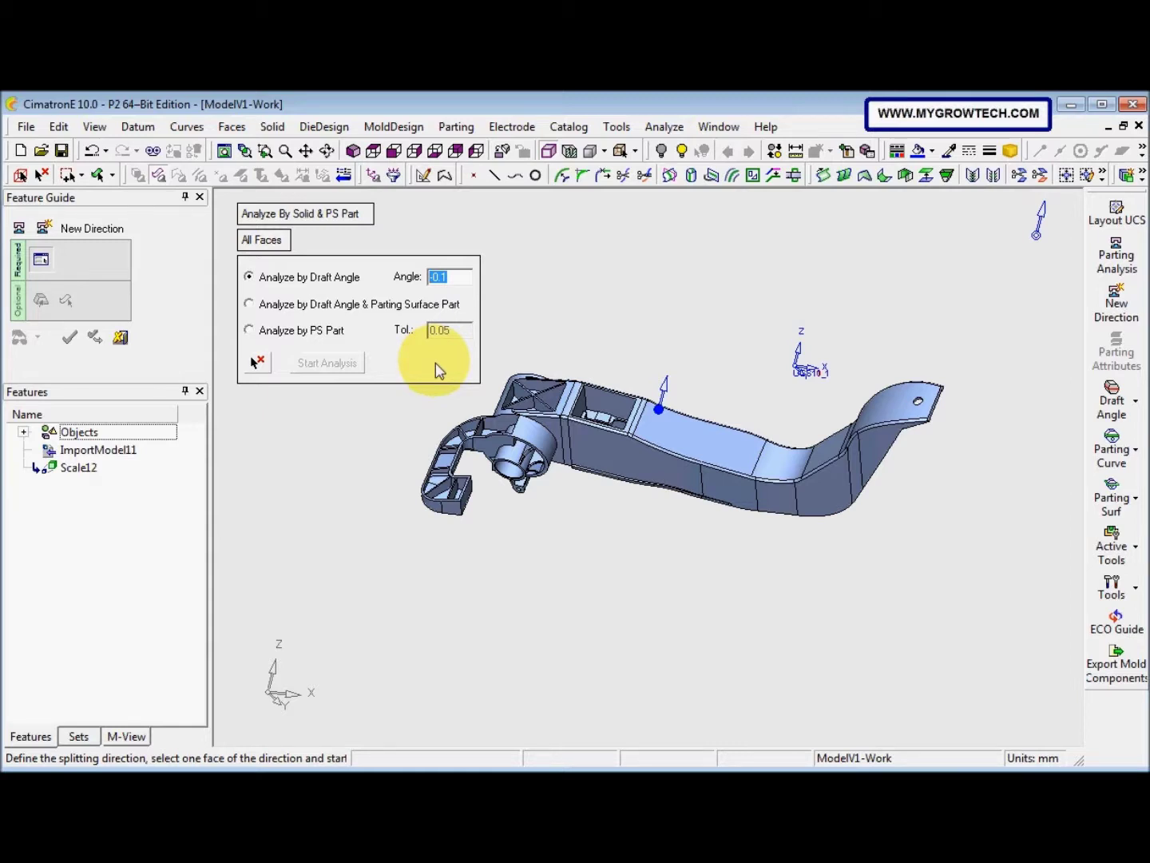
- Select the planar rim face around the rectangular opening and set the opening direction normal to it, previewing all faces
{"action": "left_click", "coordinate": [627, 419]}
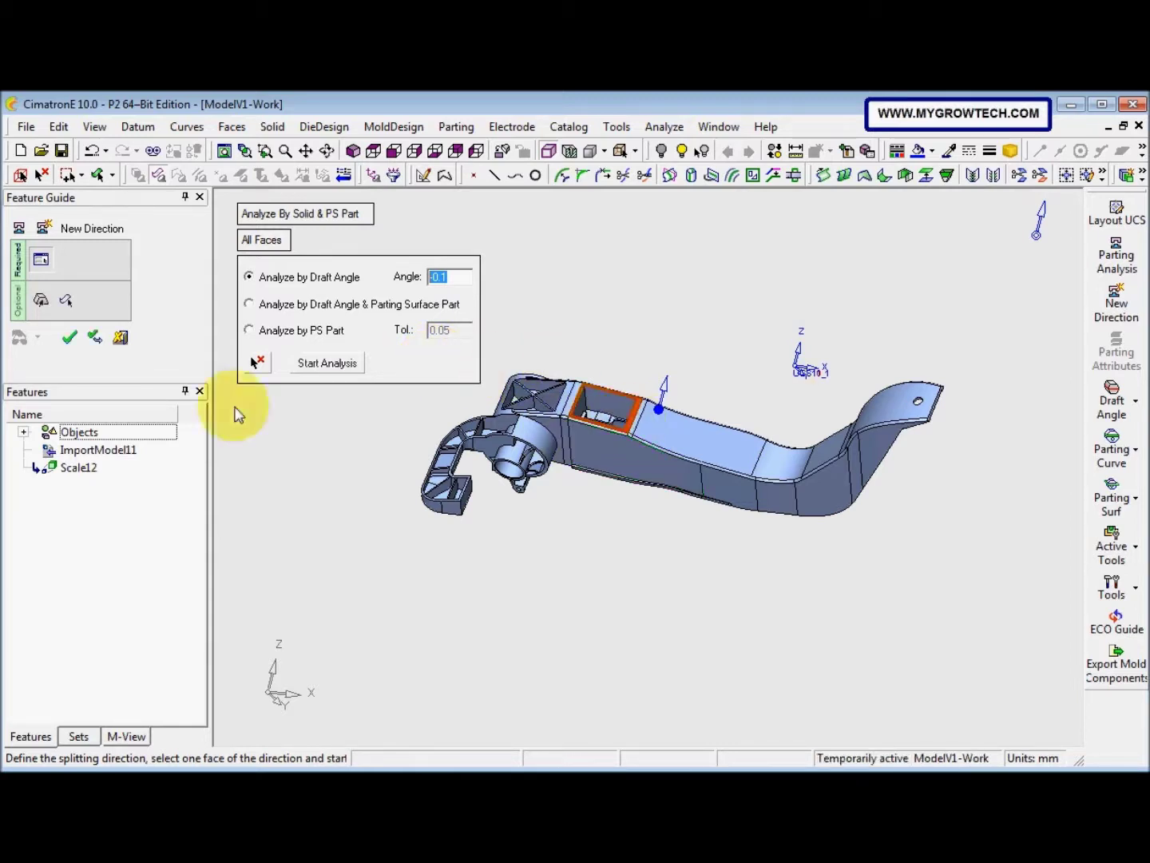
{"action": "left_click", "coordinate": [40, 310]}
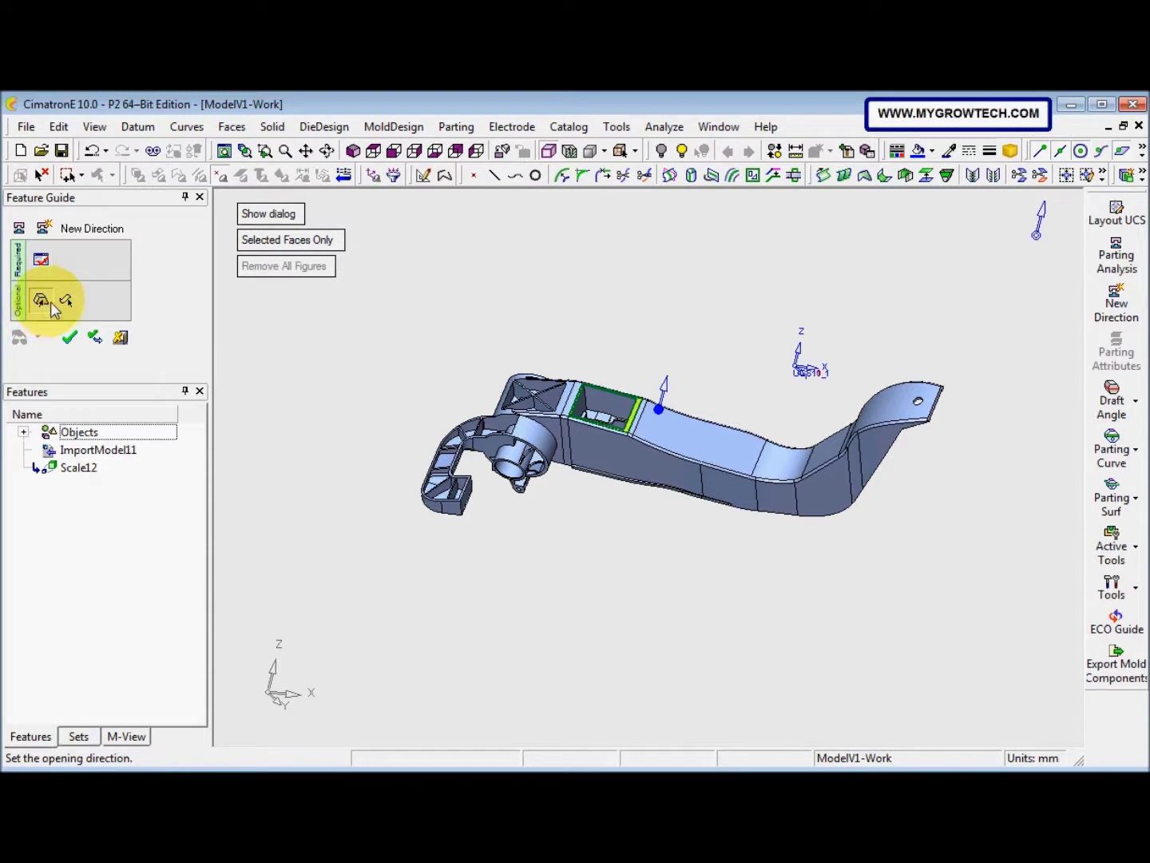
{"action": "left_click", "coordinate": [267, 239]}
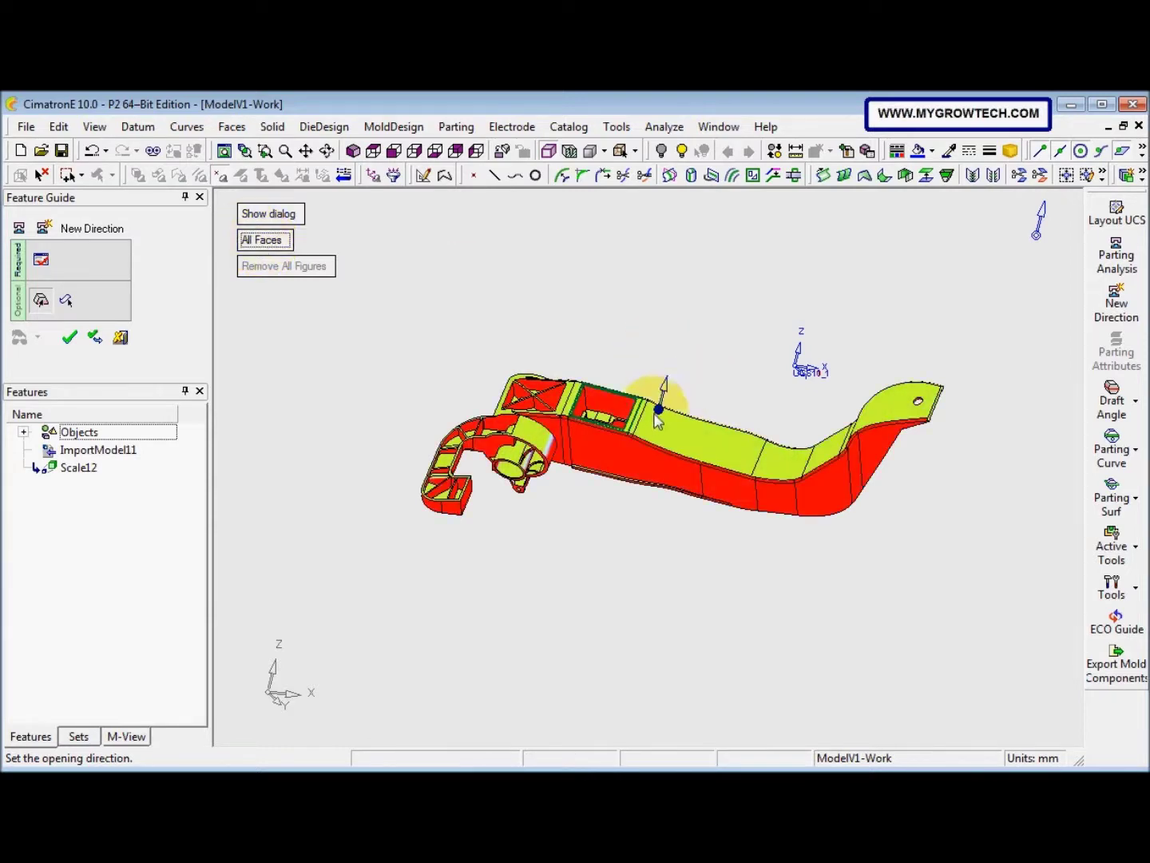
{"action": "right_click", "coordinate": [1040, 234]}
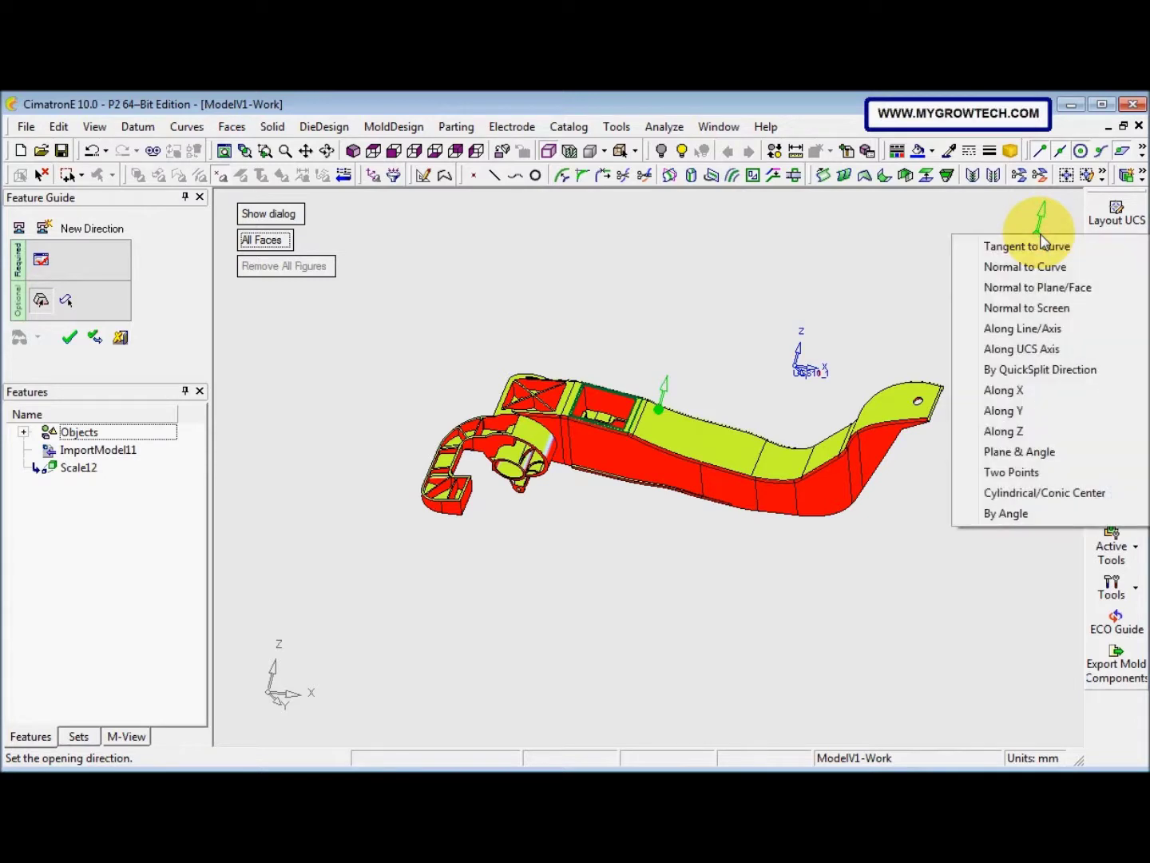
{"action": "left_click", "coordinate": [1025, 289]}
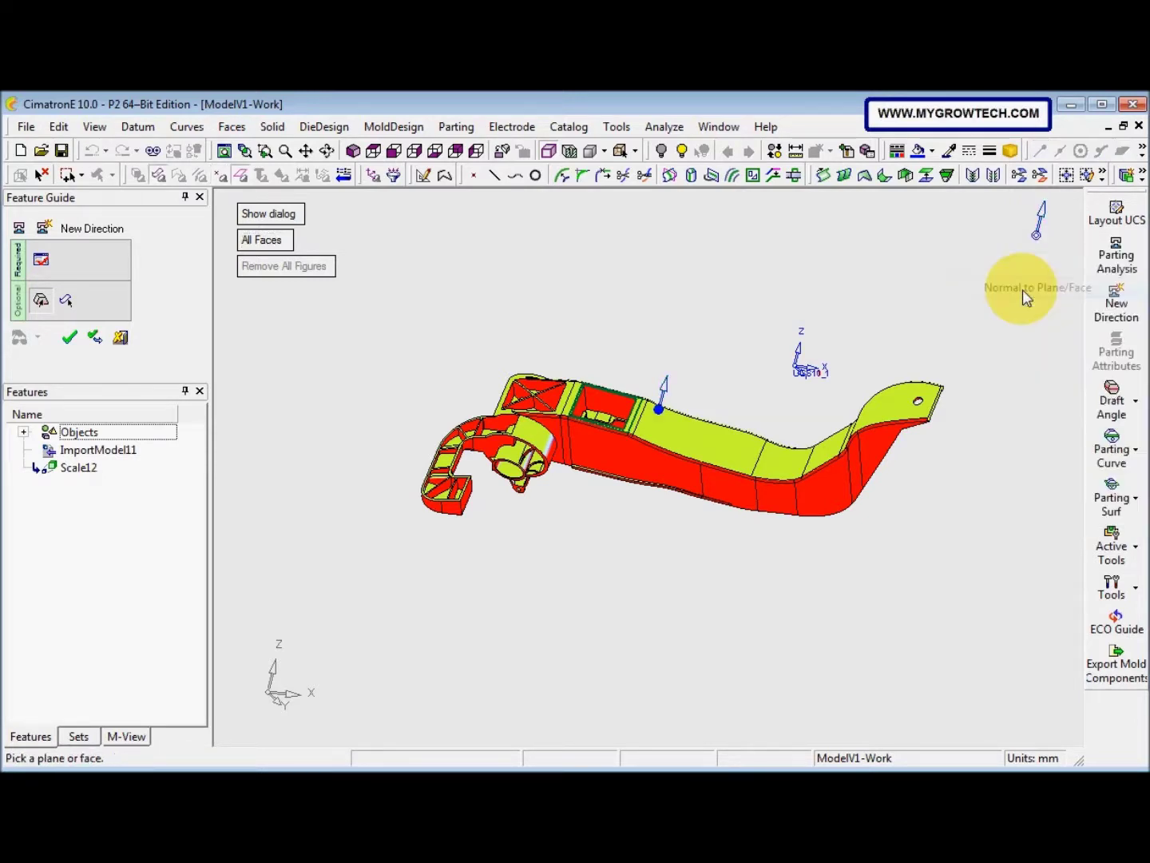
{"action": "left_click", "coordinate": [631, 423]}
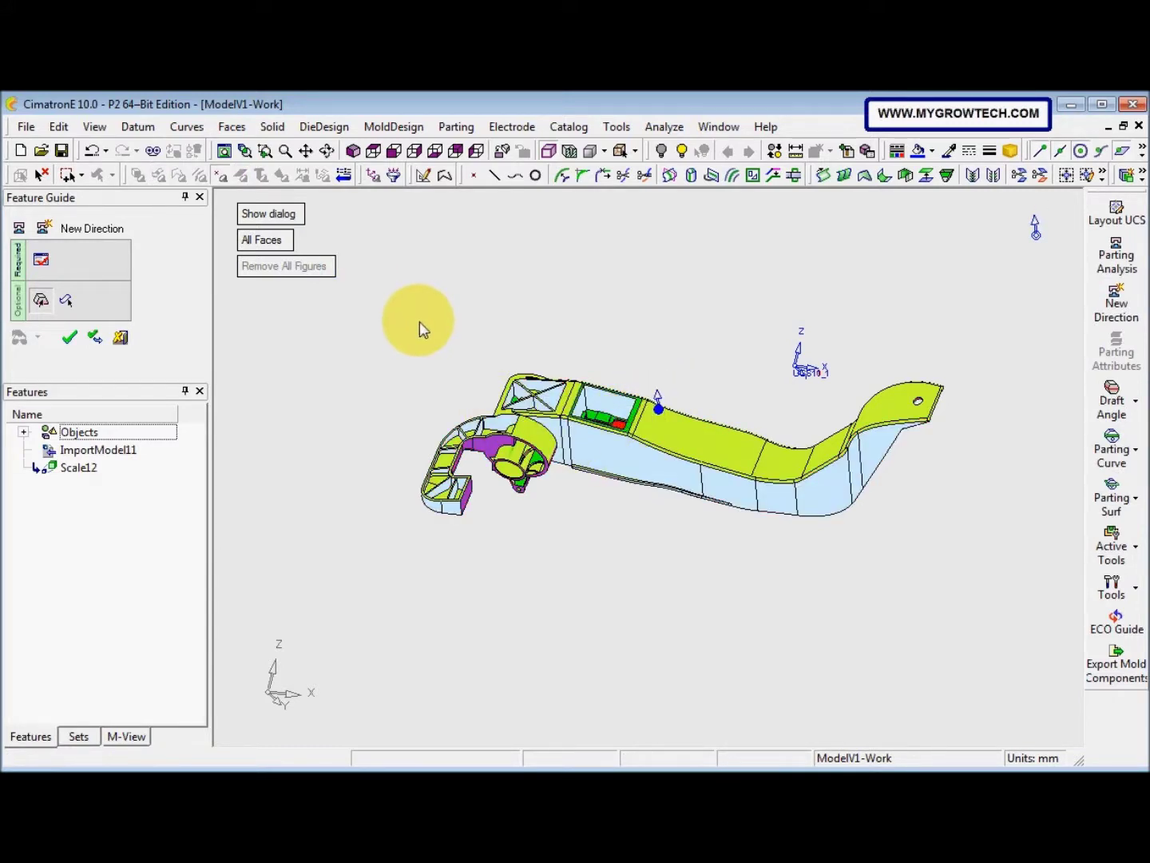
{"action": "mouse_move", "coordinate": [595, 391]}
{"action": "middle_mouse_down"}
{"action": "mouse_move", "coordinate": [551, 398]}
{"action": "mouse_move", "coordinate": [547, 387]}
{"action": "mouse_move", "coordinate": [583, 480]}
{"action": "mouse_move", "coordinate": [564, 471]}
{"action": "mouse_move", "coordinate": [616, 391]}
{"action": "mouse_move", "coordinate": [557, 500]}
{"action": "mouse_move", "coordinate": [591, 433]}
{"action": "mouse_move", "coordinate": [593, 451]}
{"action": "mouse_move", "coordinate": [658, 471]}
{"action": "mouse_move", "coordinate": [612, 476]}
{"action": "mouse_move", "coordinate": [658, 514]}
{"action": "mouse_move", "coordinate": [651, 464]}
{"action": "mouse_move", "coordinate": [663, 479]}
{"action": "middle_mouse_up"}
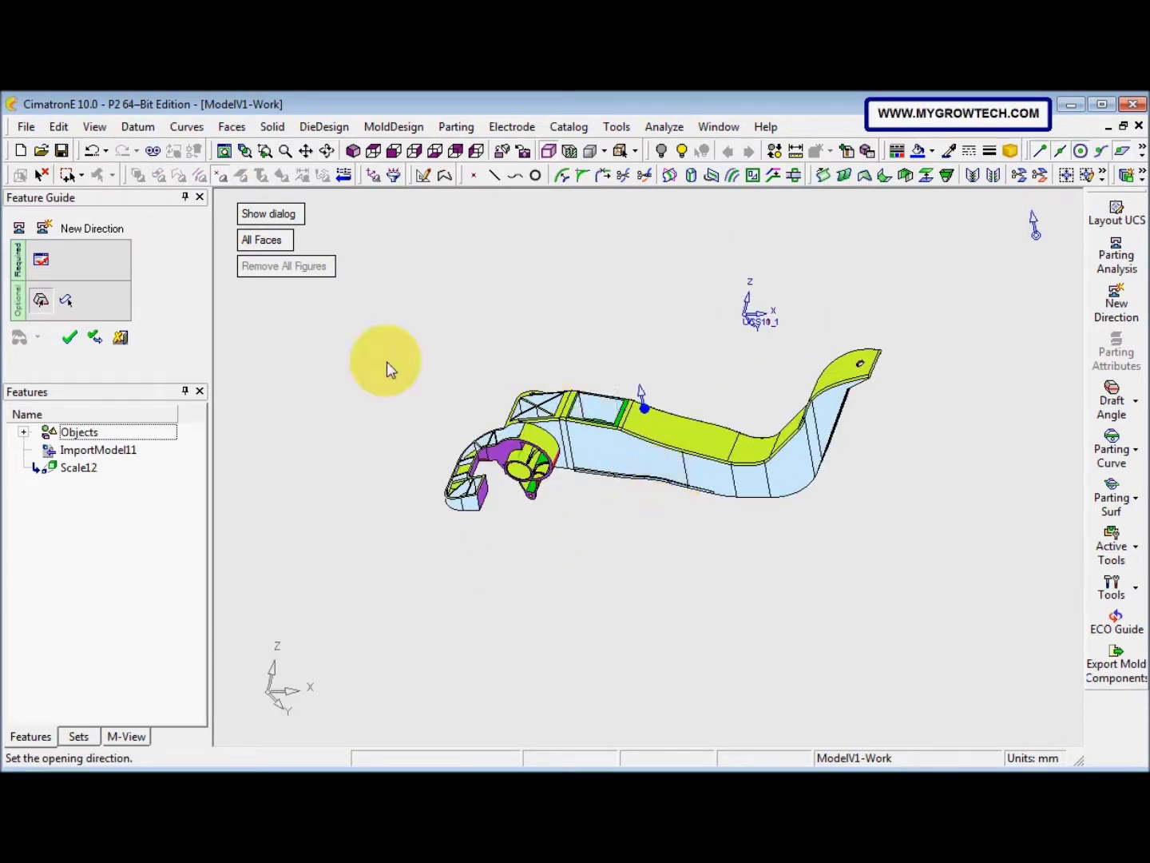
- Run the draft angle analysis from the rim face and the hook's upper face, and apply the first splitting direction
{"action": "left_click", "coordinate": [44, 260]}
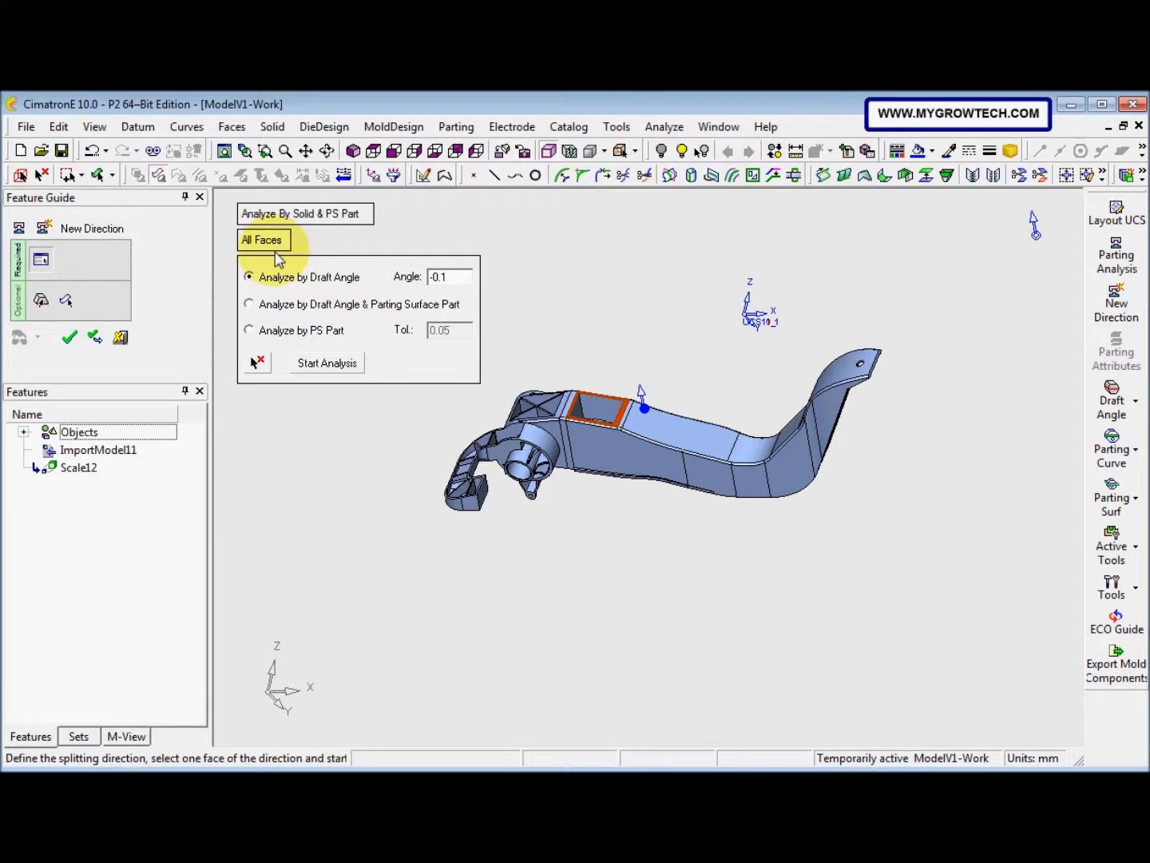
{"action": "left_click", "coordinate": [347, 365]}
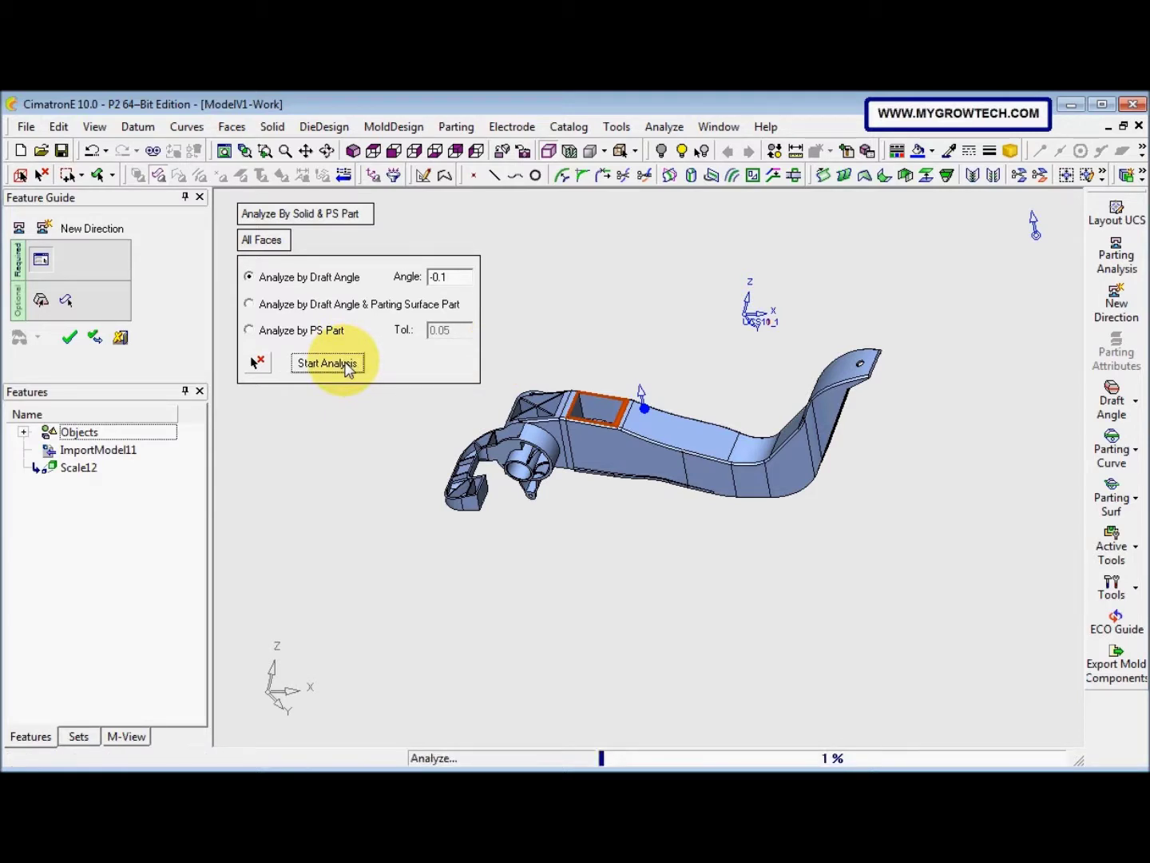
{"action": "middle_click_drag", "start_coordinate": [508, 449], "coordinate": [470, 432]}
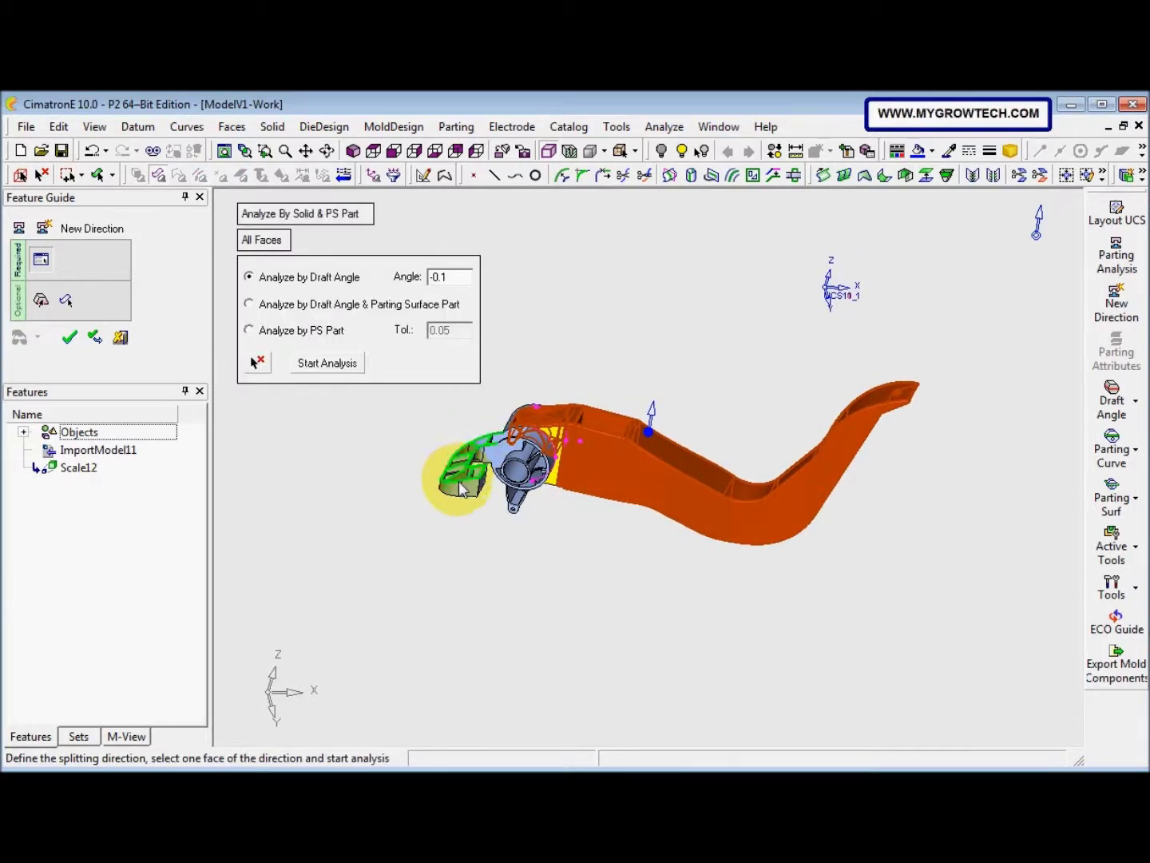
{"action": "mouse_move", "coordinate": [440, 478]}
{"action": "middle_mouse_down"}
{"action": "mouse_move", "coordinate": [441, 536]}
{"action": "mouse_move", "coordinate": [493, 443]}
{"action": "mouse_move", "coordinate": [456, 467]}
{"action": "middle_mouse_up"}
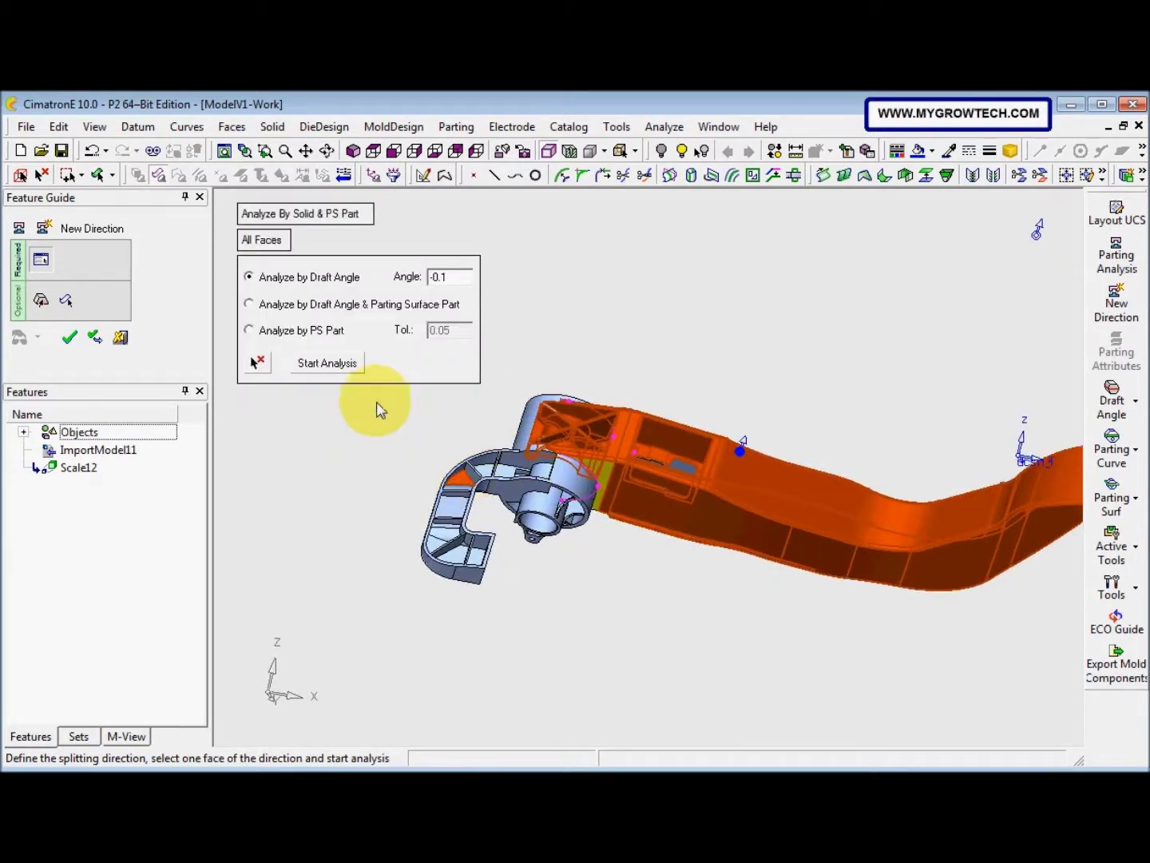
{"action": "left_click", "coordinate": [348, 366]}
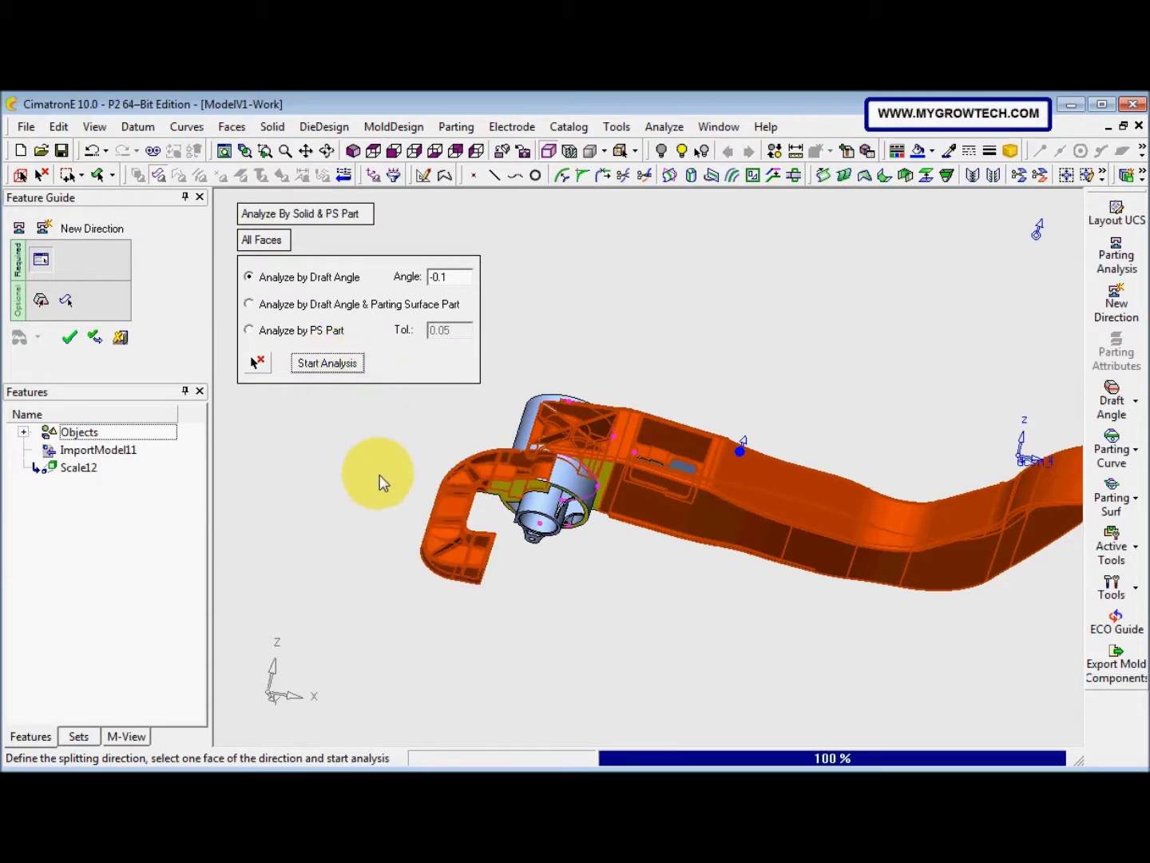
{"action": "middle_click_drag", "start_coordinate": [377, 475], "coordinate": [427, 465]}
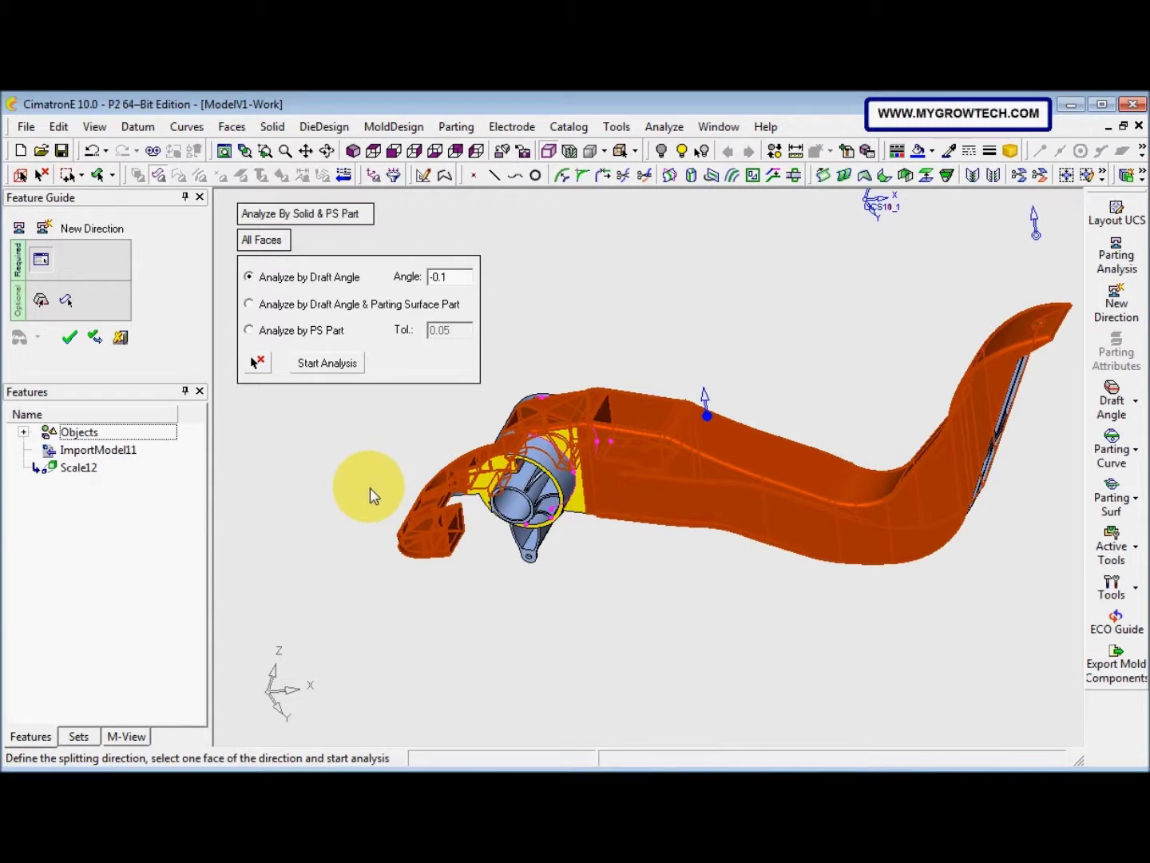
{"action": "middle_click_drag", "start_coordinate": [389, 527], "coordinate": [398, 520]}
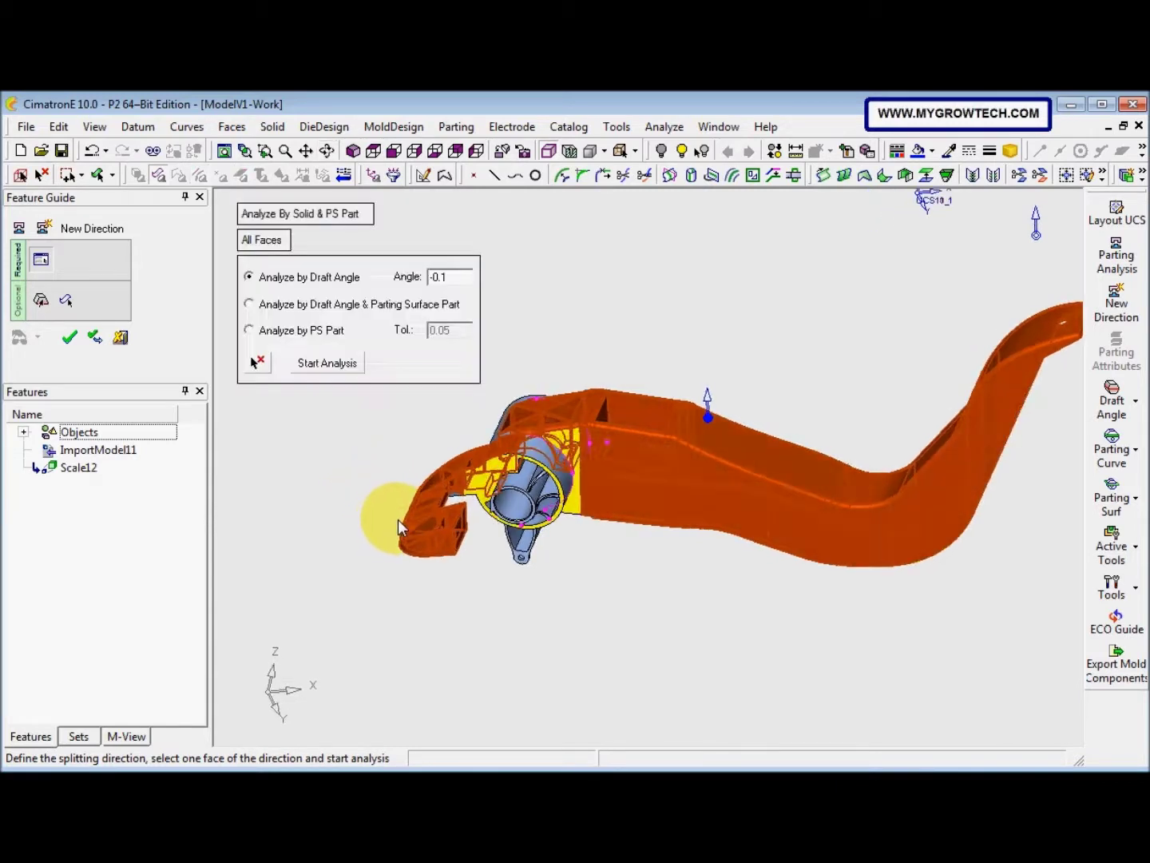
{"action": "right_click", "coordinate": [374, 512]}
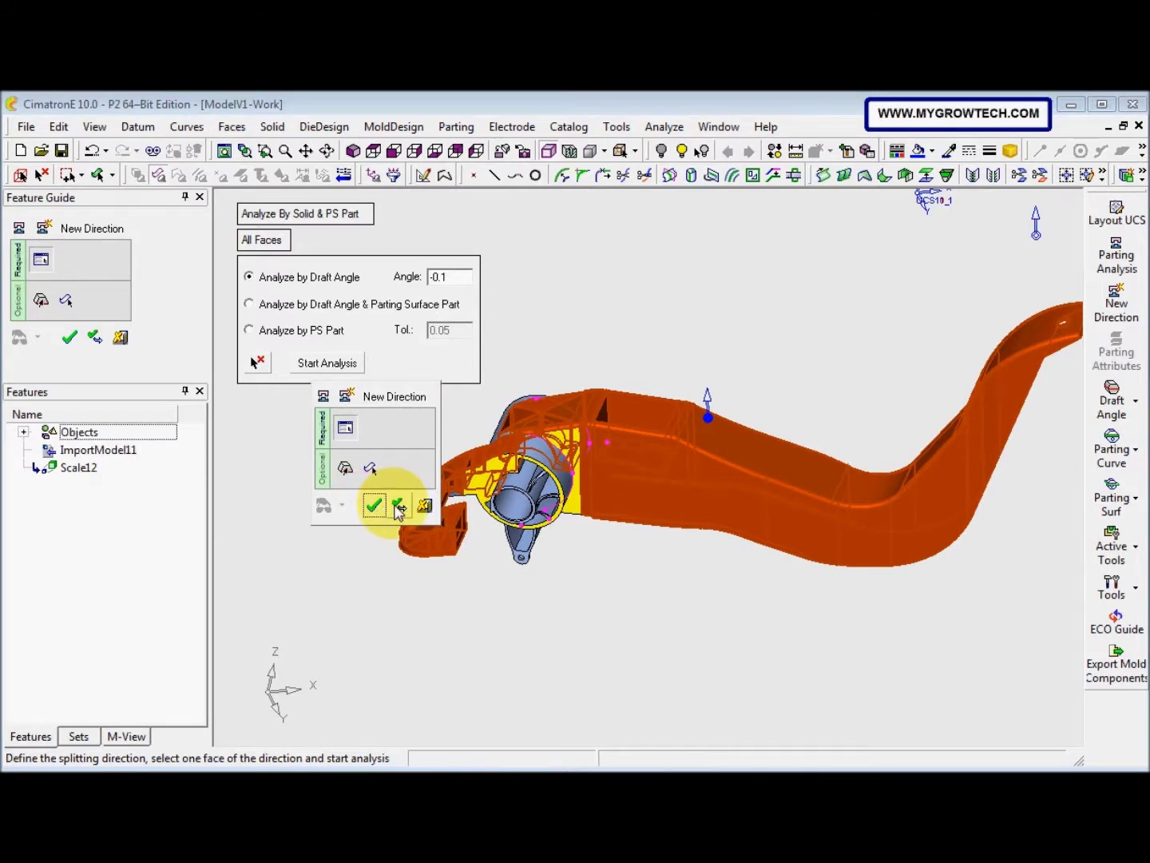
{"action": "left_click", "coordinate": [399, 507]}
- Reverse the new splitting direction, select the narrow planar face on the underside near the hub, and run the draft angle analysis
{"action": "middle_click_drag", "start_coordinate": [392, 501], "coordinate": [542, 531]}
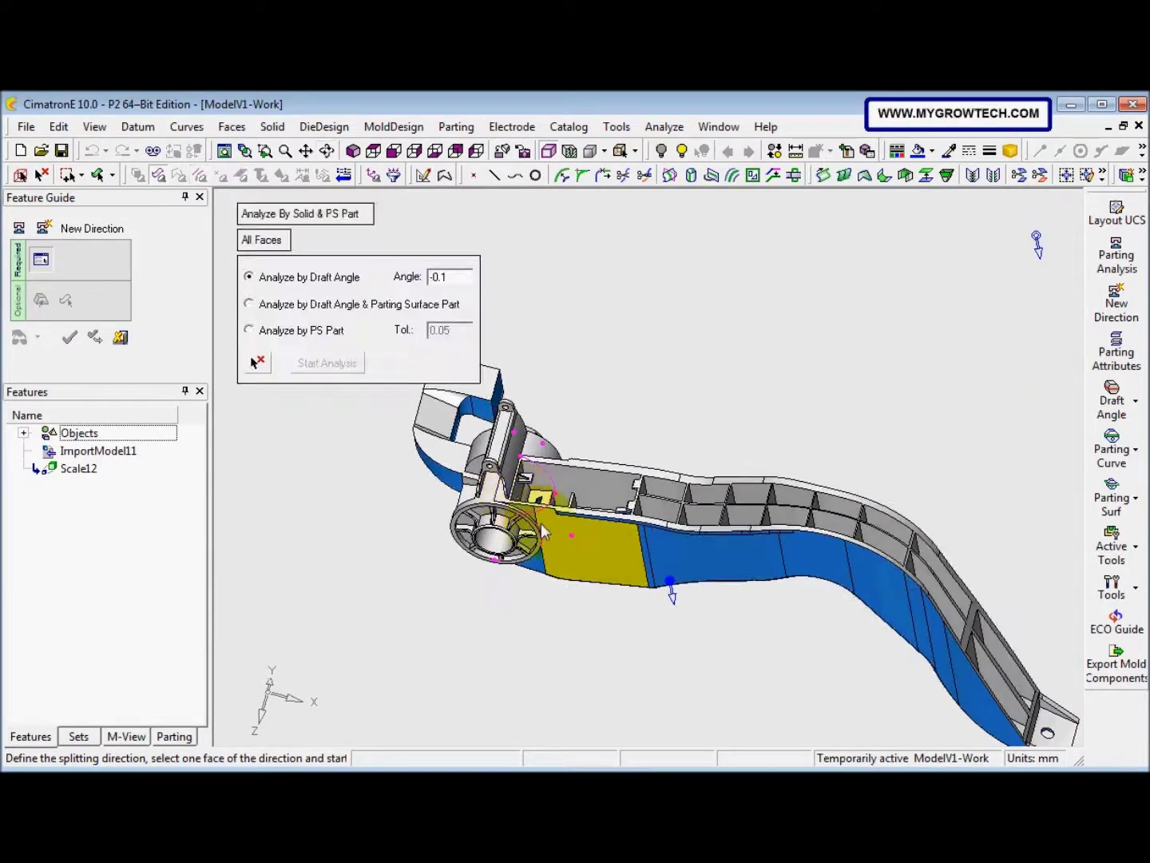
{"action": "left_click", "coordinate": [673, 599]}
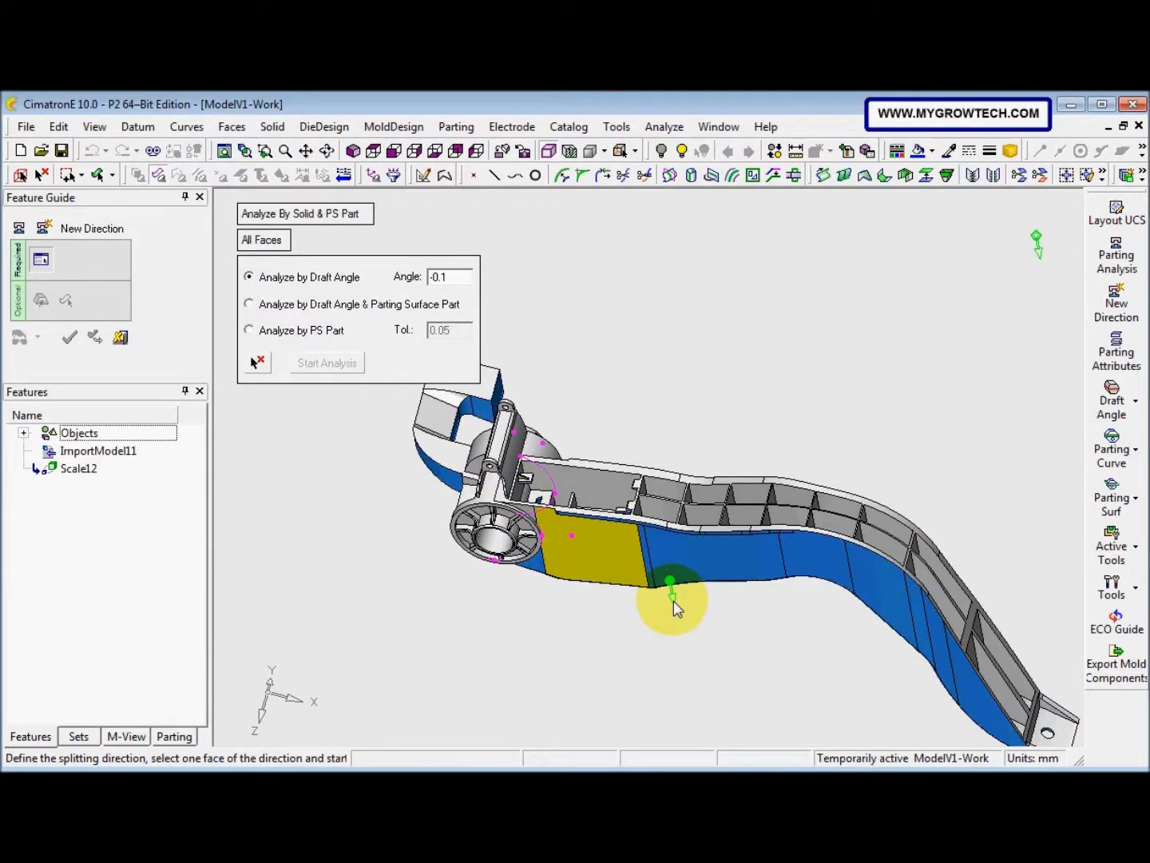
{"action": "left_click", "coordinate": [673, 600]}
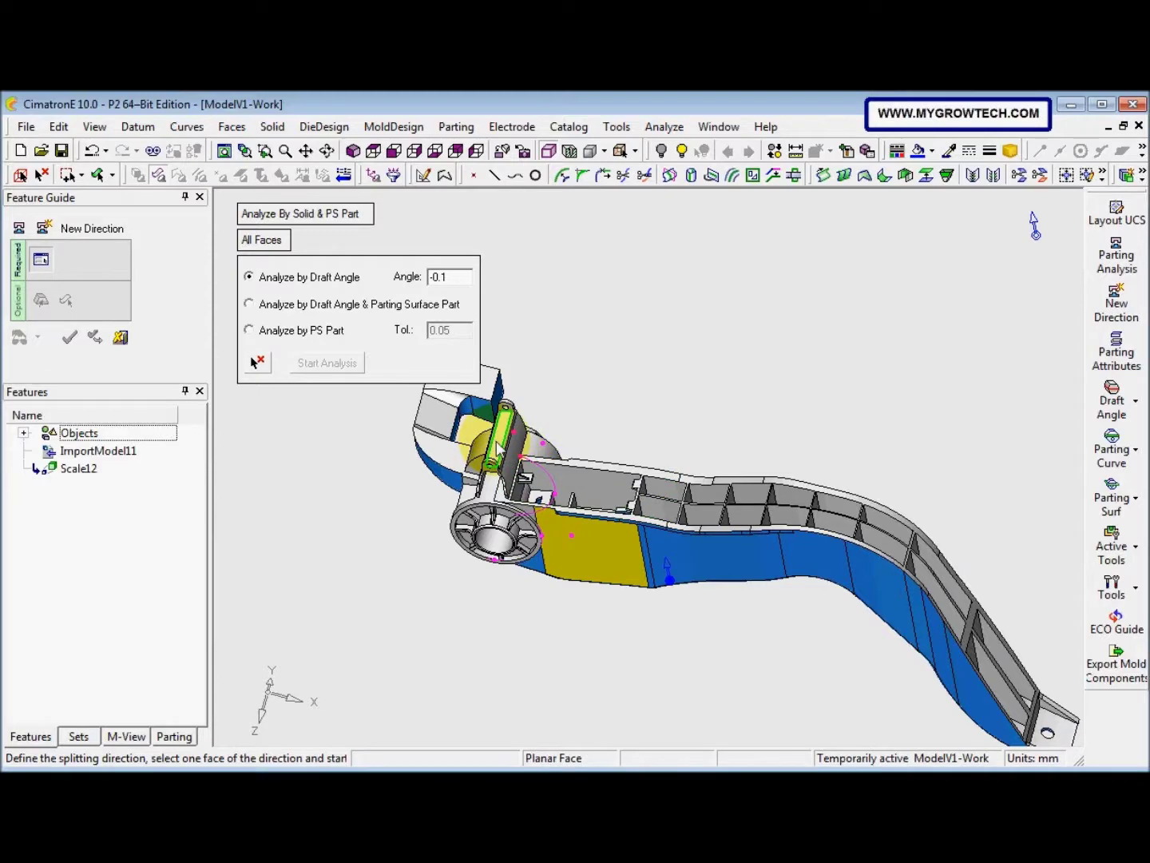
{"action": "left_click", "coordinate": [489, 435]}
{"action": "left_click", "coordinate": [329, 364]}
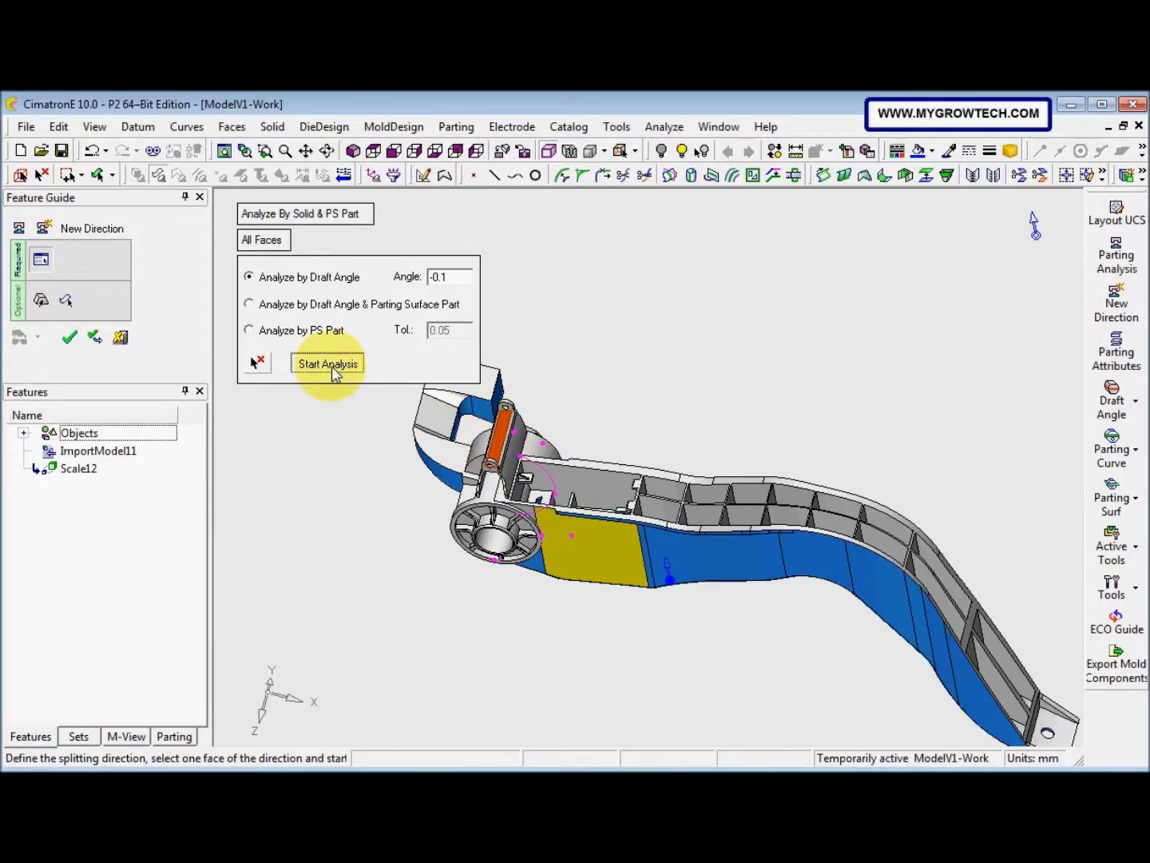
- Extend the opposite direction's analysis to the underside of the hook and confirm the splitting direction
{"action": "middle_click_drag", "start_coordinate": [478, 540], "coordinate": [444, 588]}
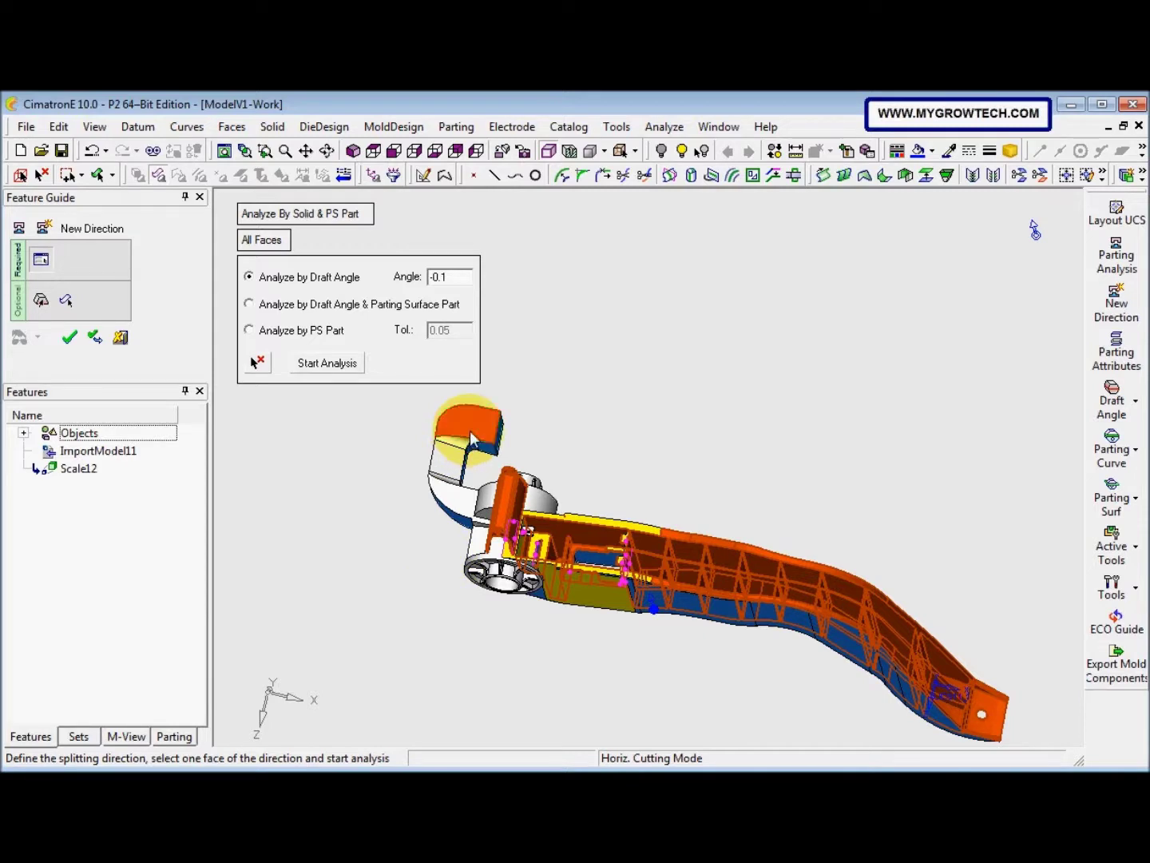
{"action": "left_click", "coordinate": [356, 365]}
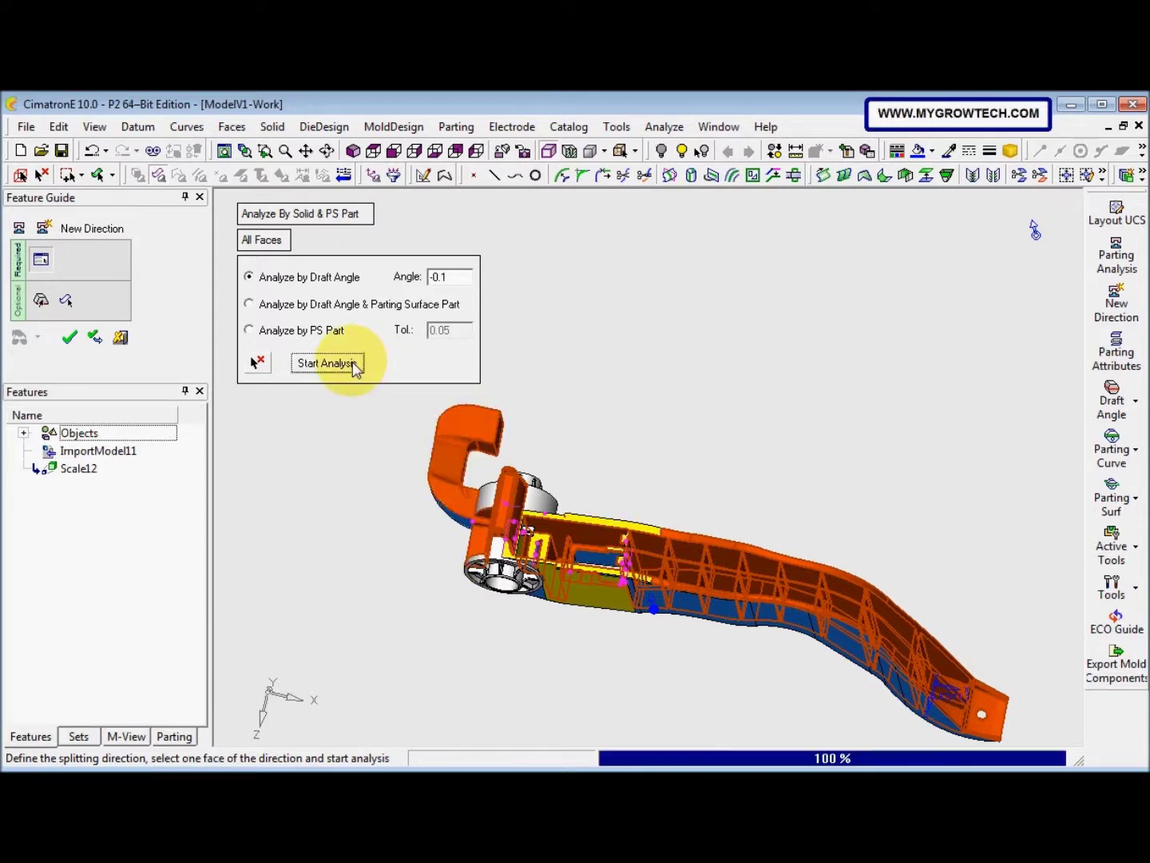
{"action": "right_click", "coordinate": [401, 565]}
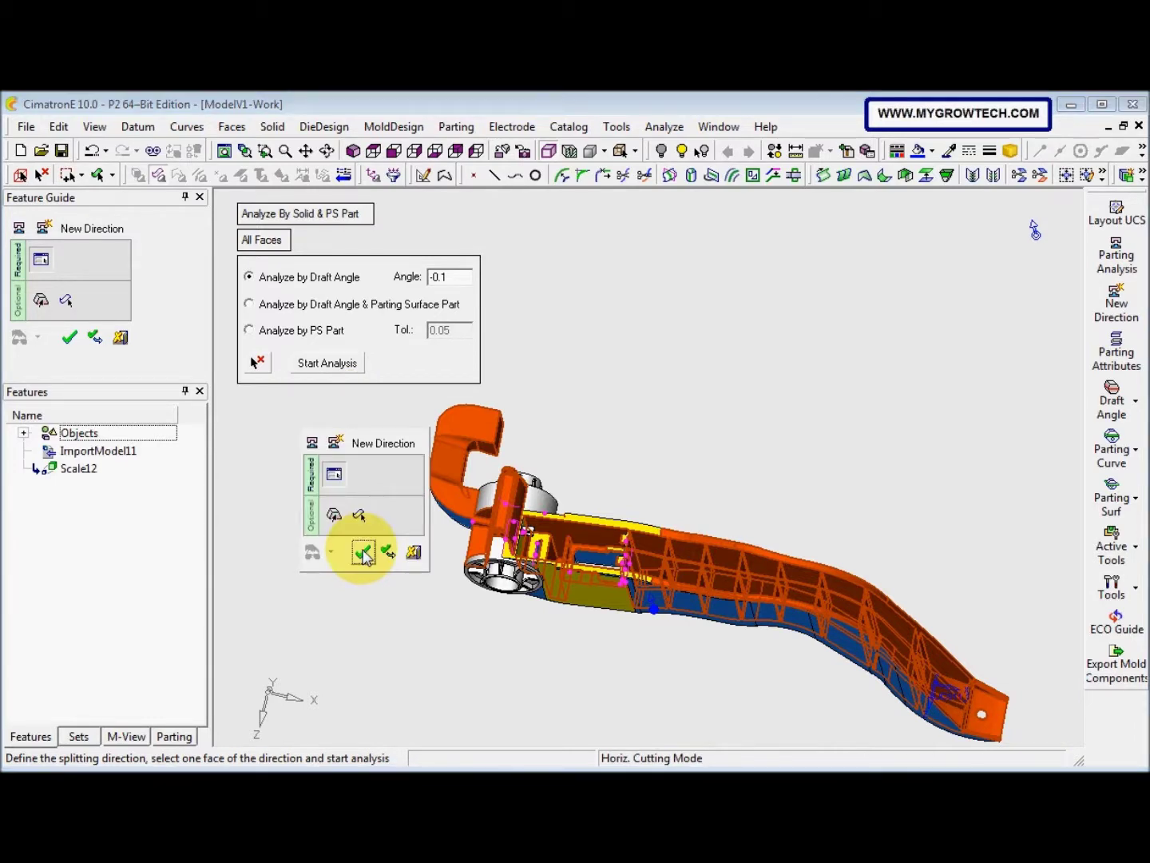
{"action": "left_click", "coordinate": [363, 553]}
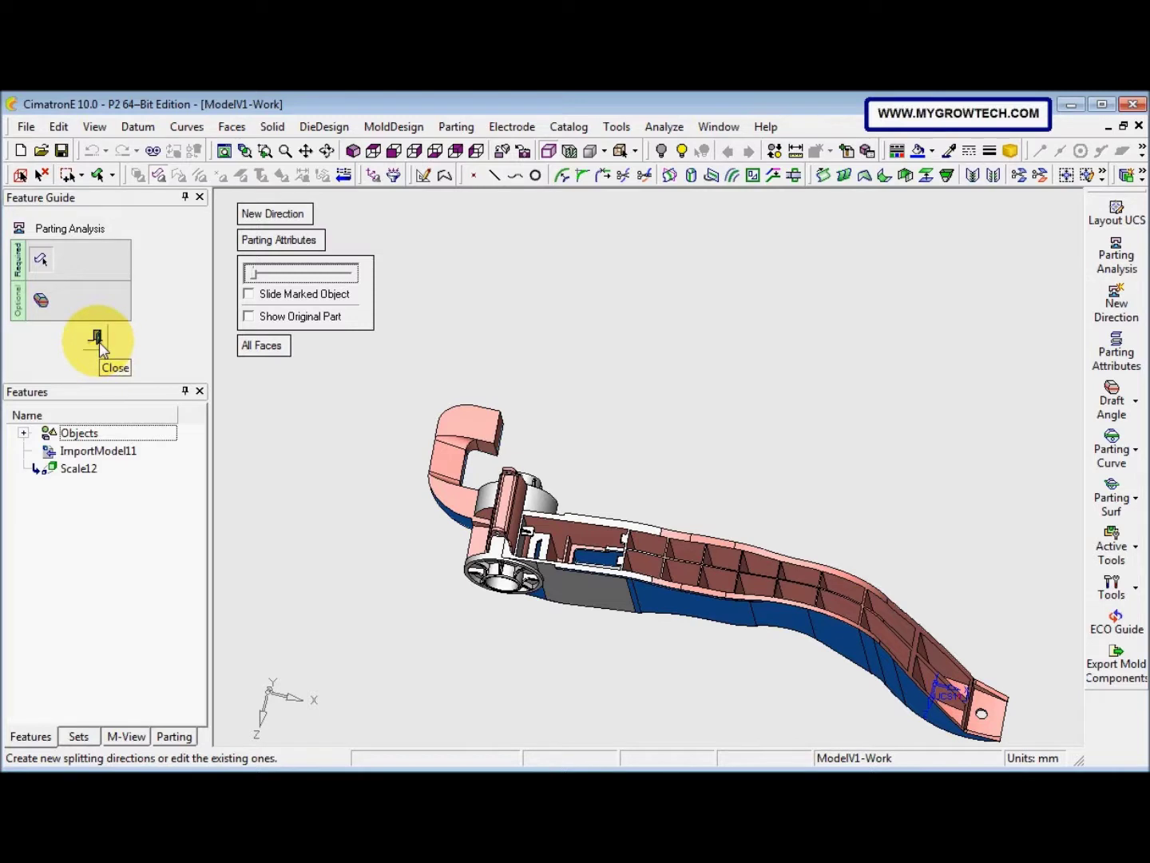
- Close the parting analysis and rename the first split direction (Split-01) as Cavity
{"action": "left_click", "coordinate": [97, 338]}
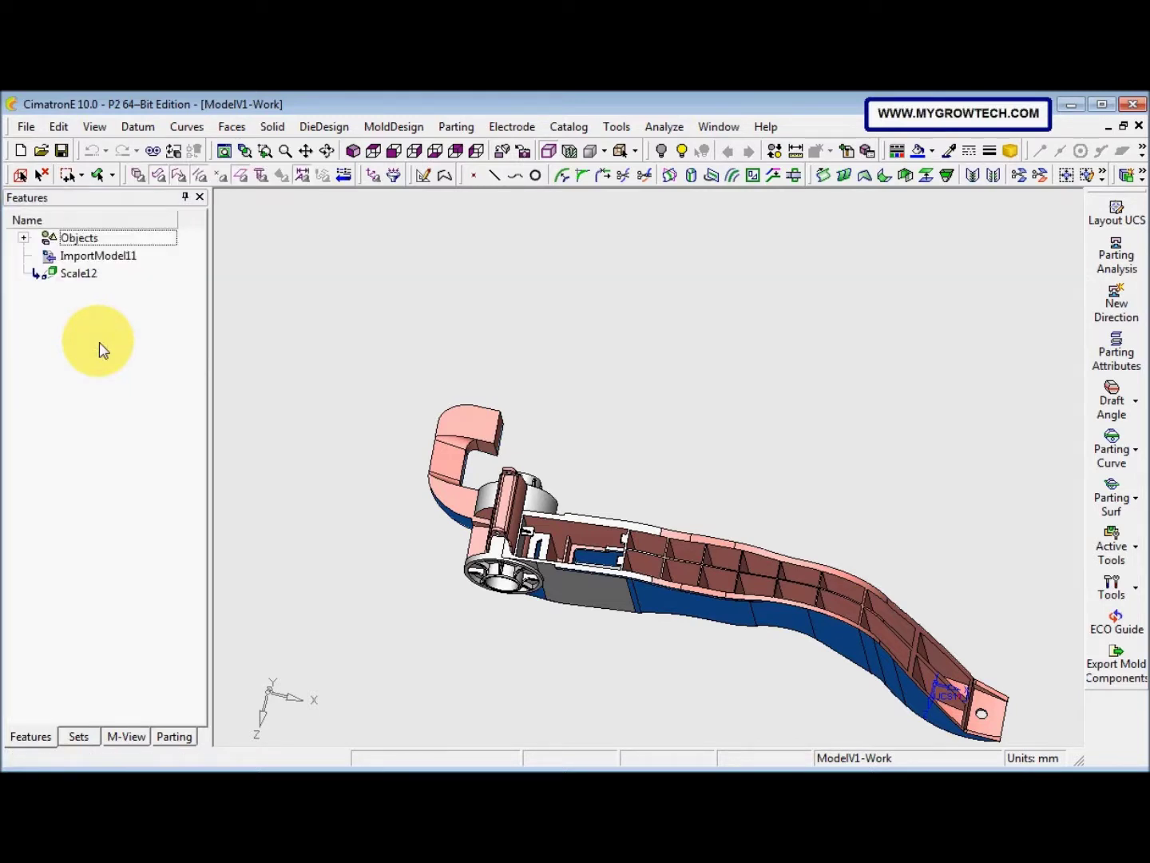
{"action": "left_click", "coordinate": [174, 737]}
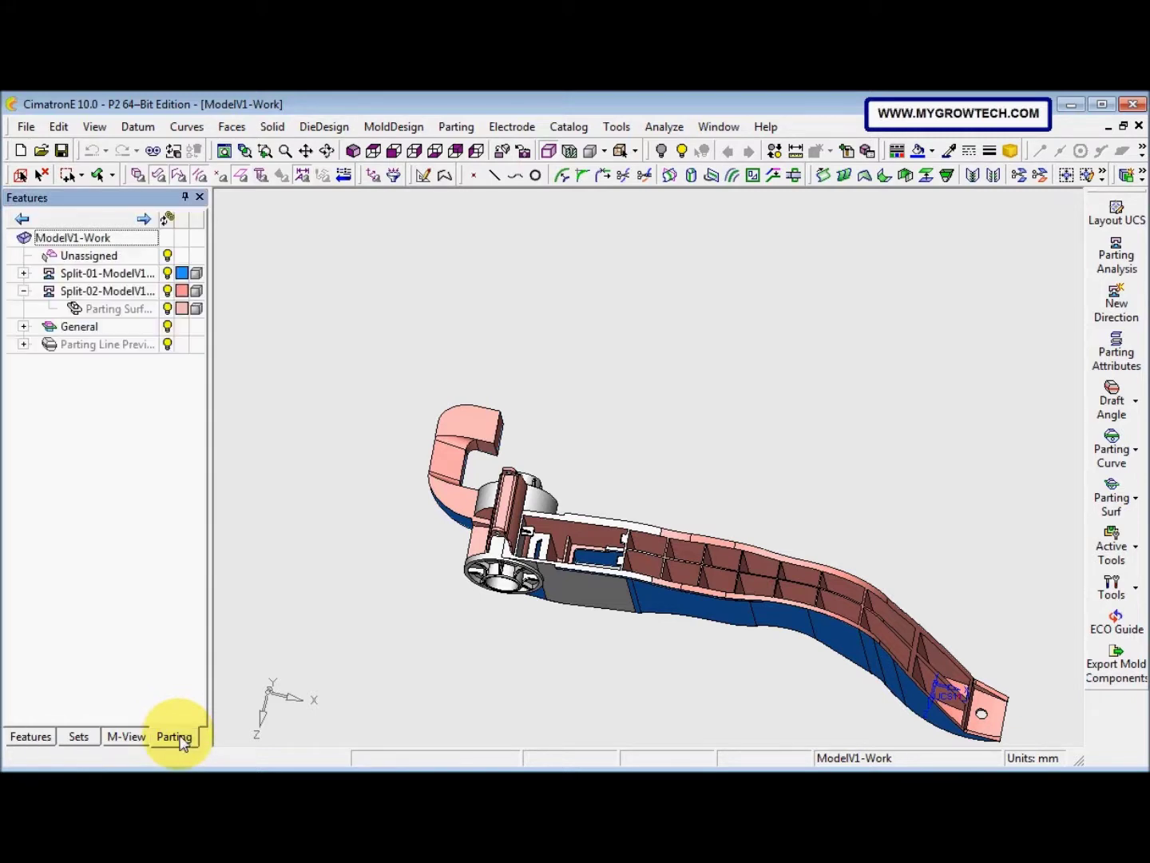
{"action": "left_click", "coordinate": [125, 279]}
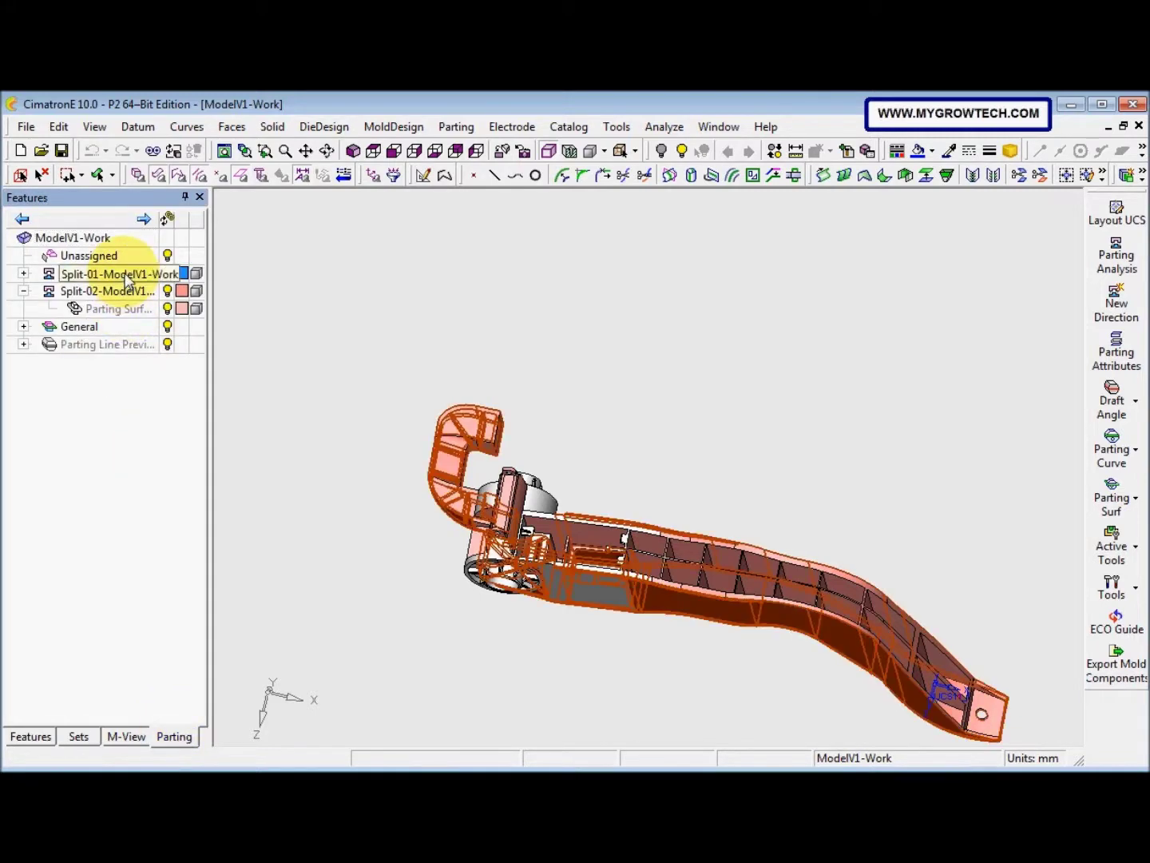
{"action": "right_click", "coordinate": [126, 275]}
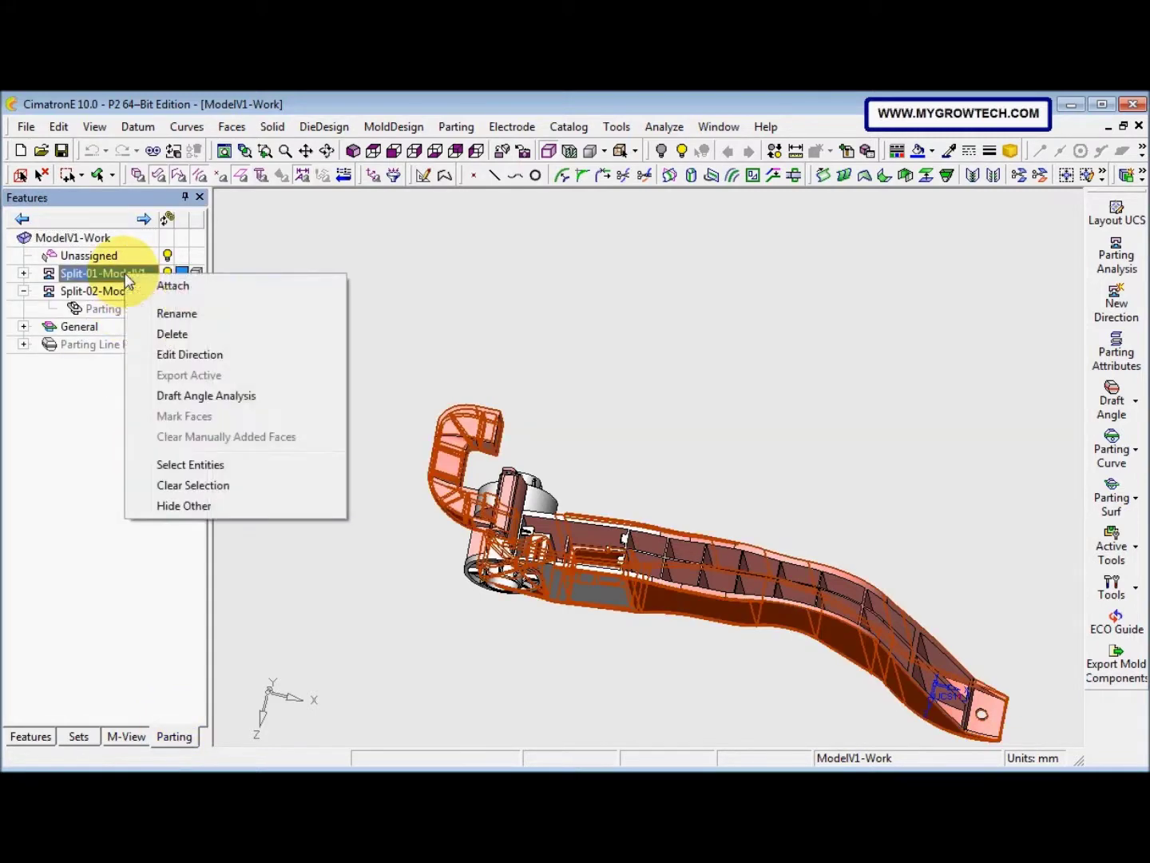
{"action": "left_click", "coordinate": [178, 314]}
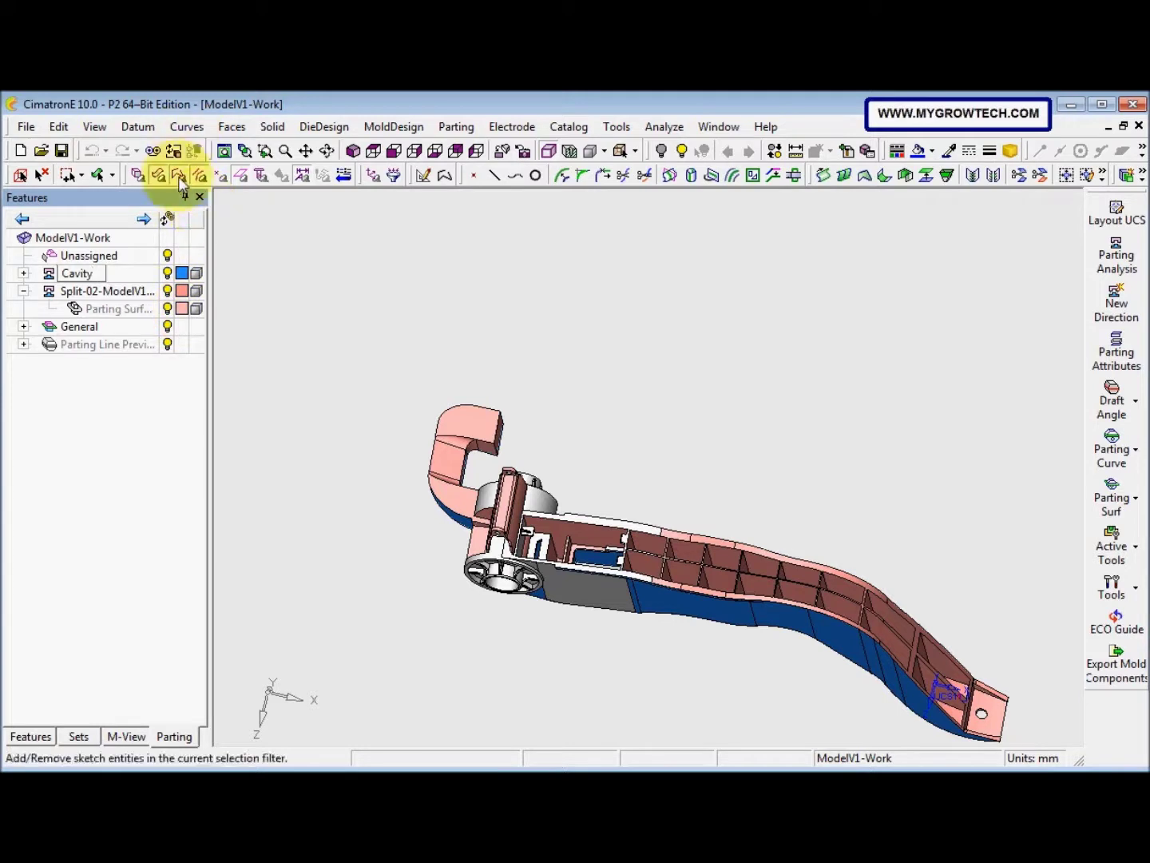
- Rename the second split direction (Split-02) as Core
{"action": "left_click", "coordinate": [136, 293]}
{"action": "right_click", "coordinate": [138, 294]}
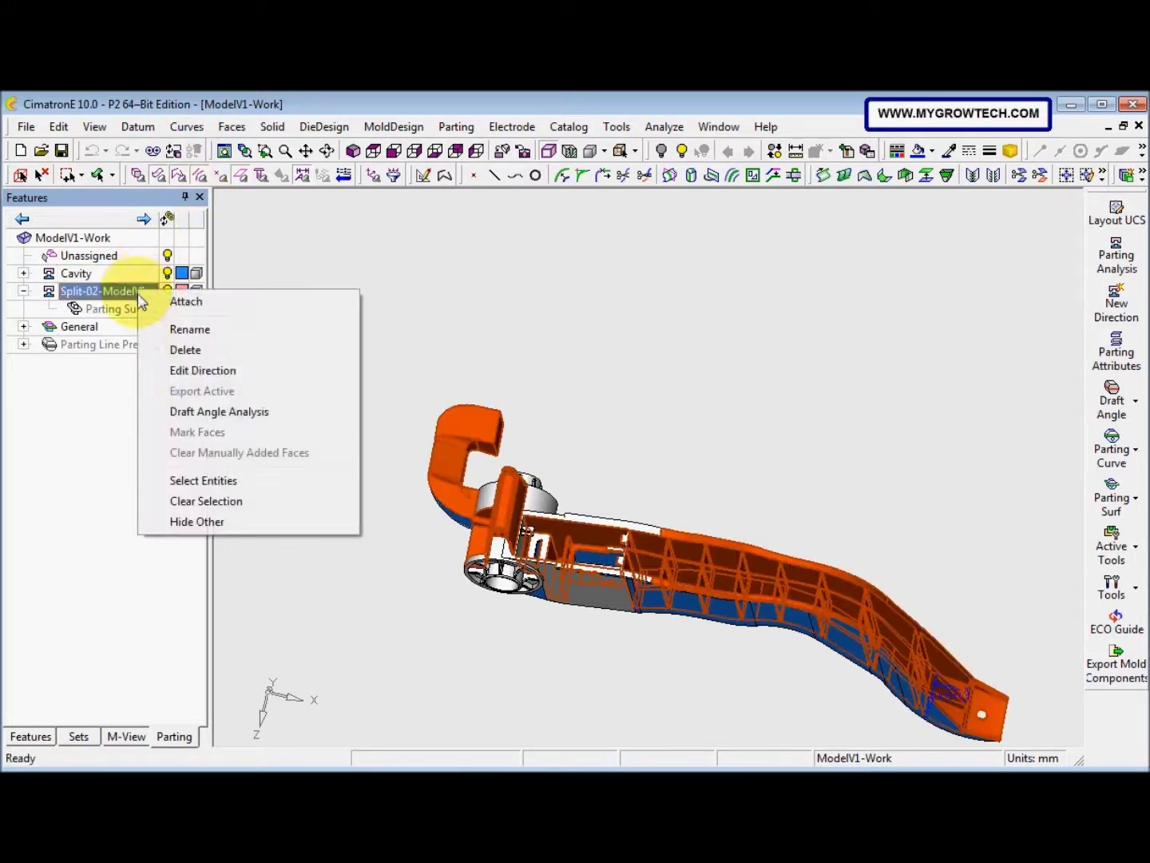
{"action": "left_click", "coordinate": [191, 329]}
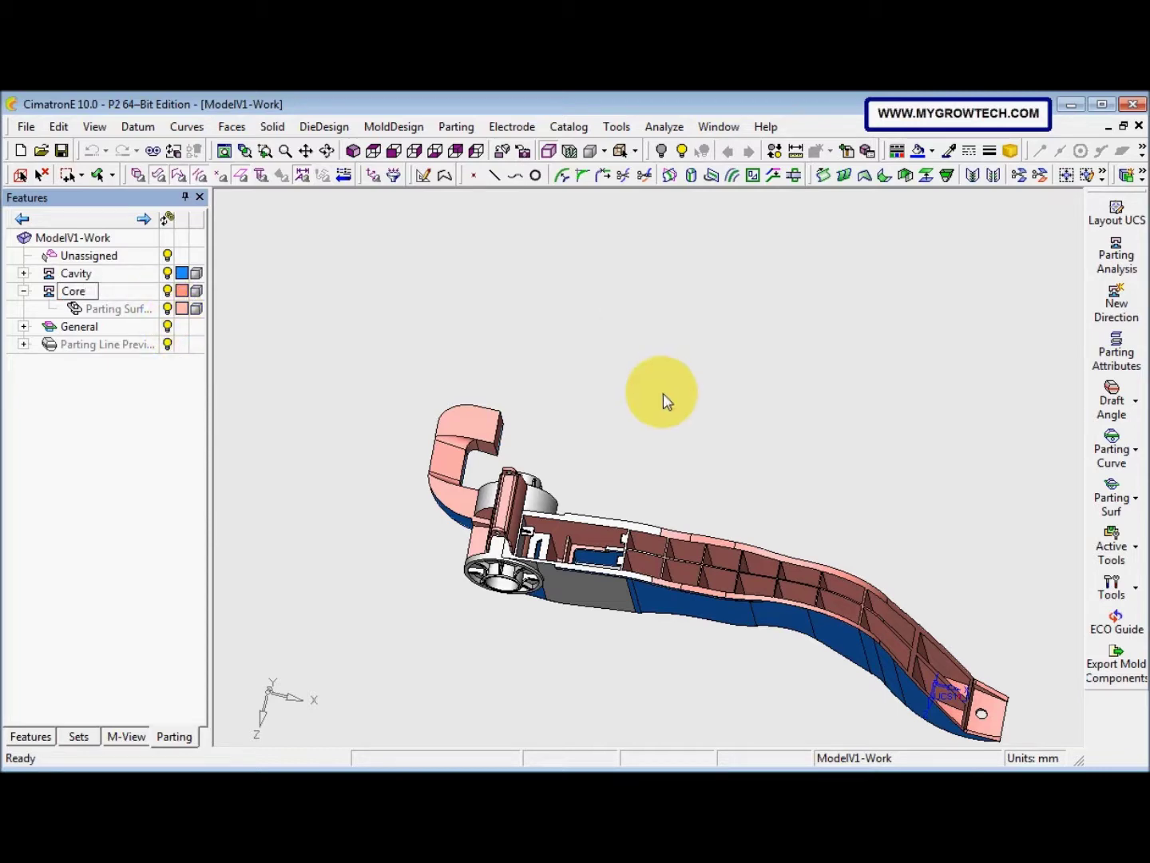
{"action": "left_click", "coordinate": [662, 397]}
- Start a new splitting direction and select the narrow conical ring face at the bore opening on the hub's spoked end
{"action": "middle_click_drag", "start_coordinate": [485, 606], "coordinate": [515, 526]}
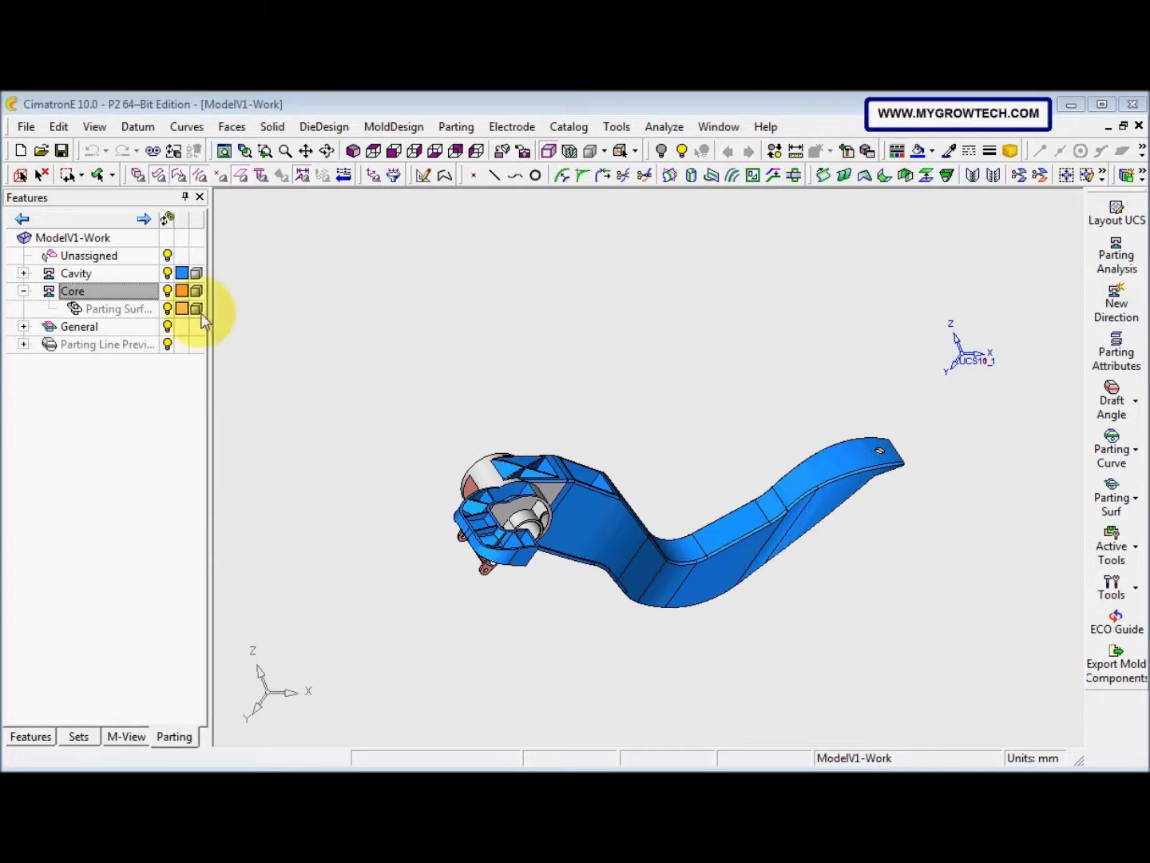
{"action": "left_click", "coordinate": [1102, 317]}
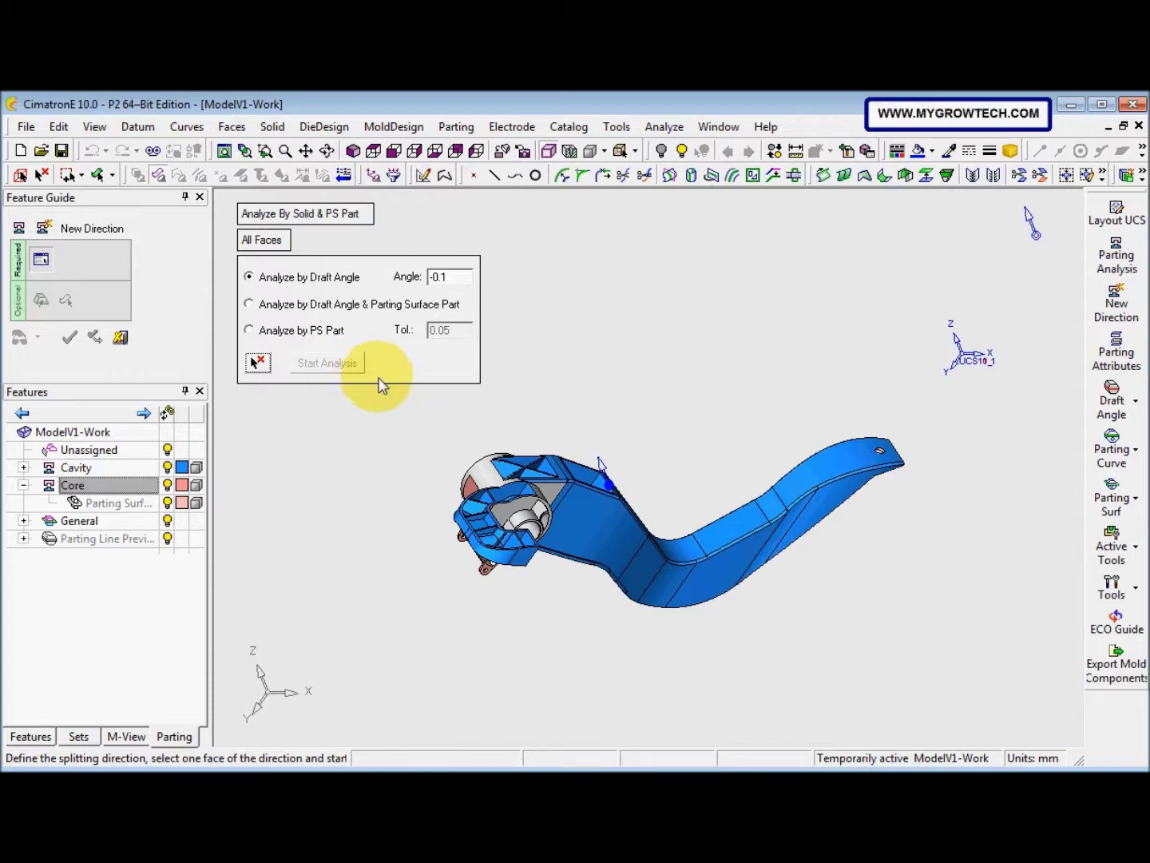
{"action": "middle_click", "coordinate": [409, 471]}
{"action": "middle_click_drag", "start_coordinate": [419, 496], "coordinate": [556, 568]}
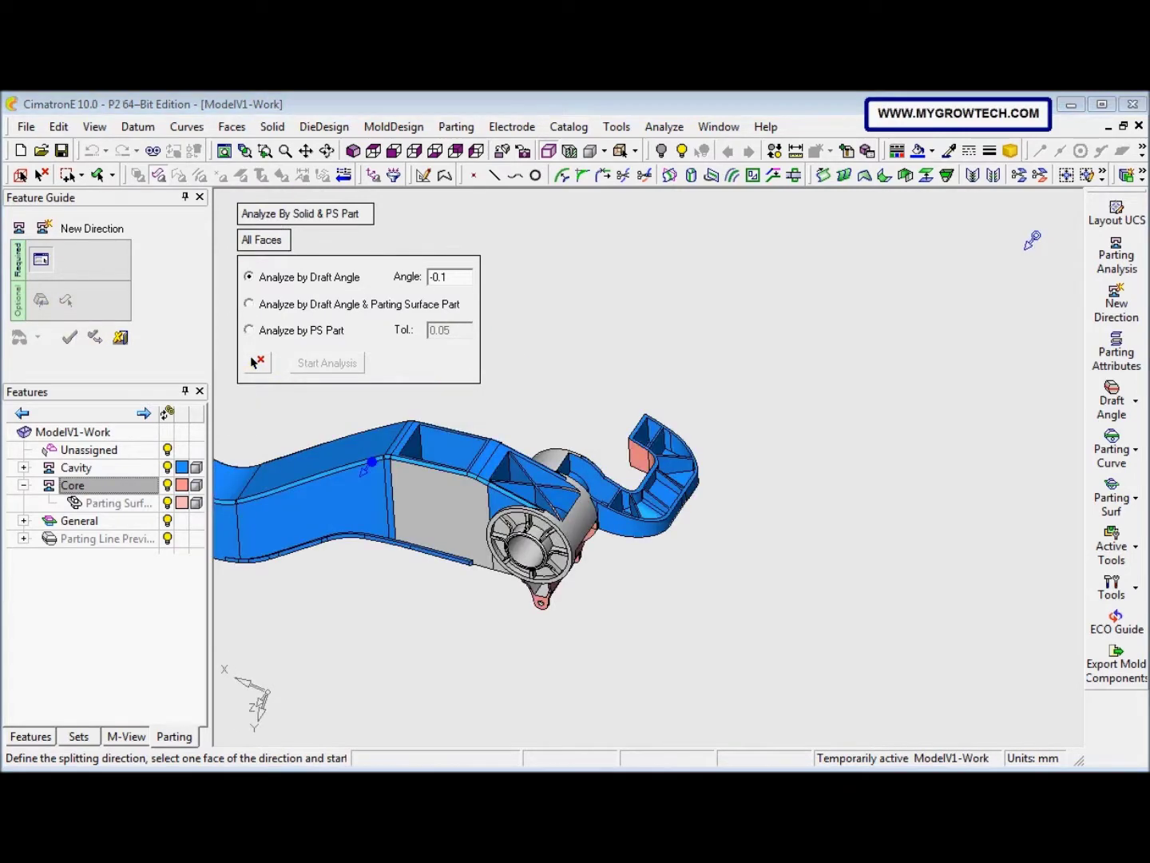
{"action": "left_click", "coordinate": [557, 422]}
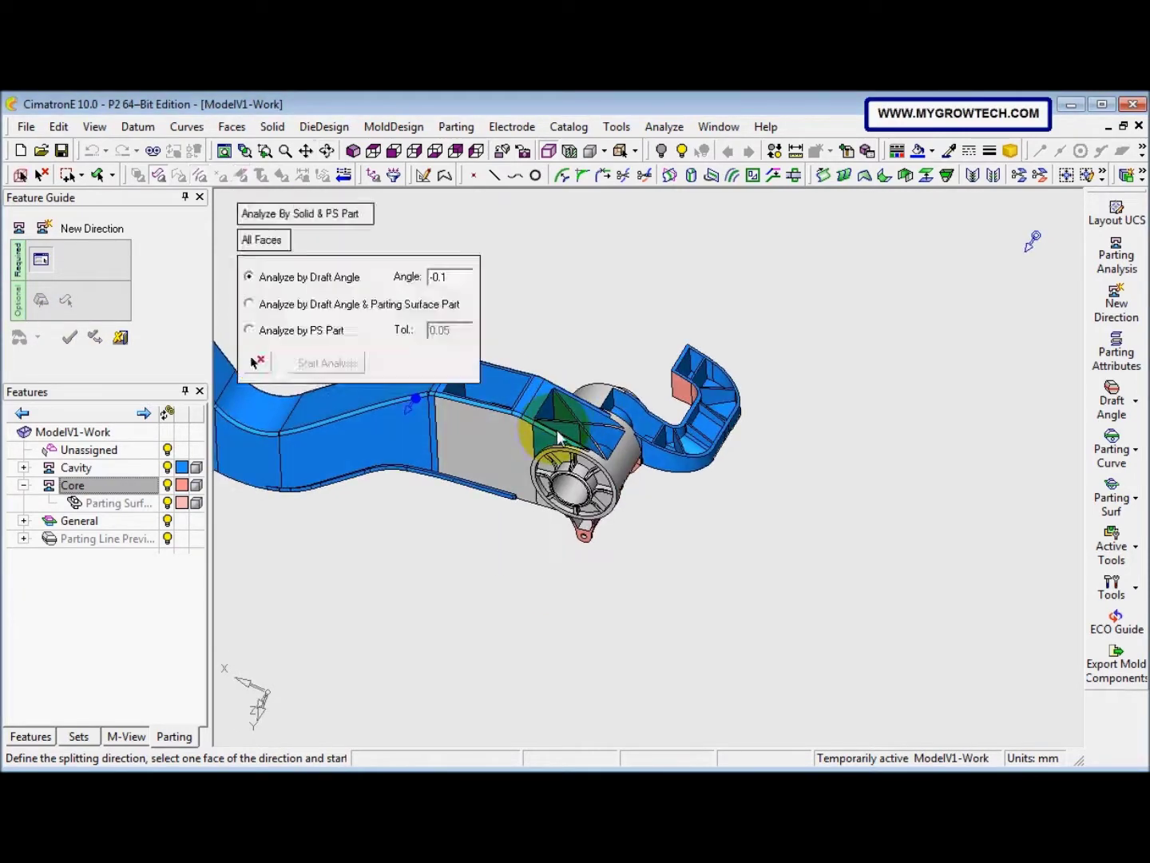
{"action": "left_click", "coordinate": [486, 480]}
{"action": "left_click", "coordinate": [549, 516]}
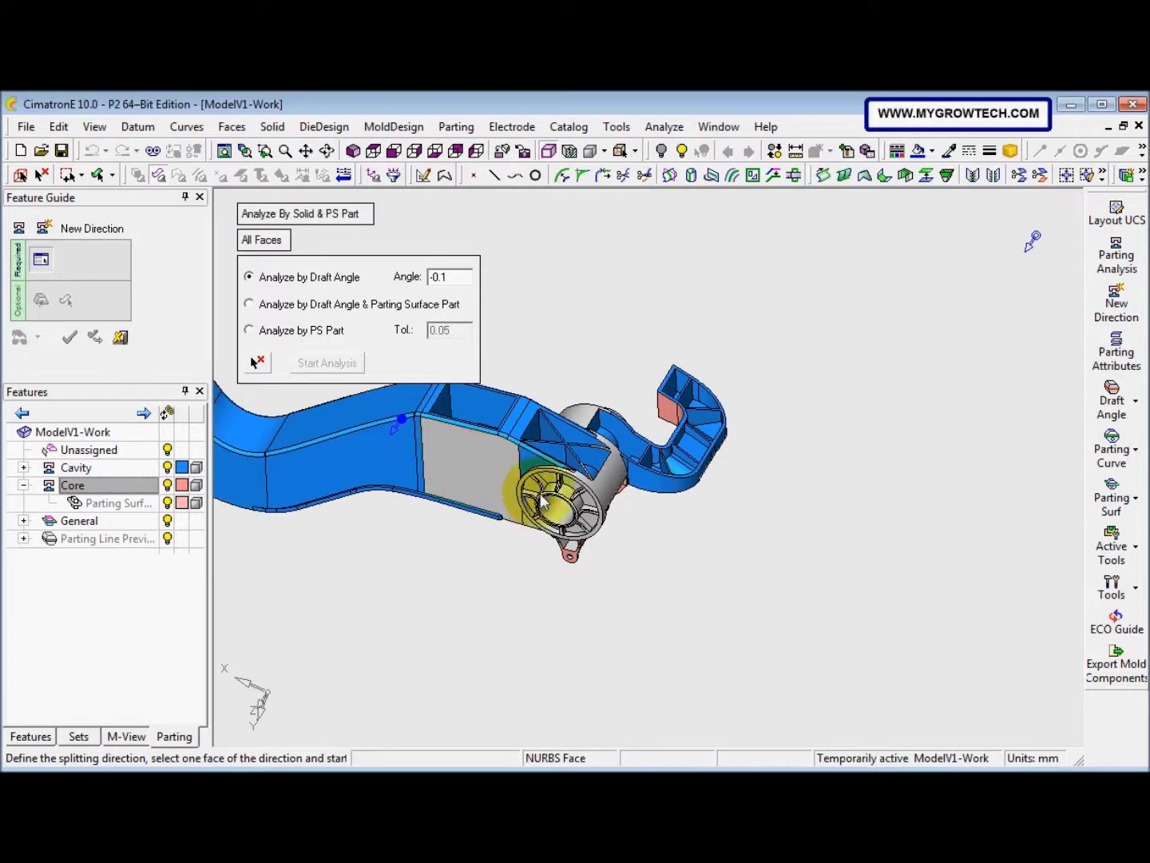
{"action": "left_click", "coordinate": [554, 528]}
{"action": "middle_click_drag", "start_coordinate": [543, 544], "coordinate": [570, 442]}
{"action": "left_click", "coordinate": [554, 502]}
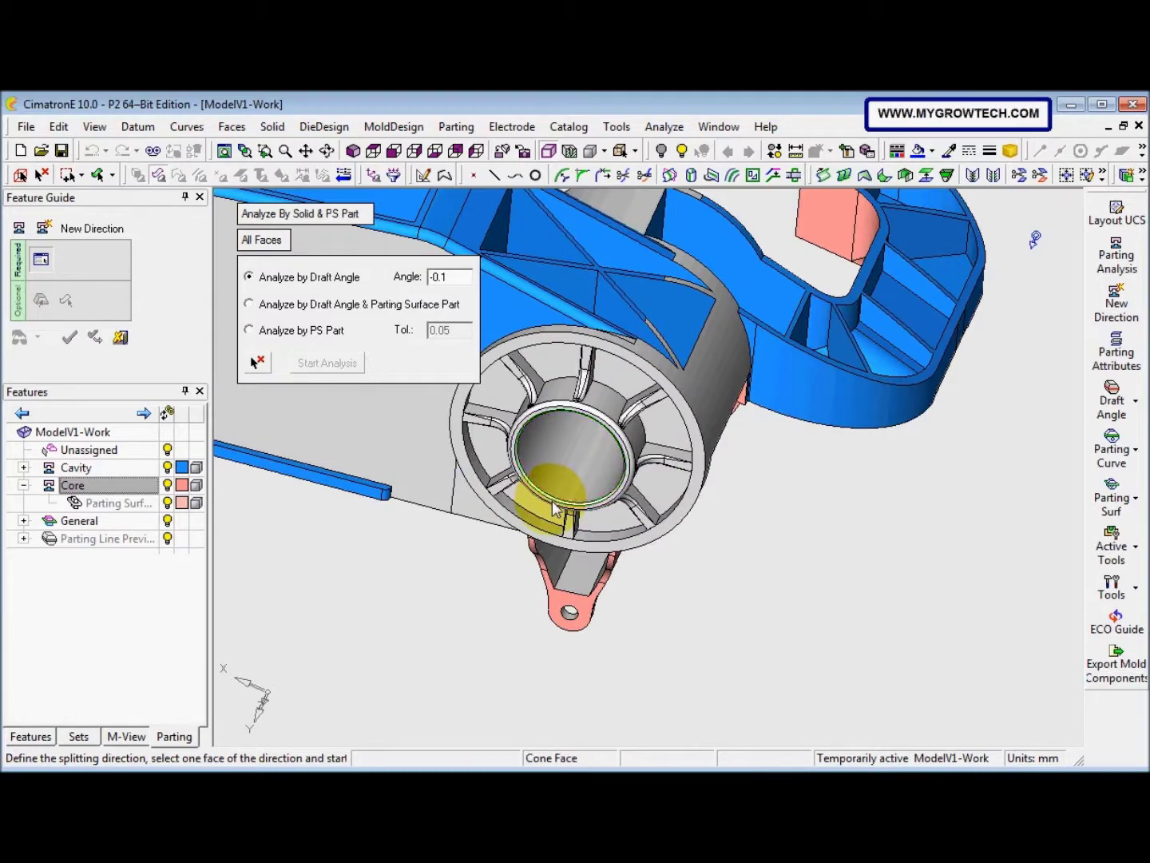
{"action": "left_click", "coordinate": [286, 452]}
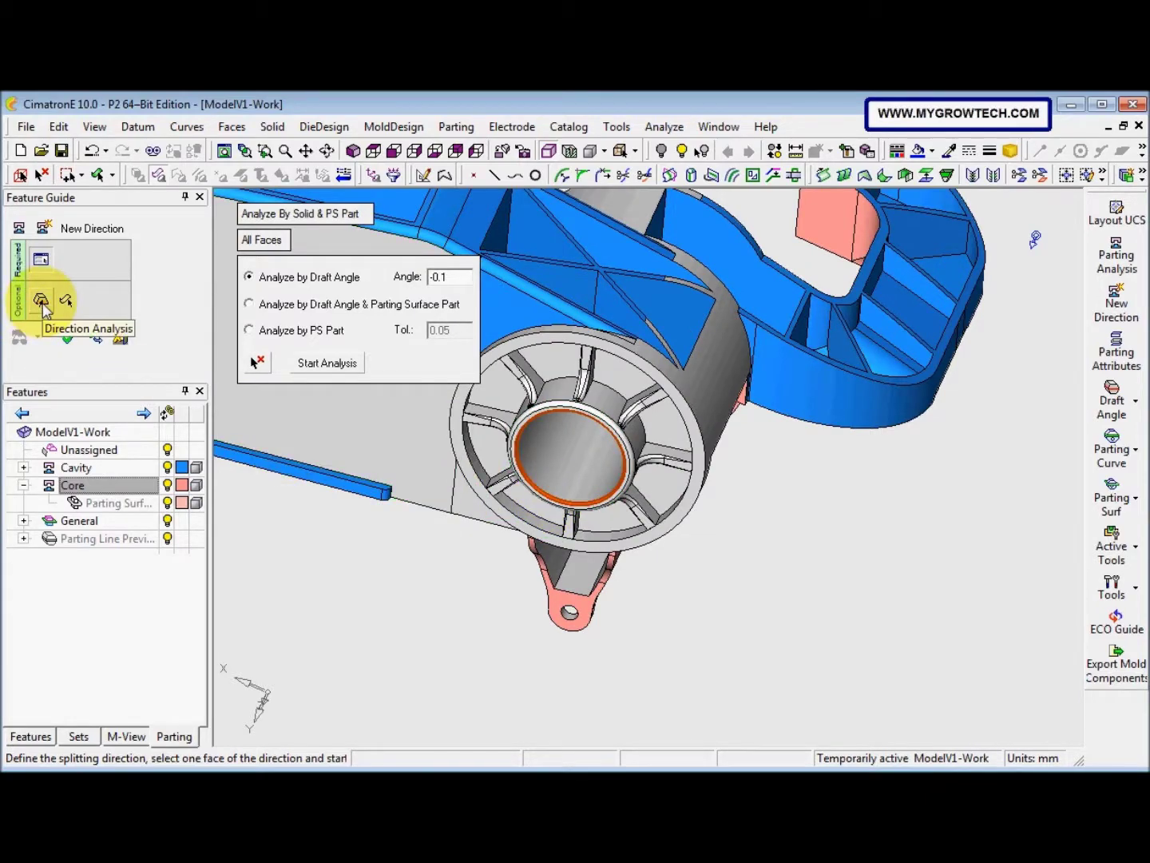
- Set the new opening direction normal to the flat outer rim face on the hub's spoked end
{"action": "left_click", "coordinate": [327, 363]}
{"action": "left_click", "coordinate": [44, 307]}
{"action": "middle_click_drag", "start_coordinate": [477, 435], "coordinate": [363, 495]}
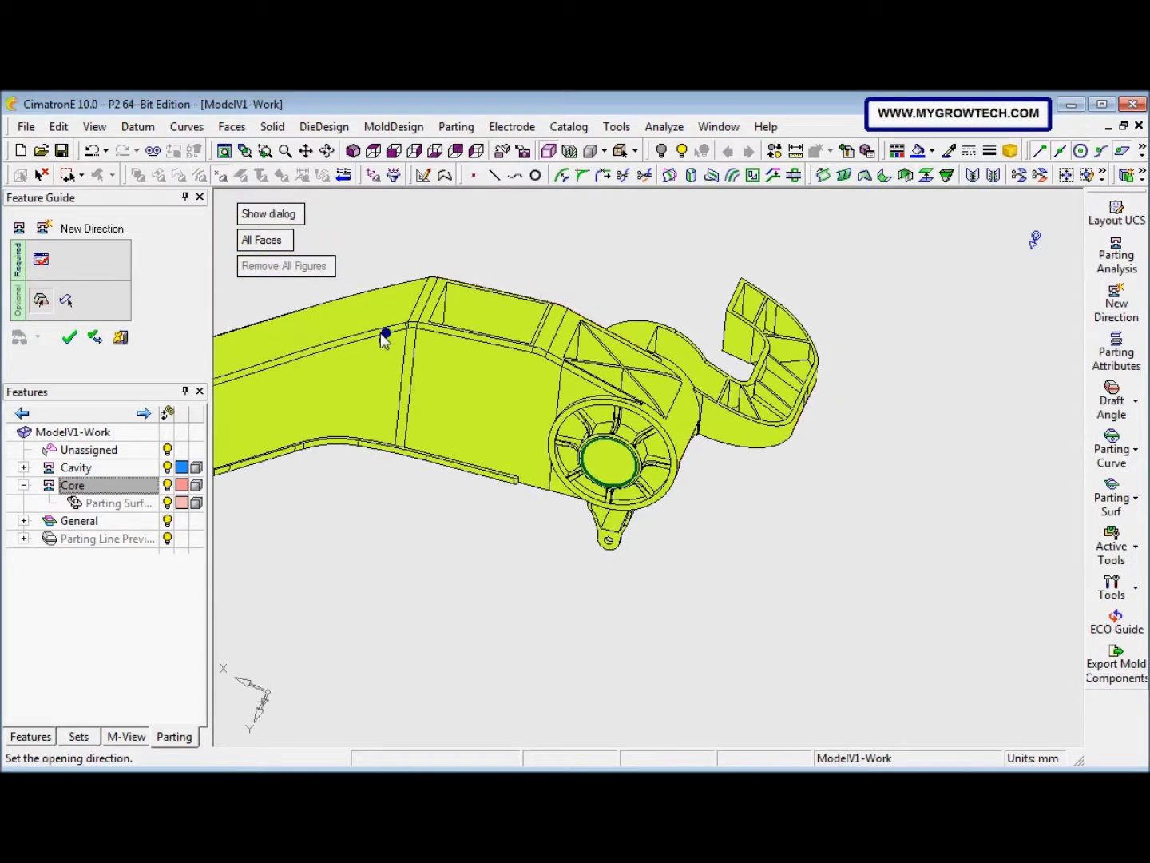
{"action": "right_click", "coordinate": [383, 333]}
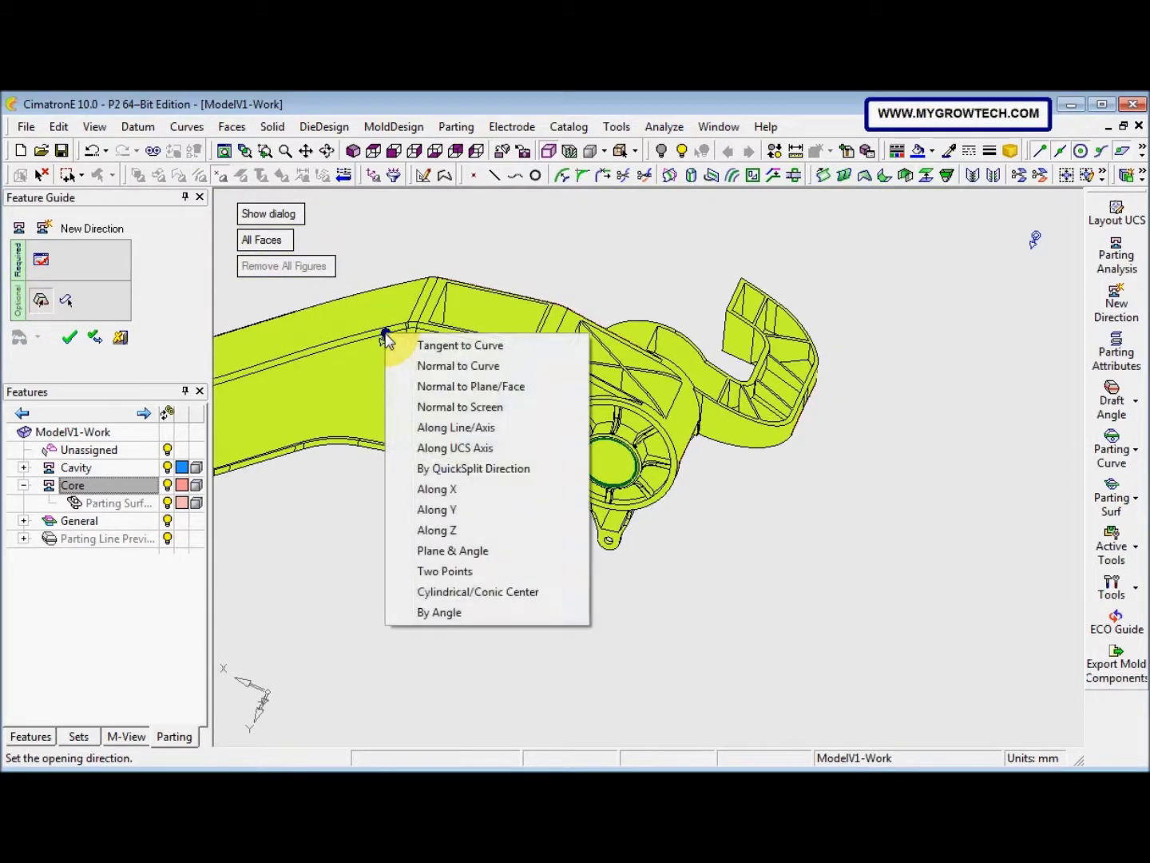
{"action": "left_click", "coordinate": [470, 387]}
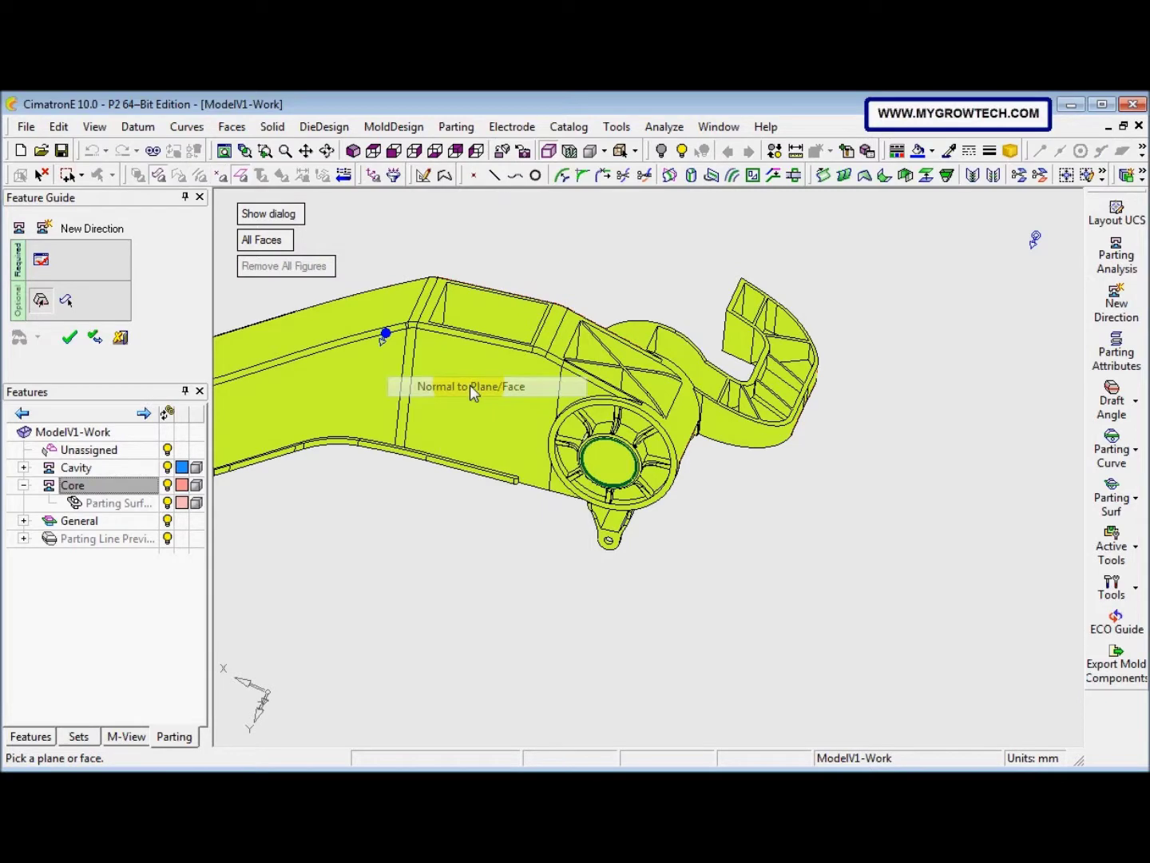
{"action": "middle_click_drag", "start_coordinate": [471, 390], "coordinate": [508, 536]}
{"action": "scroll", "coordinate": [623, 345], "scroll_direction": "up", "scroll_amount": 3}
{"action": "scroll", "coordinate": [622, 345], "scroll_direction": "up", "scroll_amount": 4}
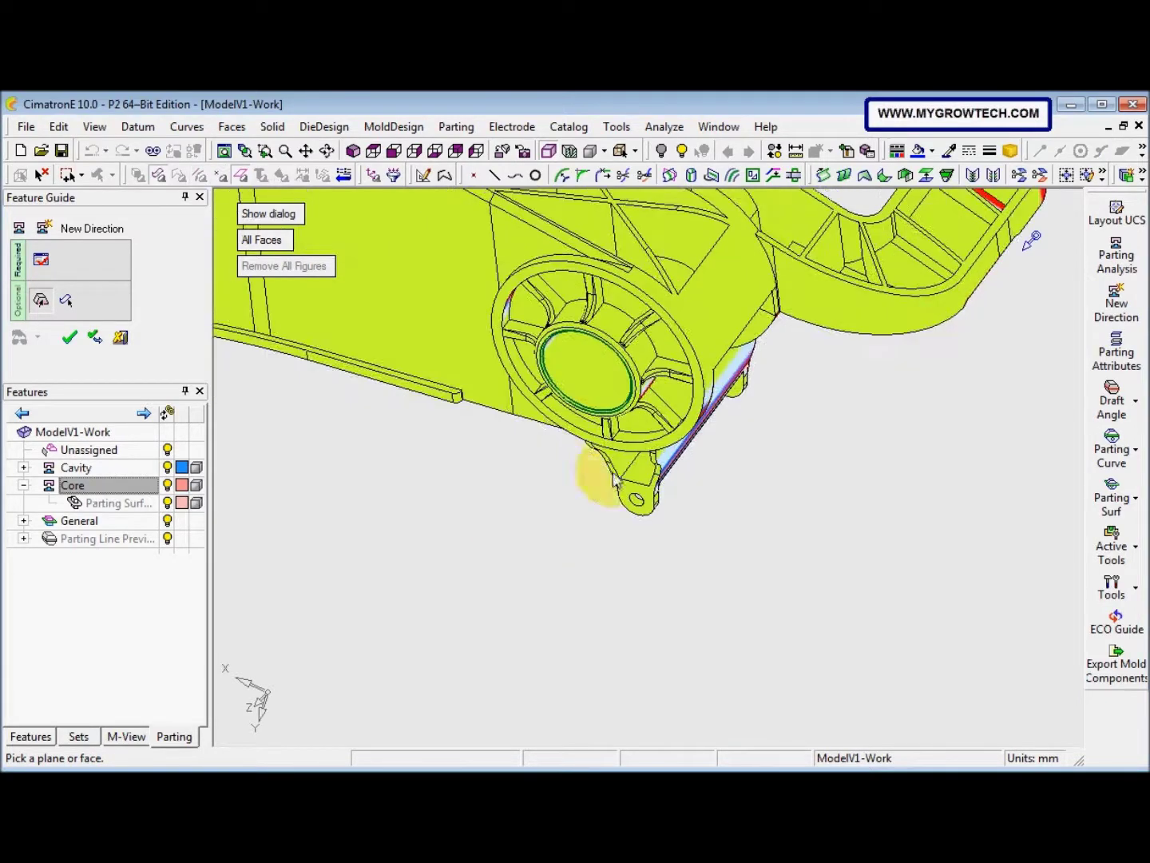
{"action": "scroll", "coordinate": [589, 445], "scroll_direction": "up", "scroll_amount": 2}
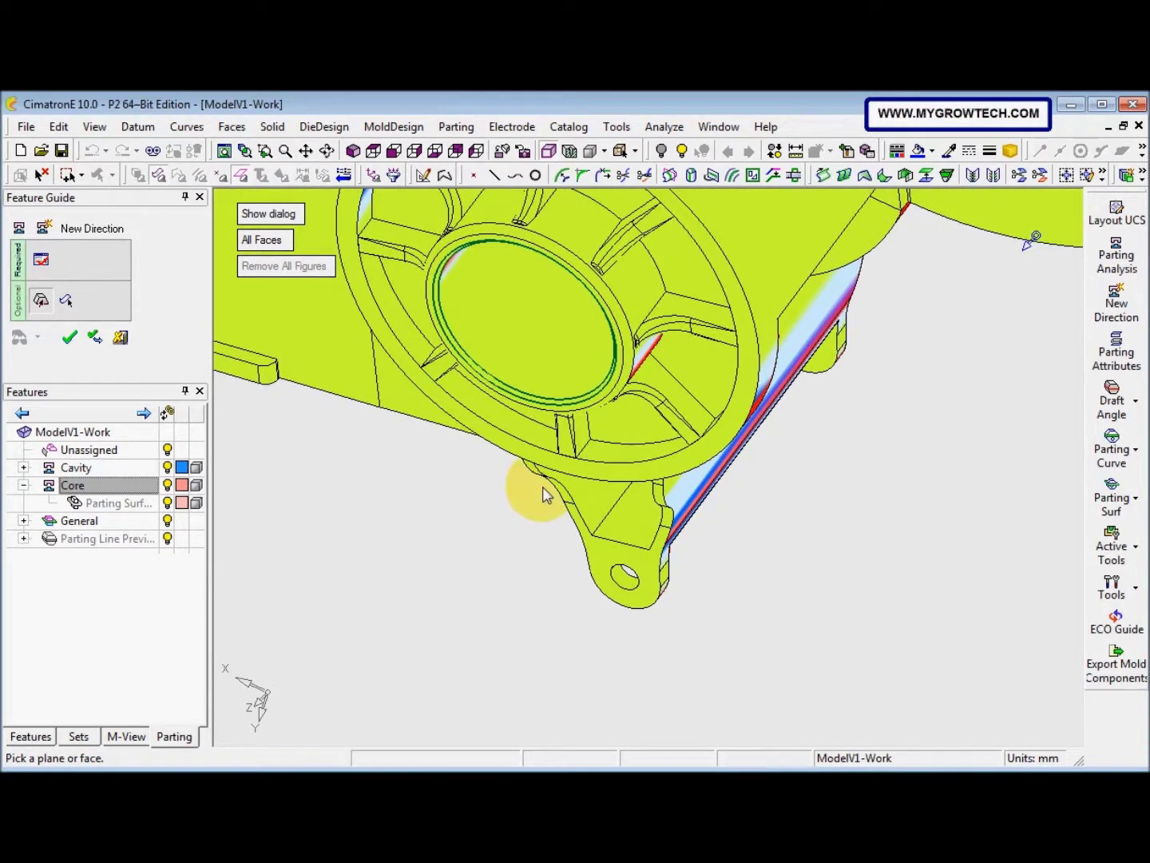
{"action": "left_click", "coordinate": [562, 417]}
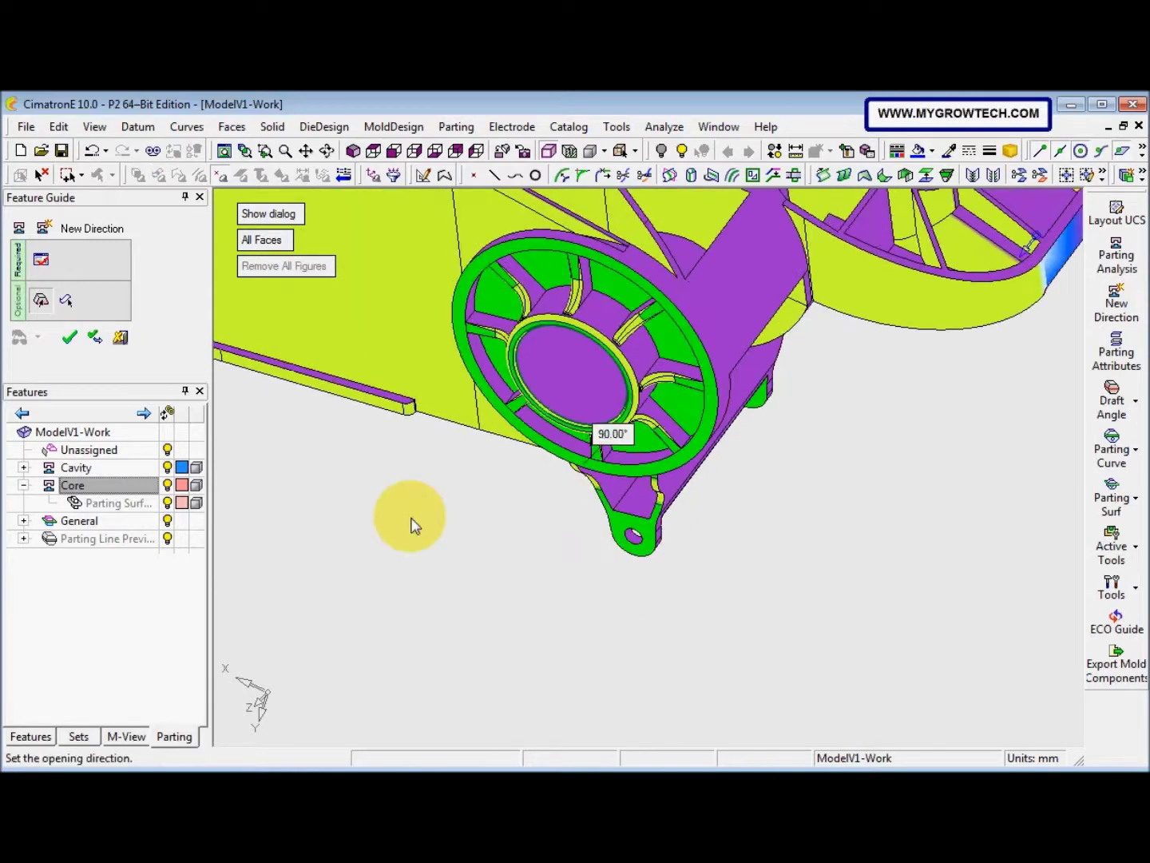
- Run the draft angle analysis from the hub's ring face and apply the third splitting direction
{"action": "left_click", "coordinate": [45, 269]}
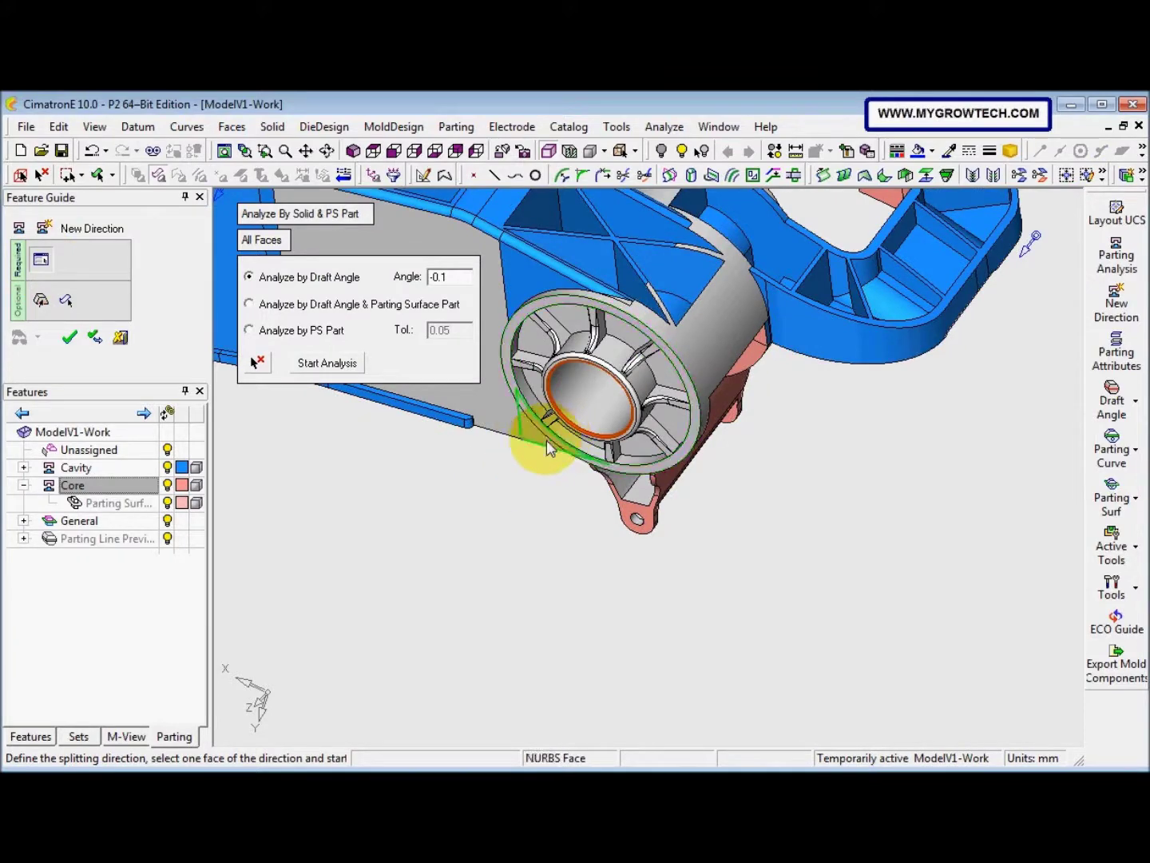
{"action": "left_click", "coordinate": [326, 365]}
{"action": "middle_click_drag", "start_coordinate": [489, 450], "coordinate": [502, 509]}
{"action": "right_click", "coordinate": [502, 507]}
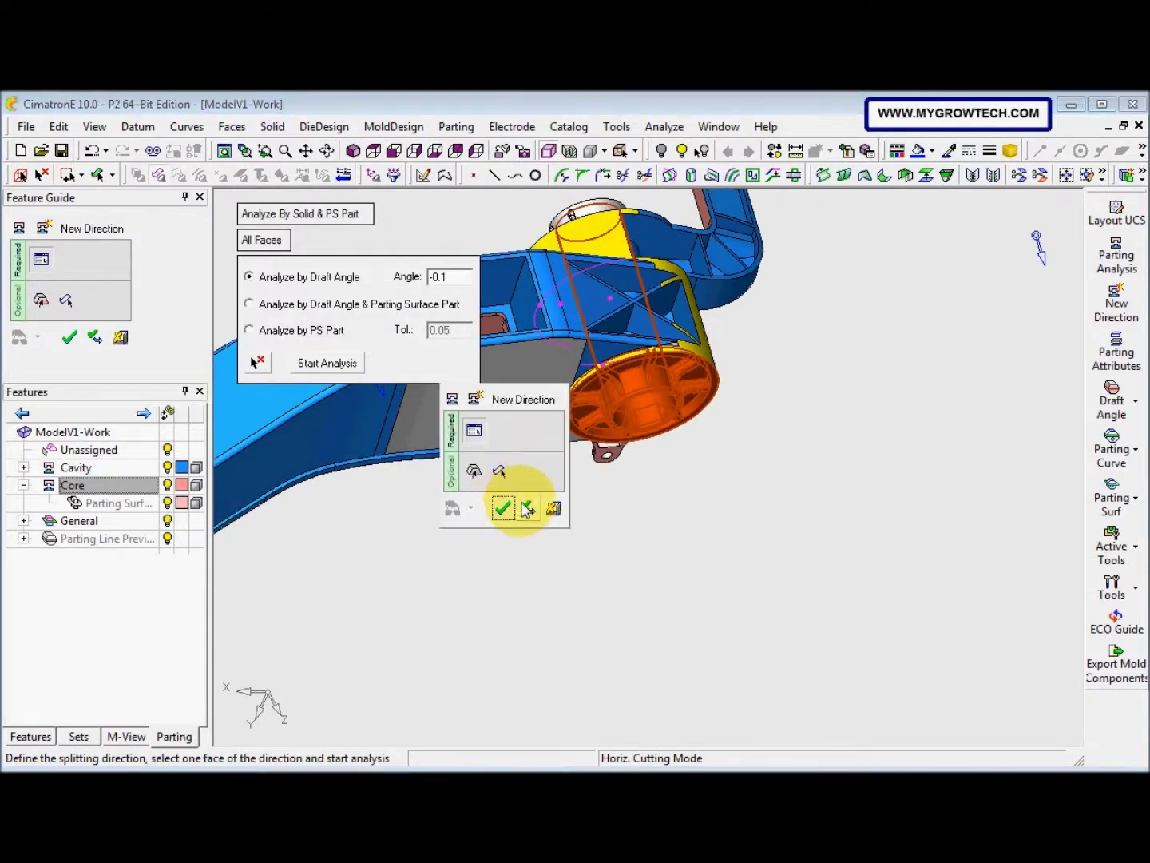
{"action": "left_click", "coordinate": [528, 507]}
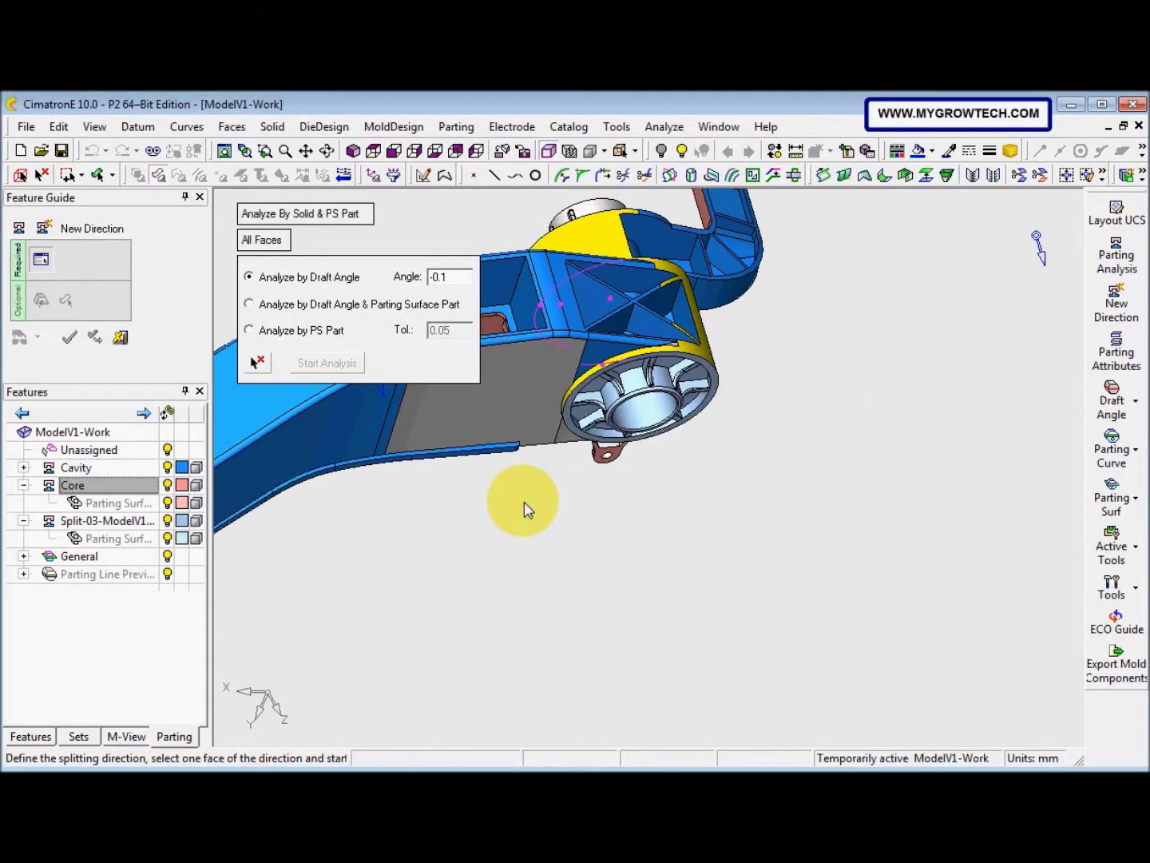
- Reverse the new splitting direction and select the ring face around the bore on the hub's hook-side end
{"action": "middle_click_drag", "start_coordinate": [595, 503], "coordinate": [414, 593]}
{"action": "middle_click_drag", "start_coordinate": [440, 519], "coordinate": [467, 464]}
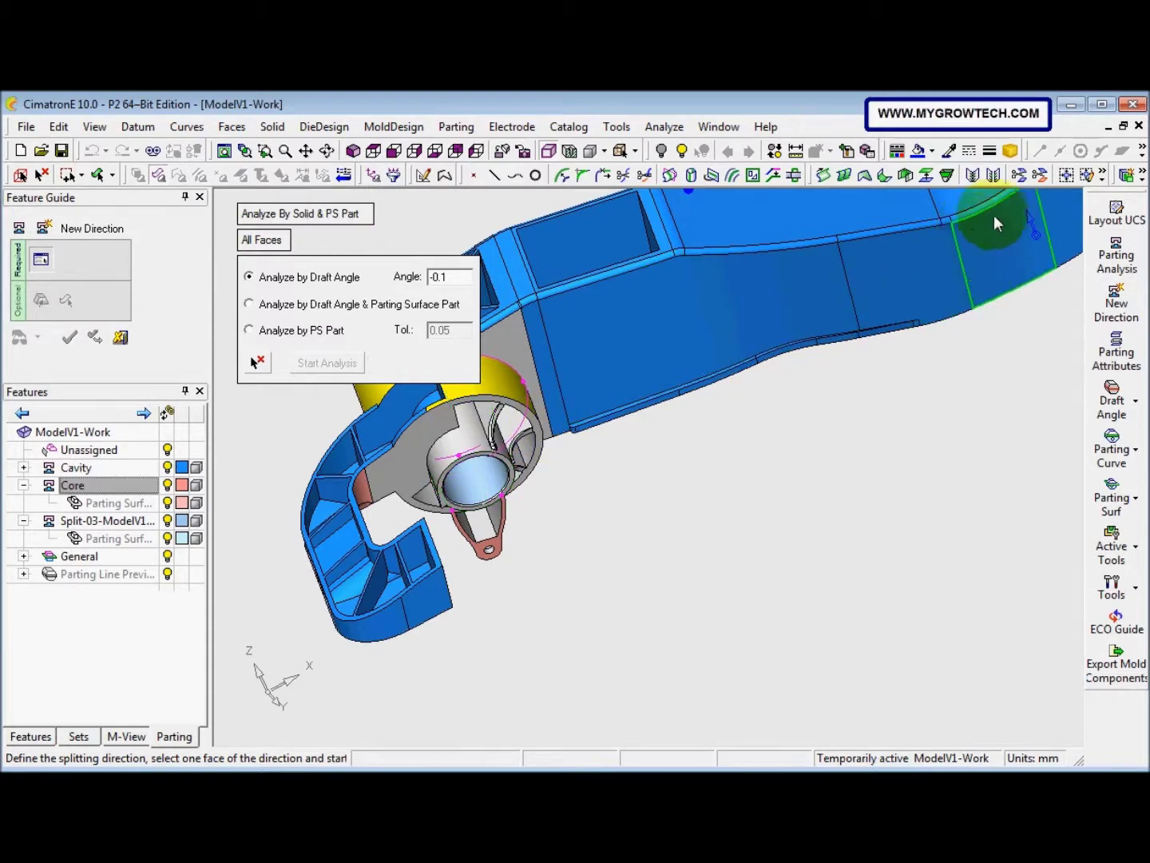
{"action": "left_click", "coordinate": [1026, 210]}
{"action": "middle_click_drag", "start_coordinate": [984, 268], "coordinate": [591, 399]}
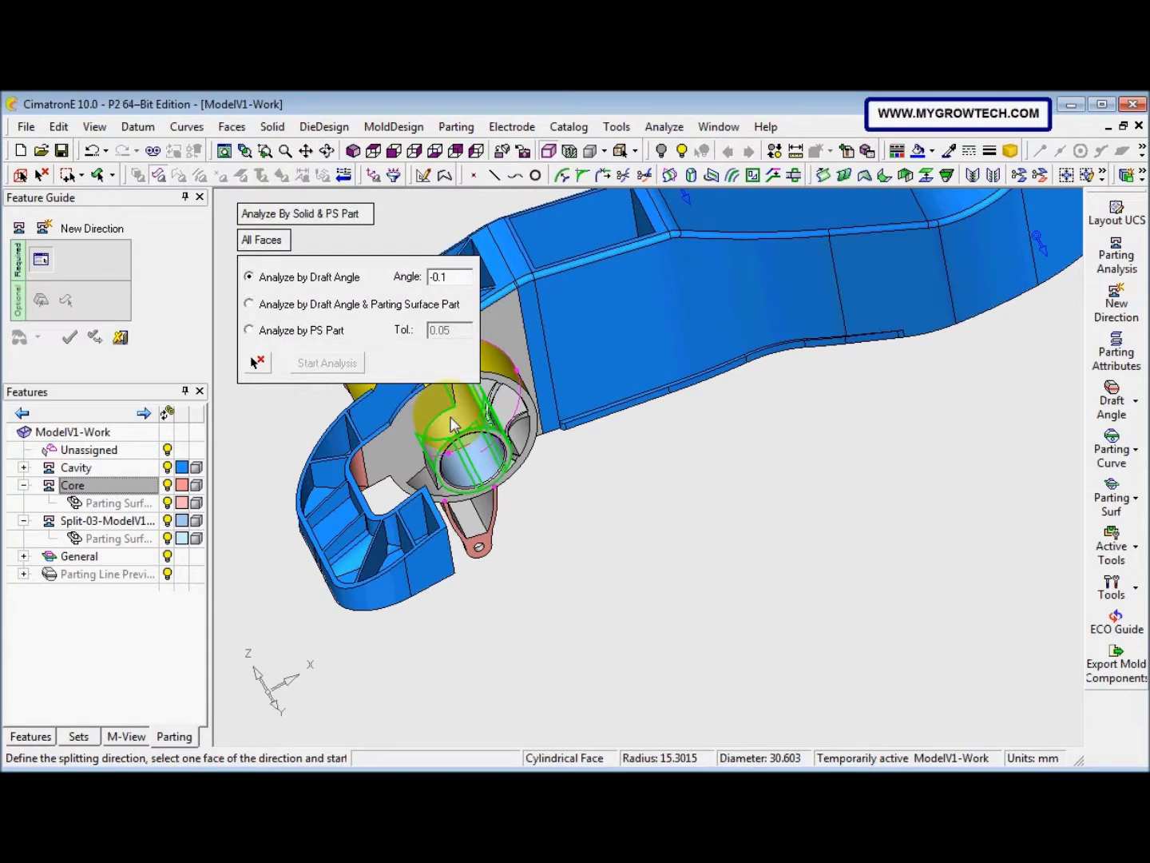
{"action": "left_click", "coordinate": [499, 438]}
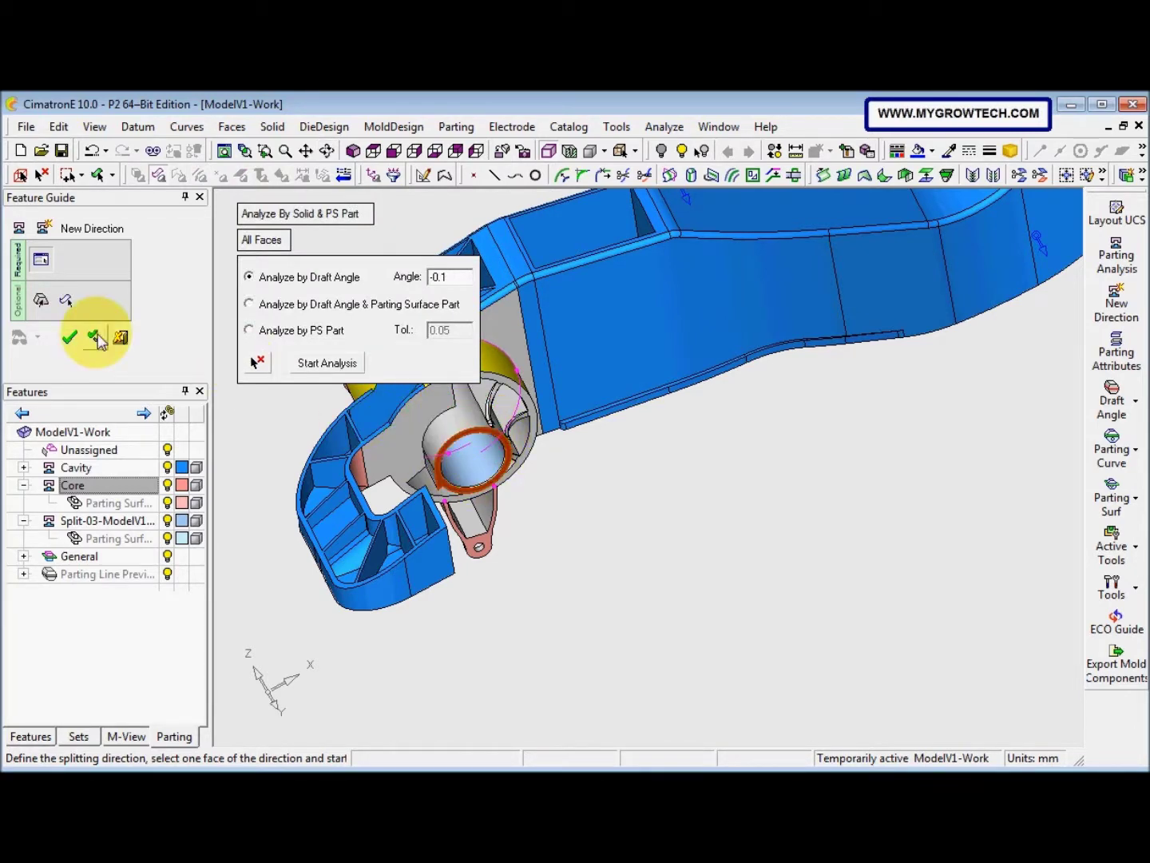
- Preview the direction analysis for the selected ring face only and confirm the fourth splitting direction
{"action": "left_click", "coordinate": [53, 303]}
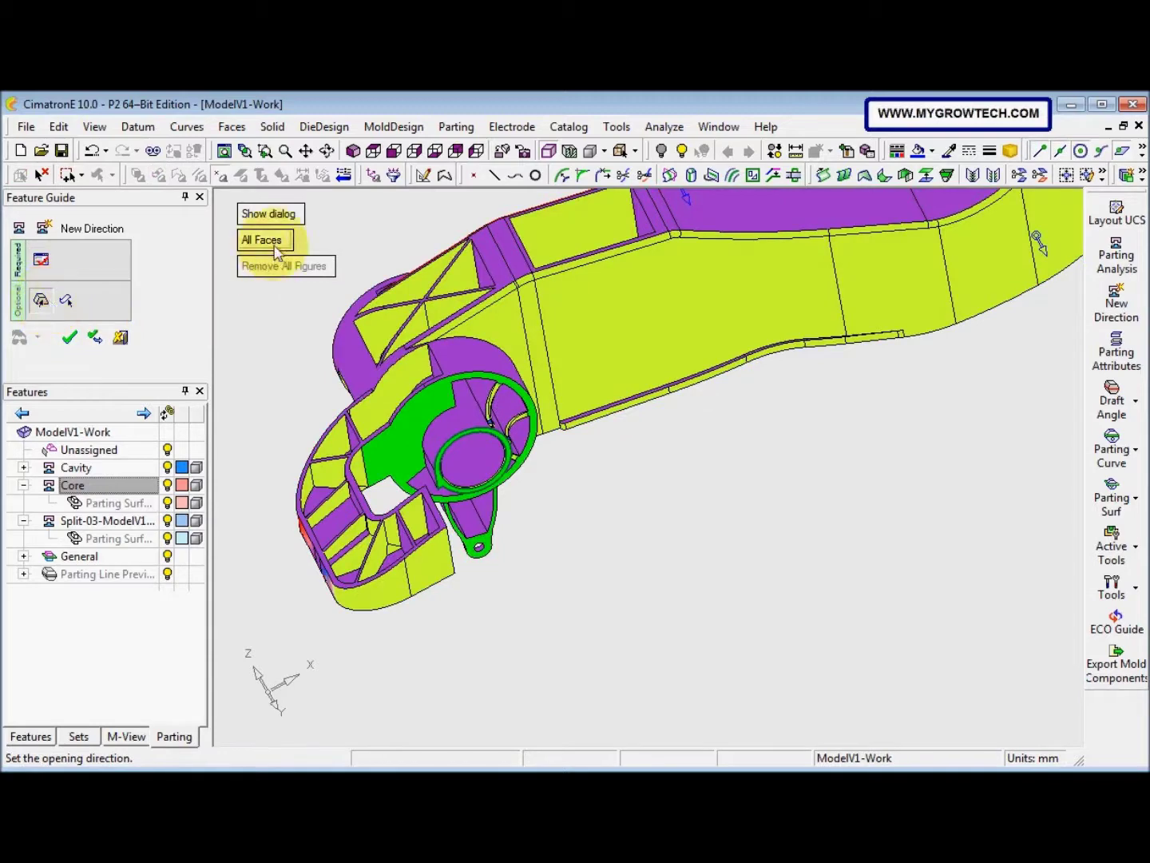
{"action": "left_click", "coordinate": [270, 243]}
{"action": "middle_click_drag", "start_coordinate": [347, 370], "coordinate": [339, 376]}
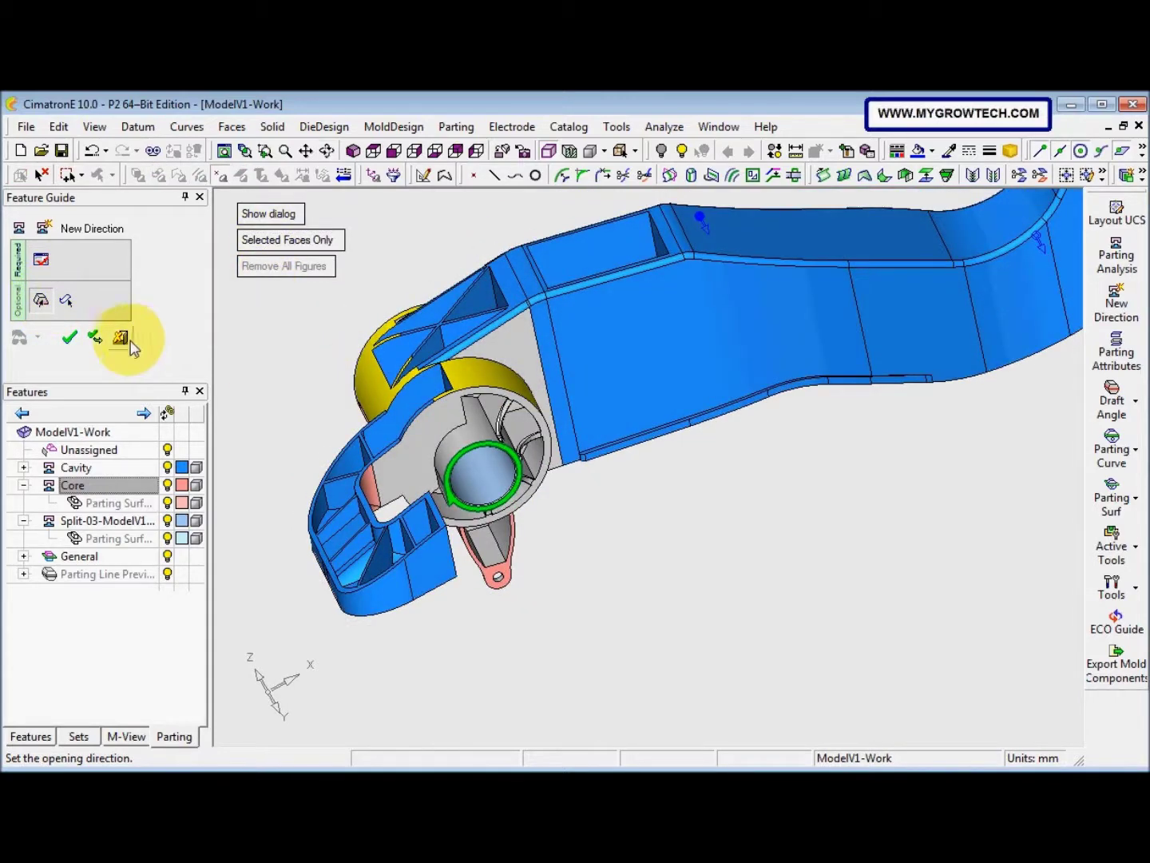
{"action": "left_click", "coordinate": [69, 339]}
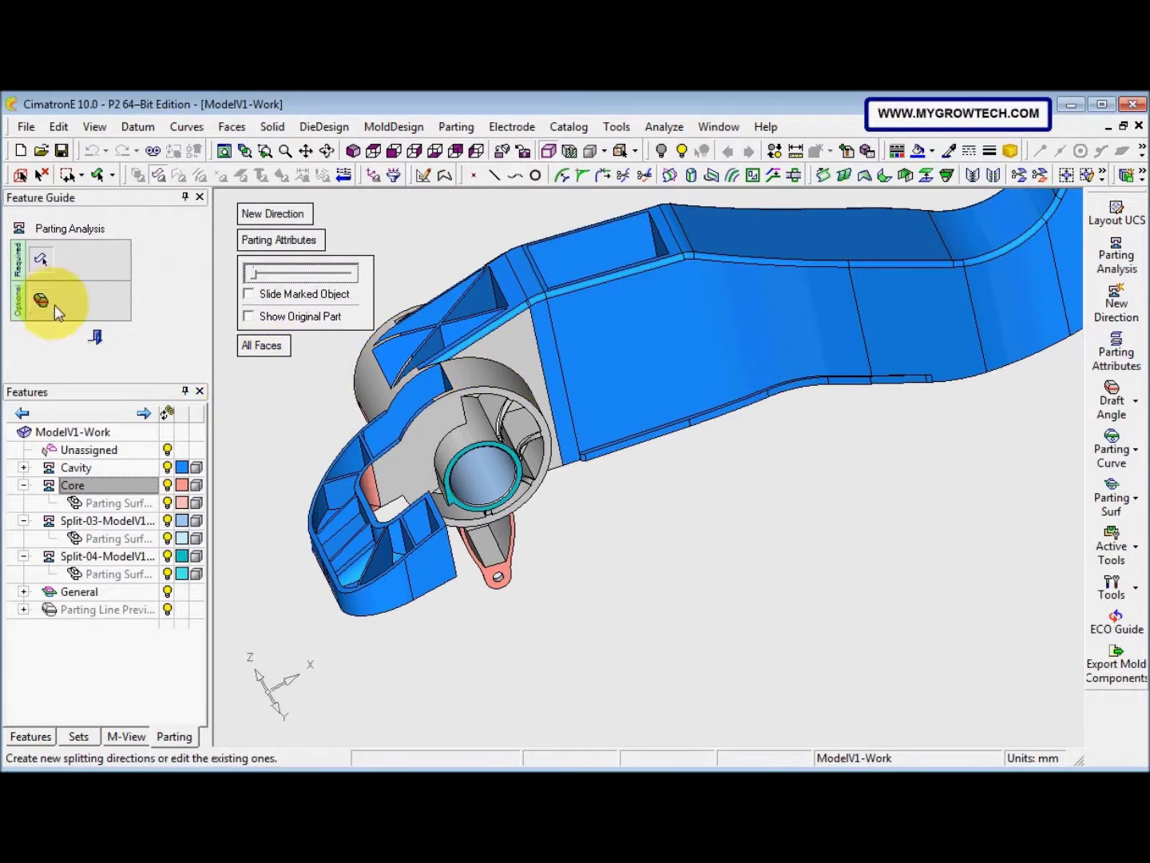
- Close the parting analysis, reopen the fourth splitting direction (Split-04) for editing, and run its draft angle analysis
{"action": "left_click", "coordinate": [97, 338]}
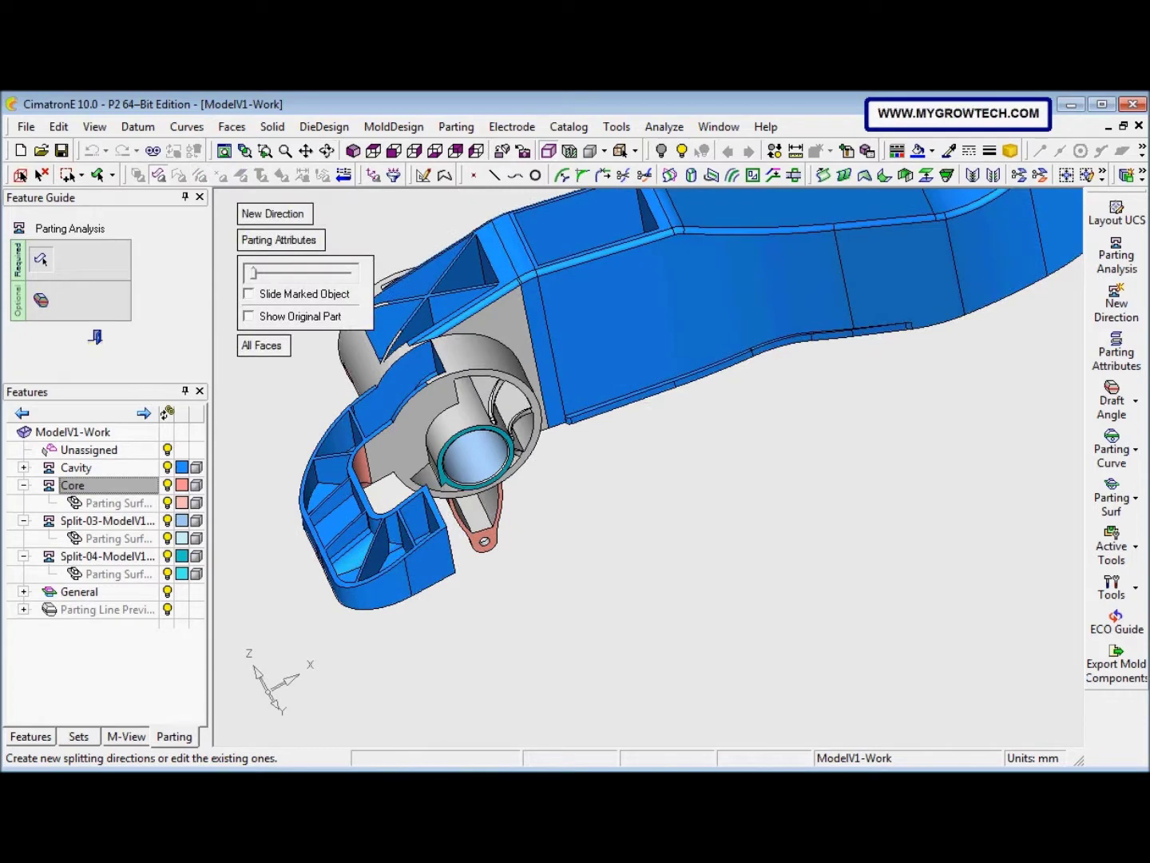
{"action": "right_click", "coordinate": [118, 558]}
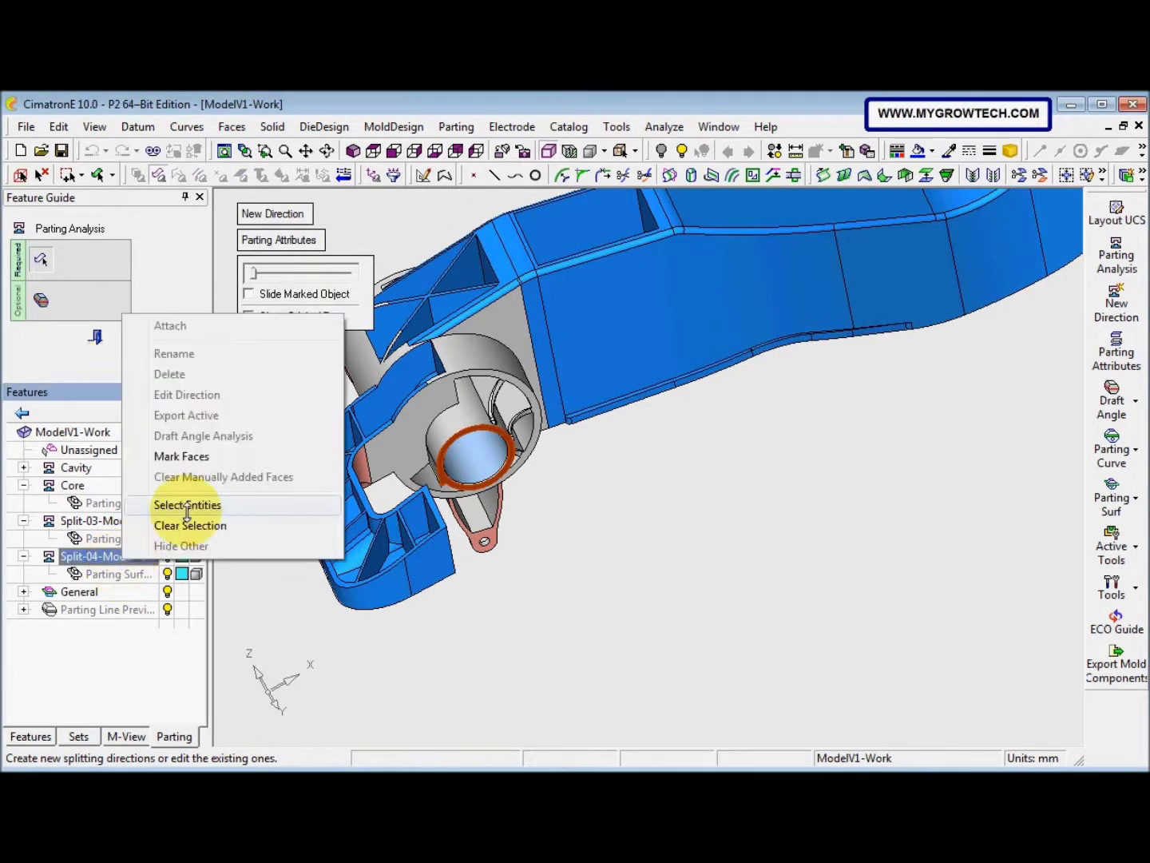
{"action": "key", "text": "Escape"}
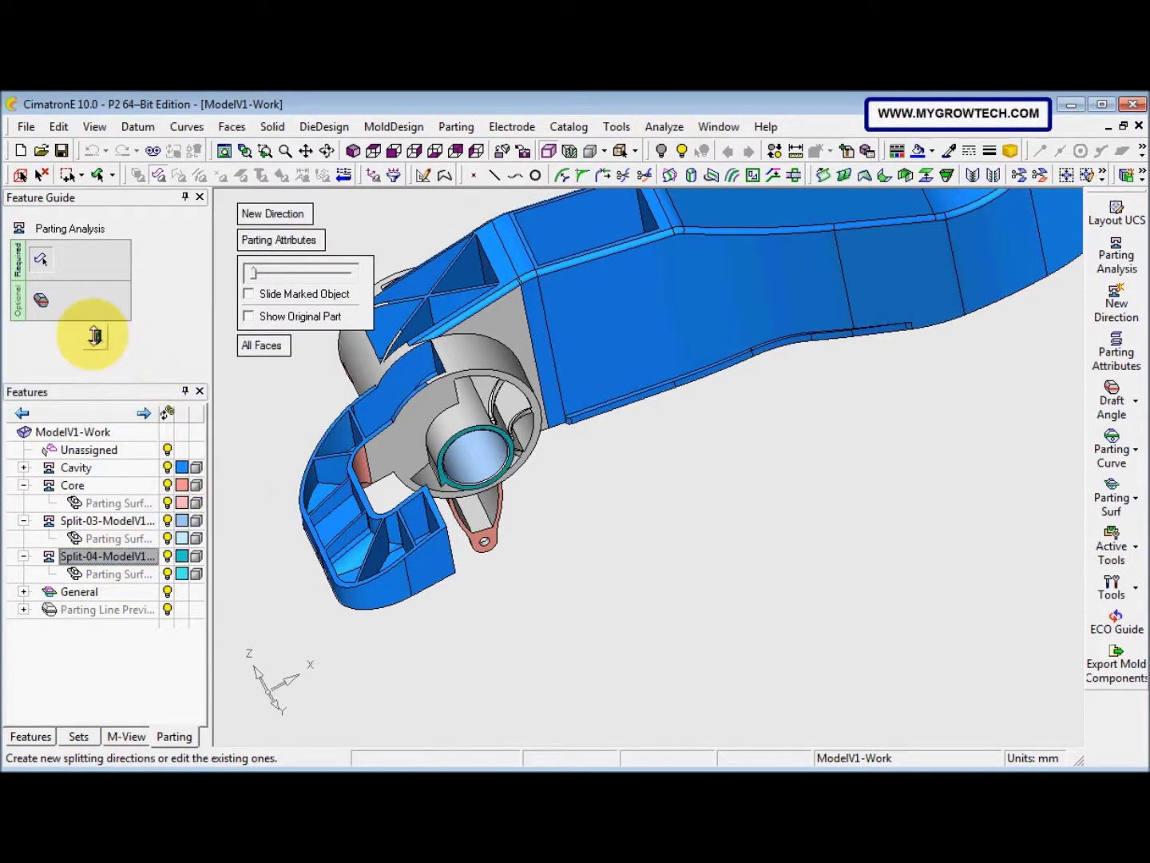
{"action": "left_click", "coordinate": [96, 337]}
{"action": "right_click", "coordinate": [106, 362]}
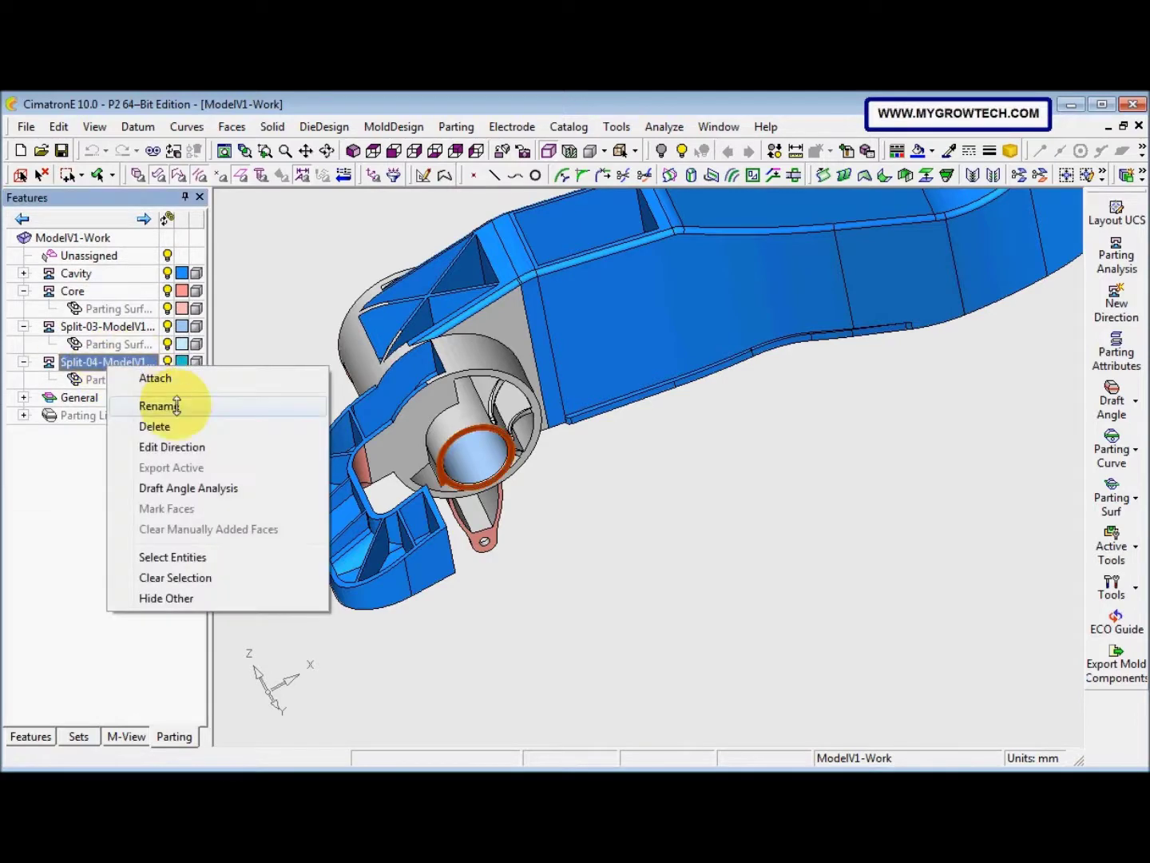
{"action": "left_click", "coordinate": [188, 445]}
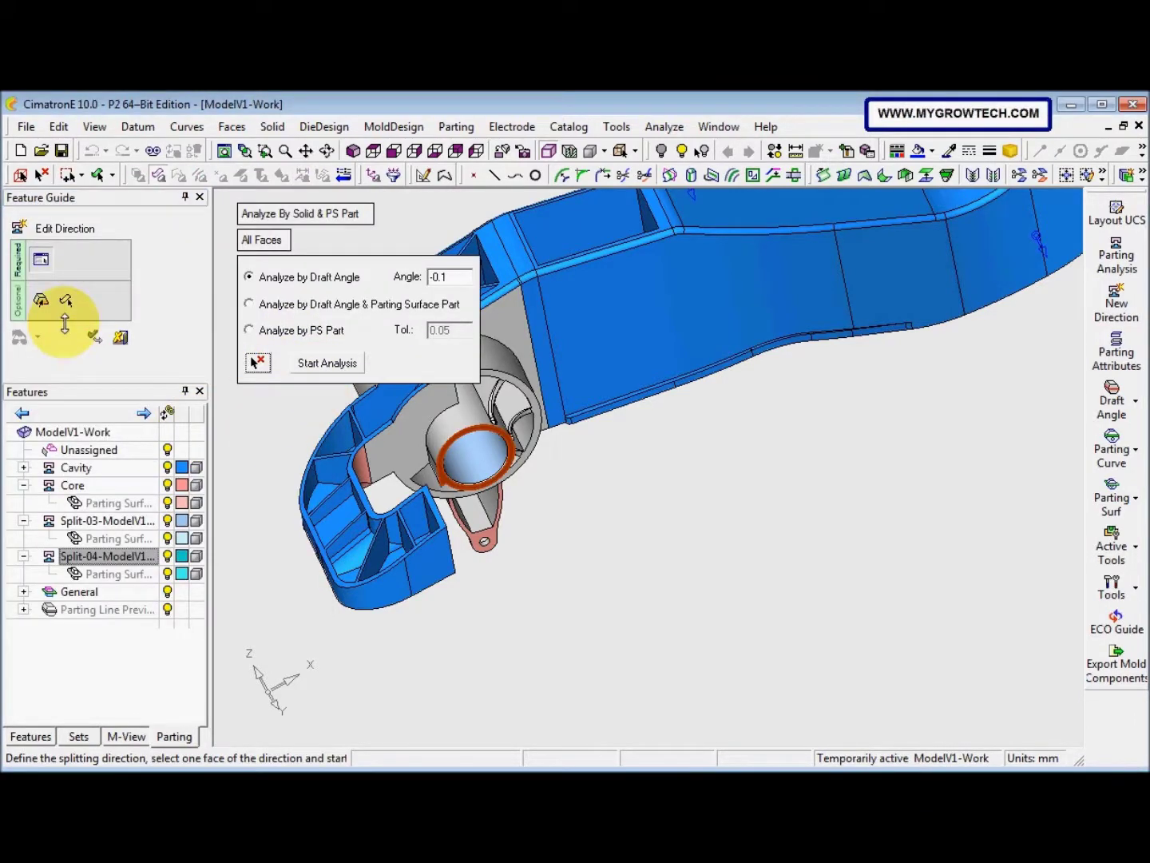
{"action": "left_click", "coordinate": [324, 363]}
{"action": "middle_click_drag", "start_coordinate": [324, 362], "coordinate": [417, 444]}
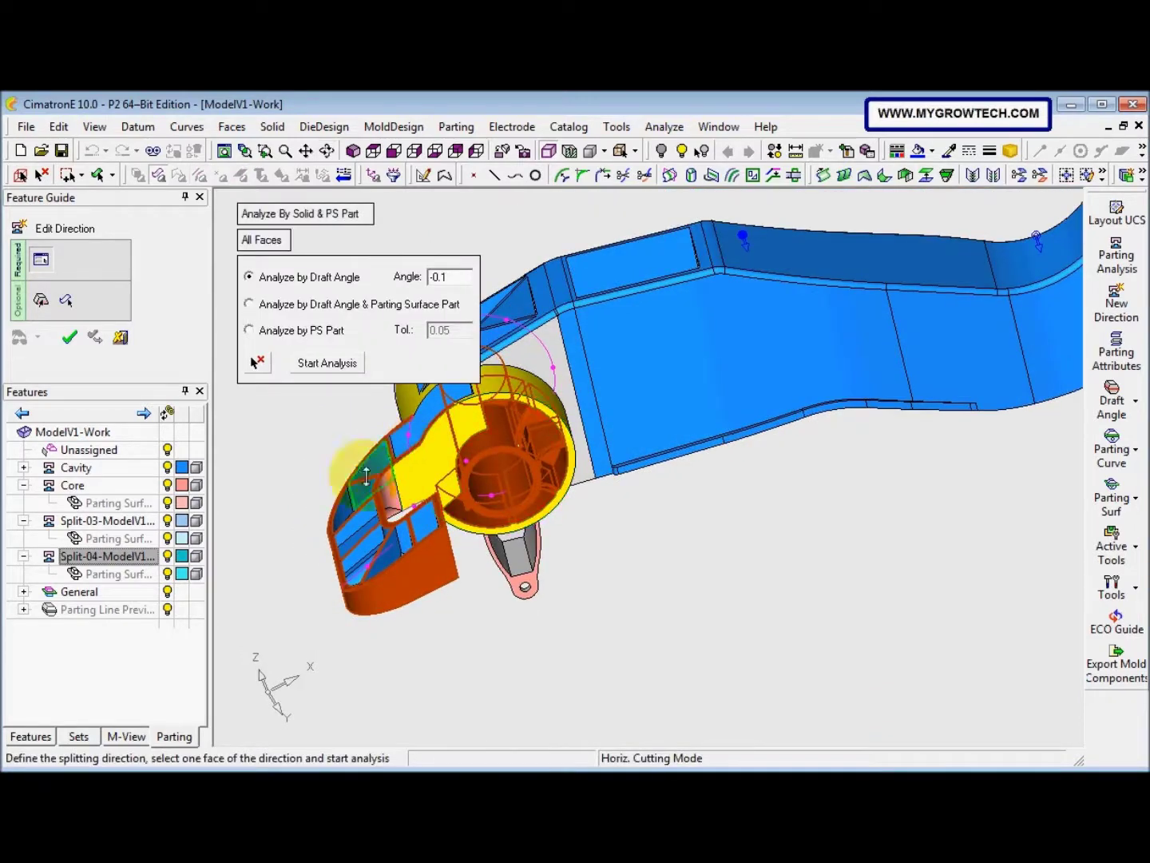
- Review the face preview and draft analysis of the fourth splitting direction around the hook and hub, and close its editing
{"action": "left_click", "coordinate": [42, 301]}
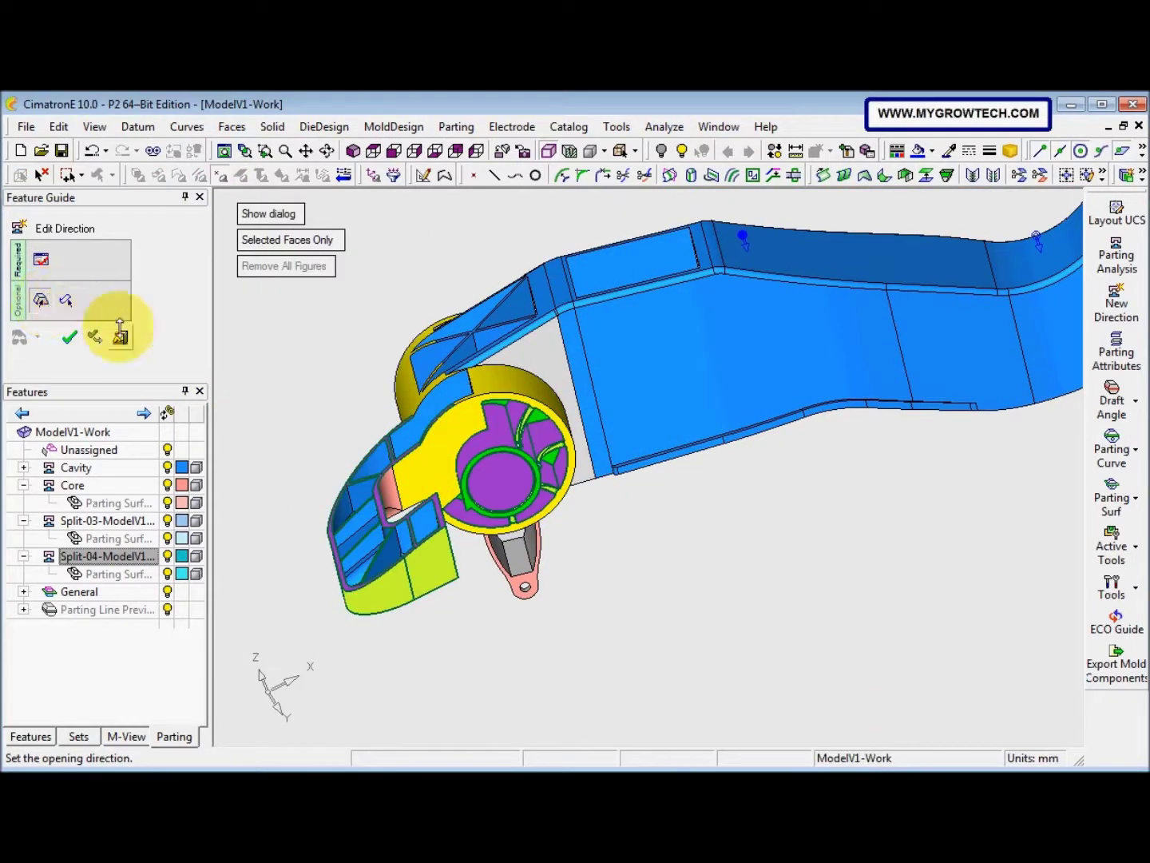
{"action": "left_click", "coordinate": [59, 269]}
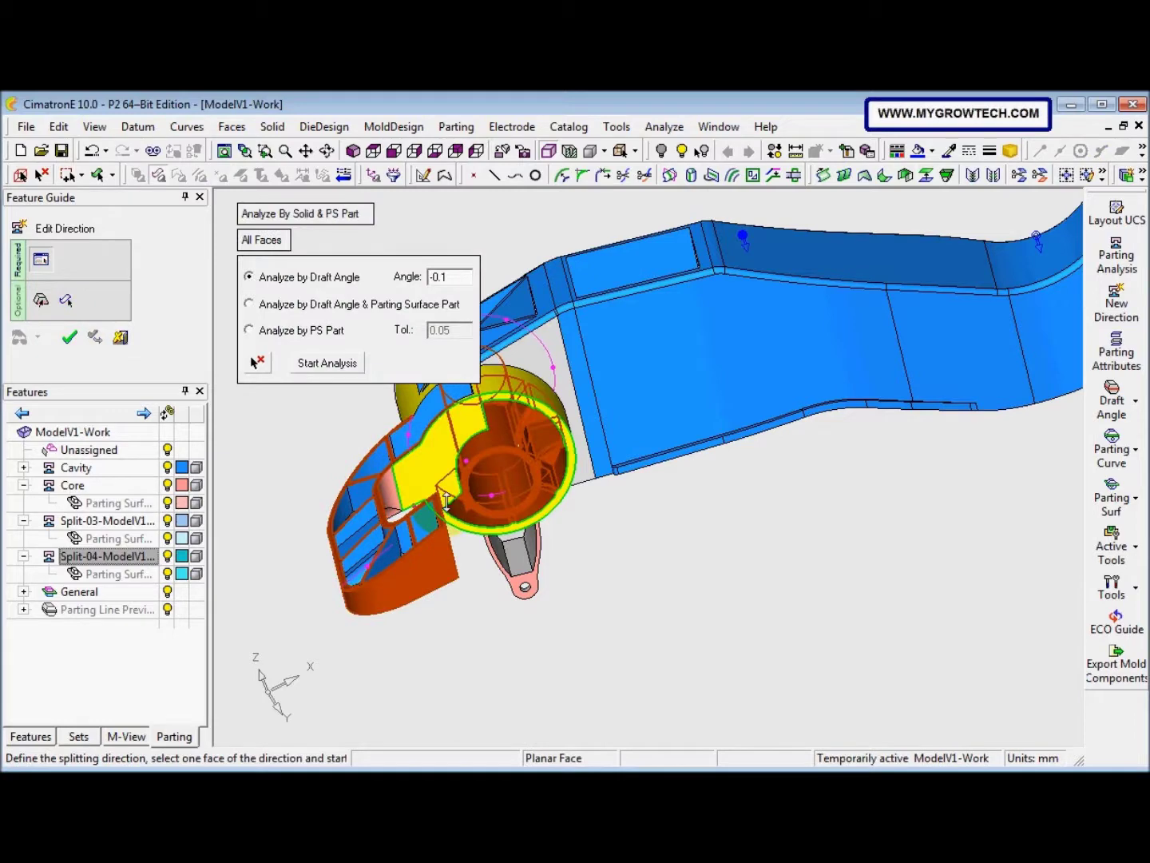
{"action": "middle_click_drag", "start_coordinate": [422, 558], "coordinate": [299, 527]}
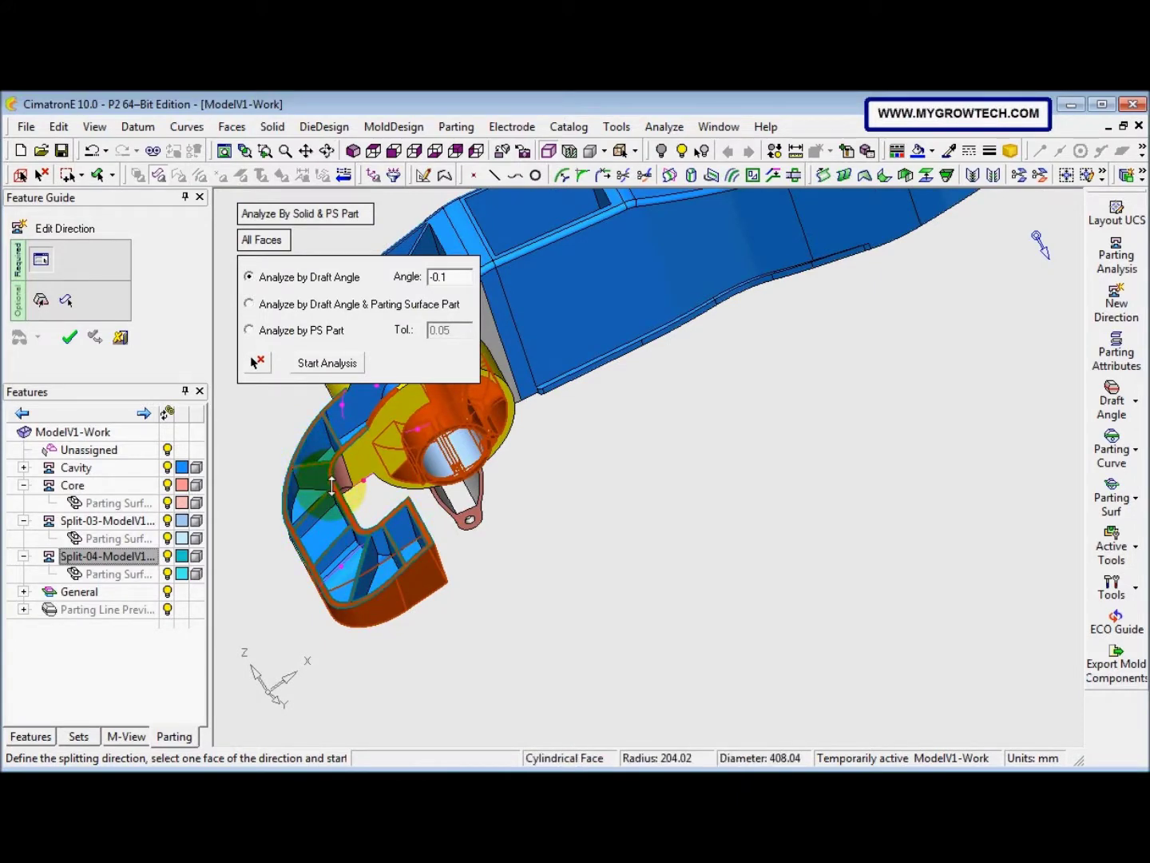
{"action": "middle_click_drag", "start_coordinate": [411, 587], "coordinate": [378, 493]}
{"action": "middle_click_drag", "start_coordinate": [435, 624], "coordinate": [398, 679]}
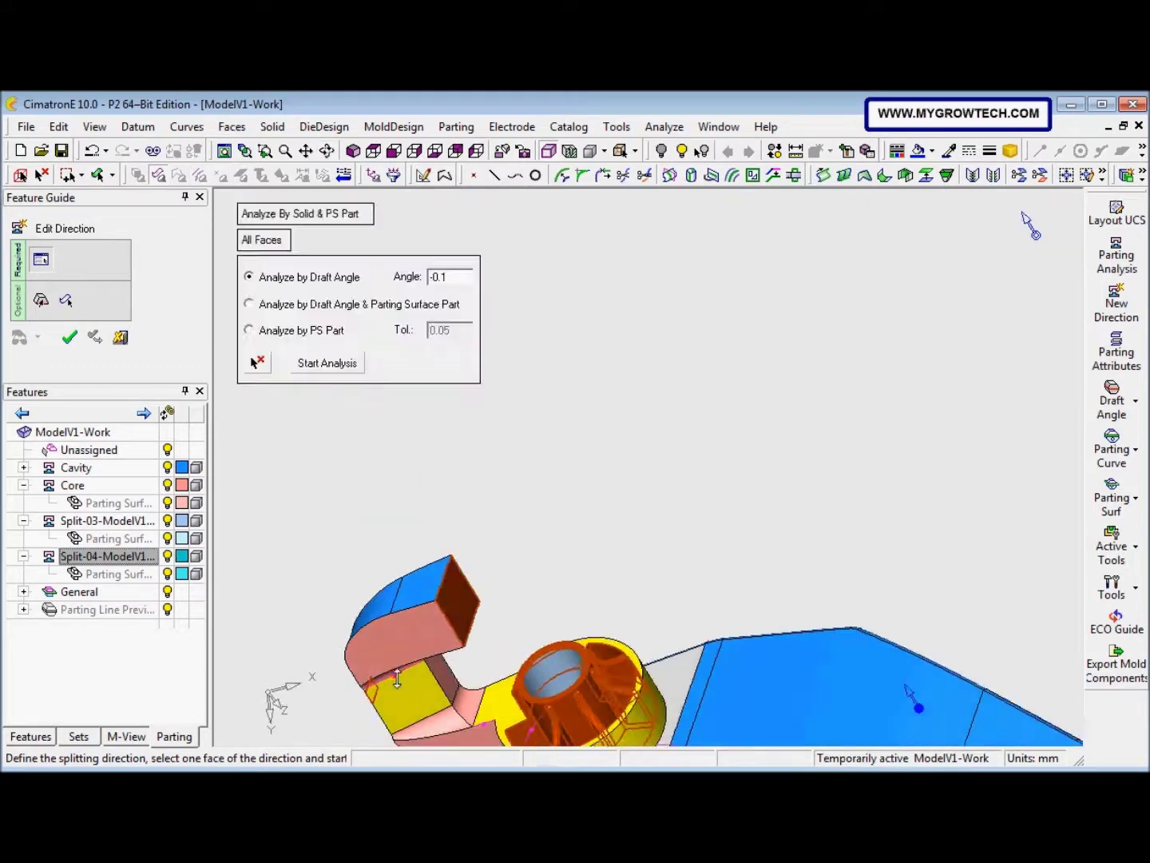
{"action": "middle_click_drag", "start_coordinate": [450, 612], "coordinate": [520, 671]}
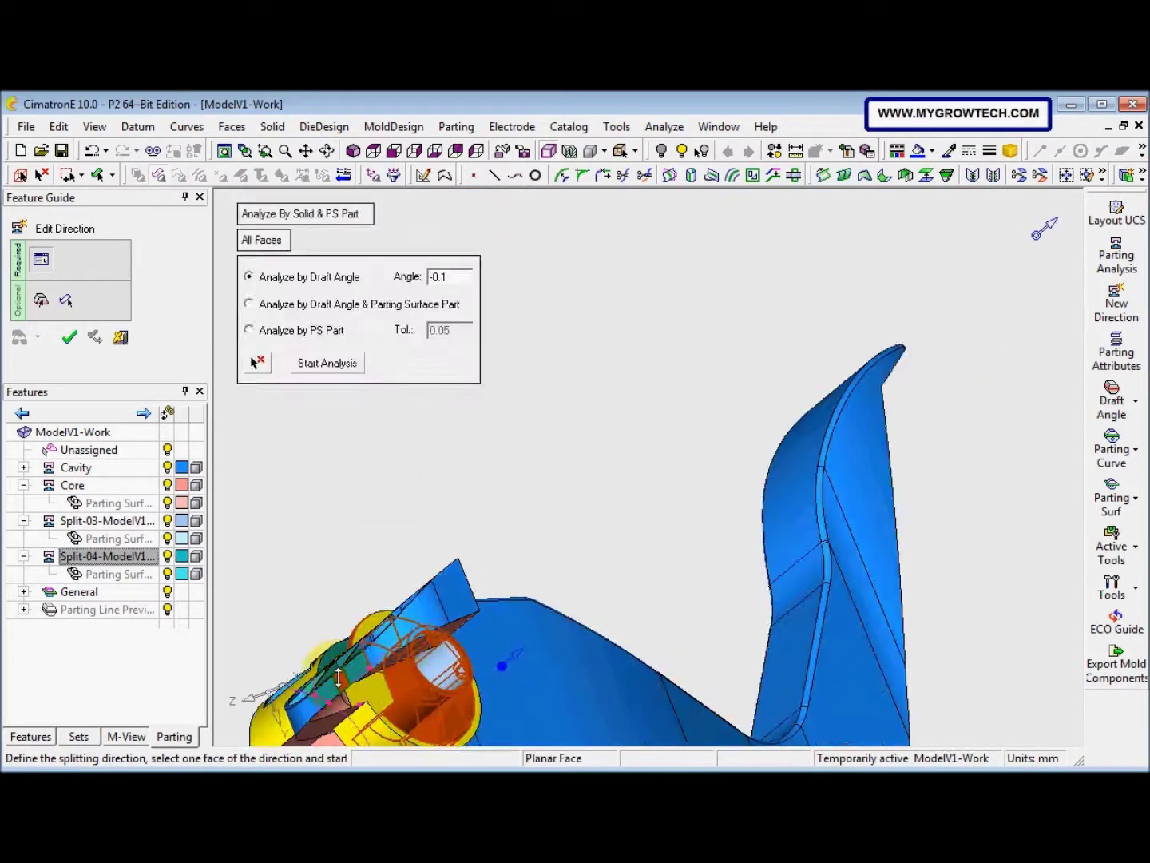
{"action": "middle_click_drag", "start_coordinate": [344, 680], "coordinate": [533, 559]}
{"action": "right_click", "coordinate": [533, 559]}
{"action": "left_click", "coordinate": [564, 565]}
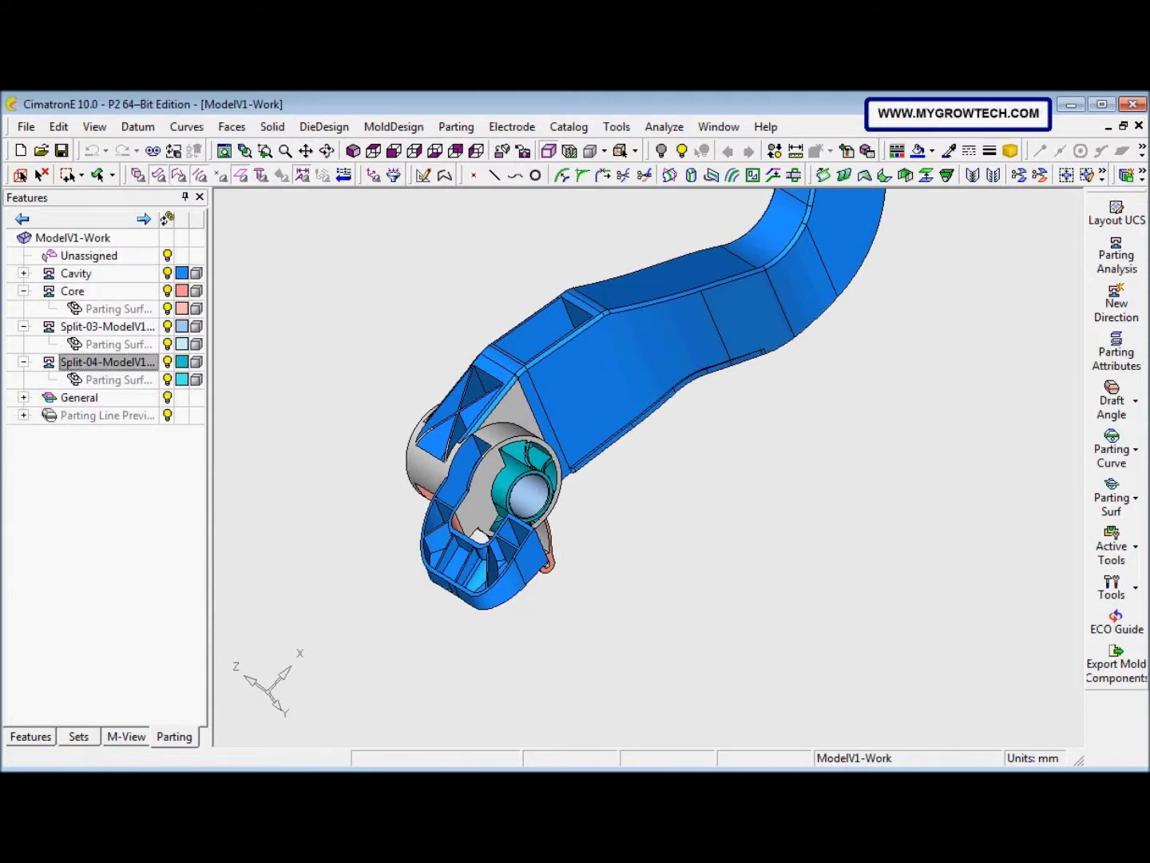
- Reopen the third splitting direction (Split-03) for editing, preview its faces on the hub, and confirm it
{"action": "double_click", "coordinate": [96, 327]}
{"action": "right_click", "coordinate": [98, 323]}
{"action": "left_click", "coordinate": [160, 406]}
{"action": "left_click", "coordinate": [41, 299]}
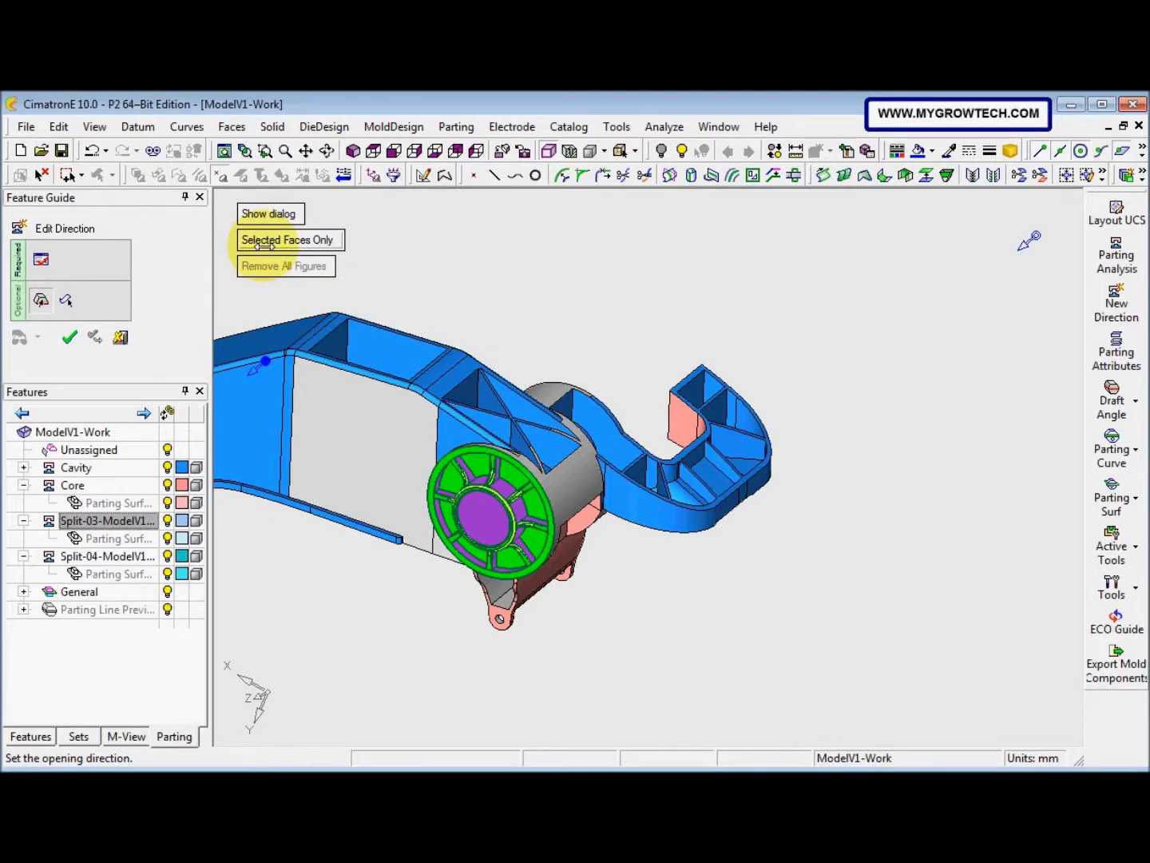
{"action": "left_click", "coordinate": [70, 335]}
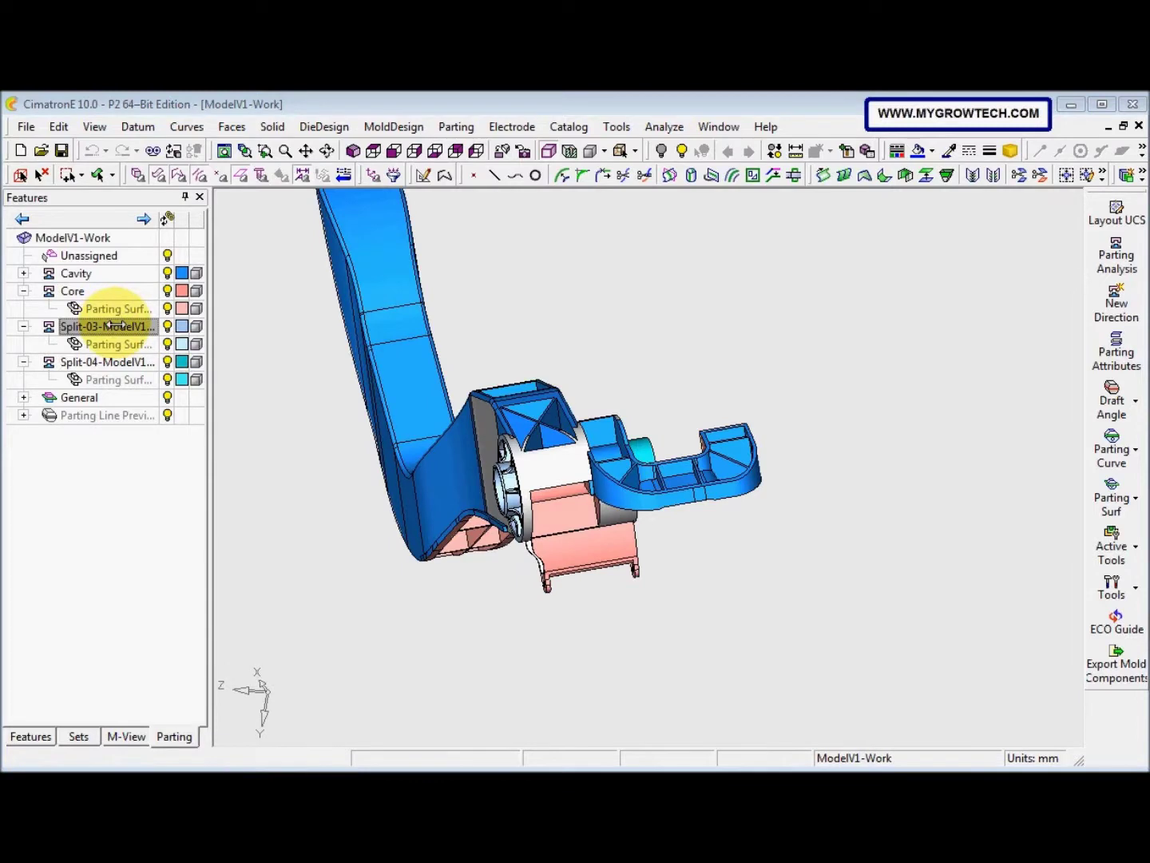
- Rename the third splitting direction as Slider Right and the fourth as Slider Left
{"action": "right_click", "coordinate": [112, 328]}
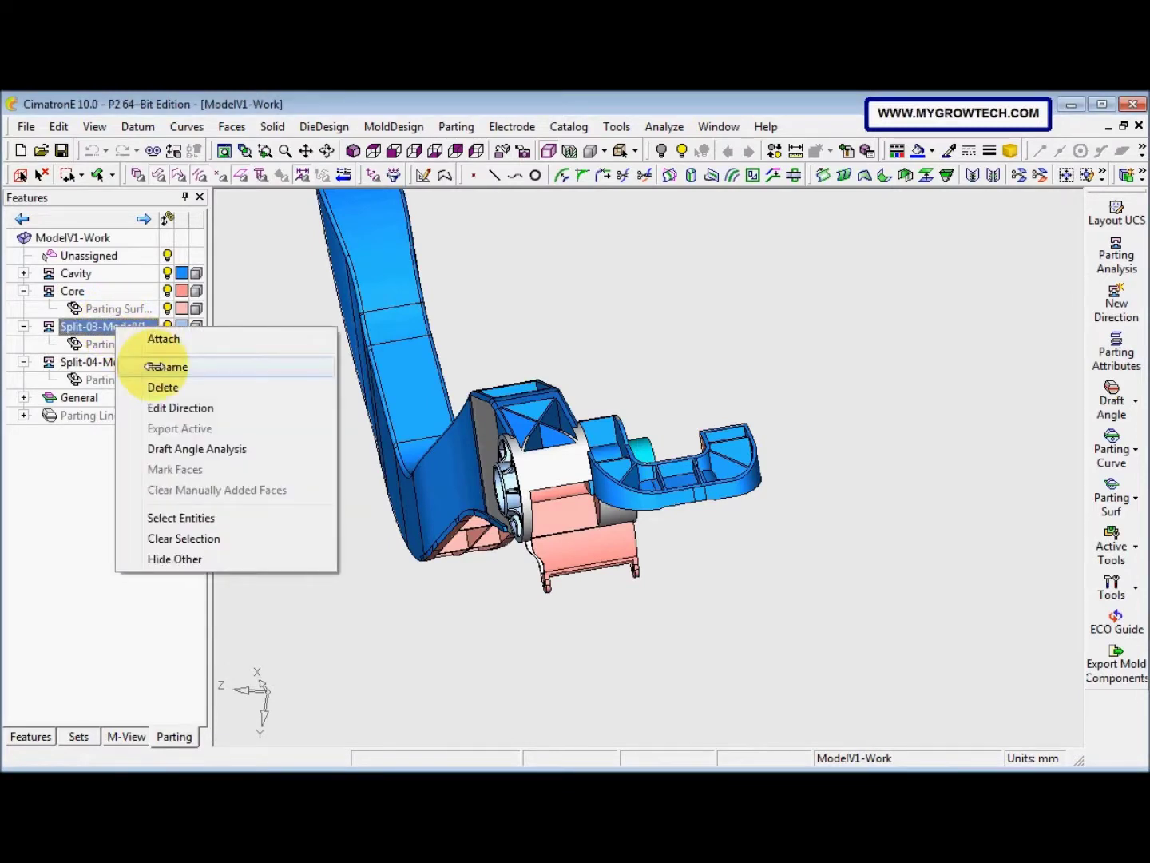
{"action": "left_click", "coordinate": [155, 367]}
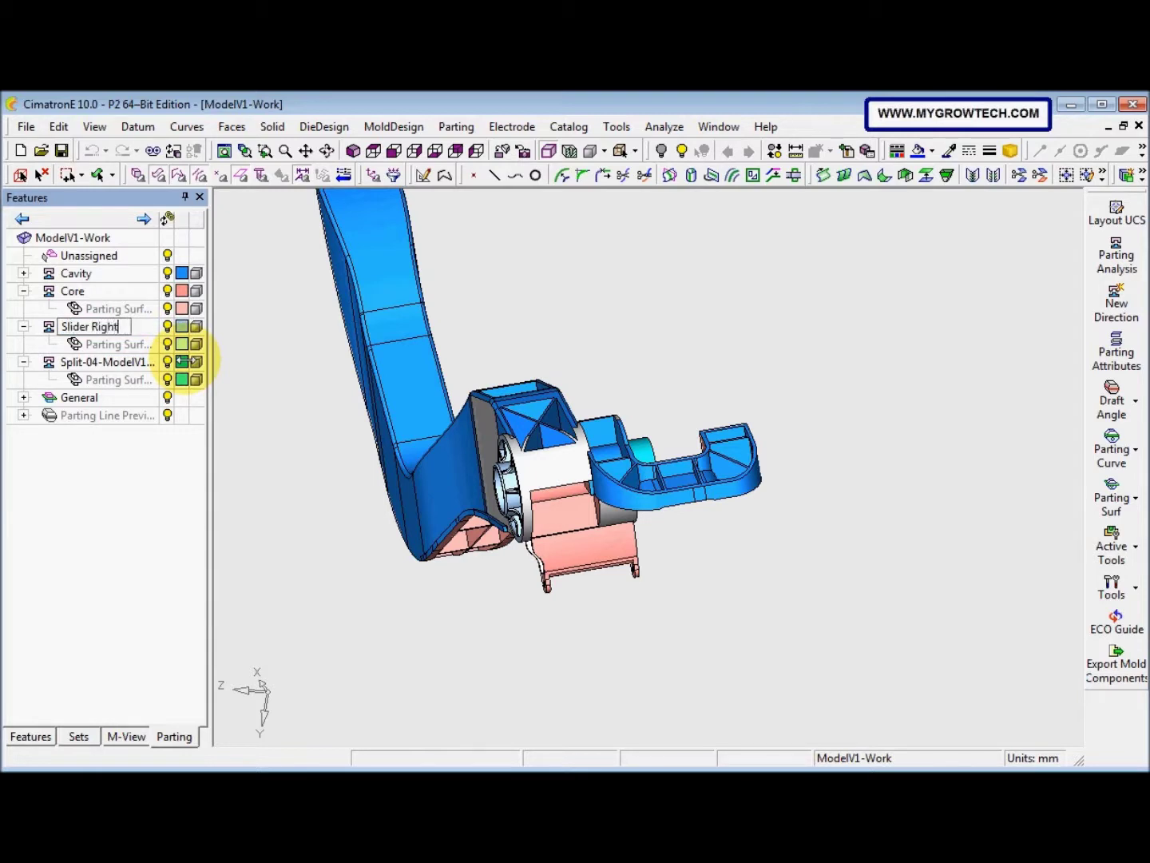
{"action": "left_click", "coordinate": [86, 364]}
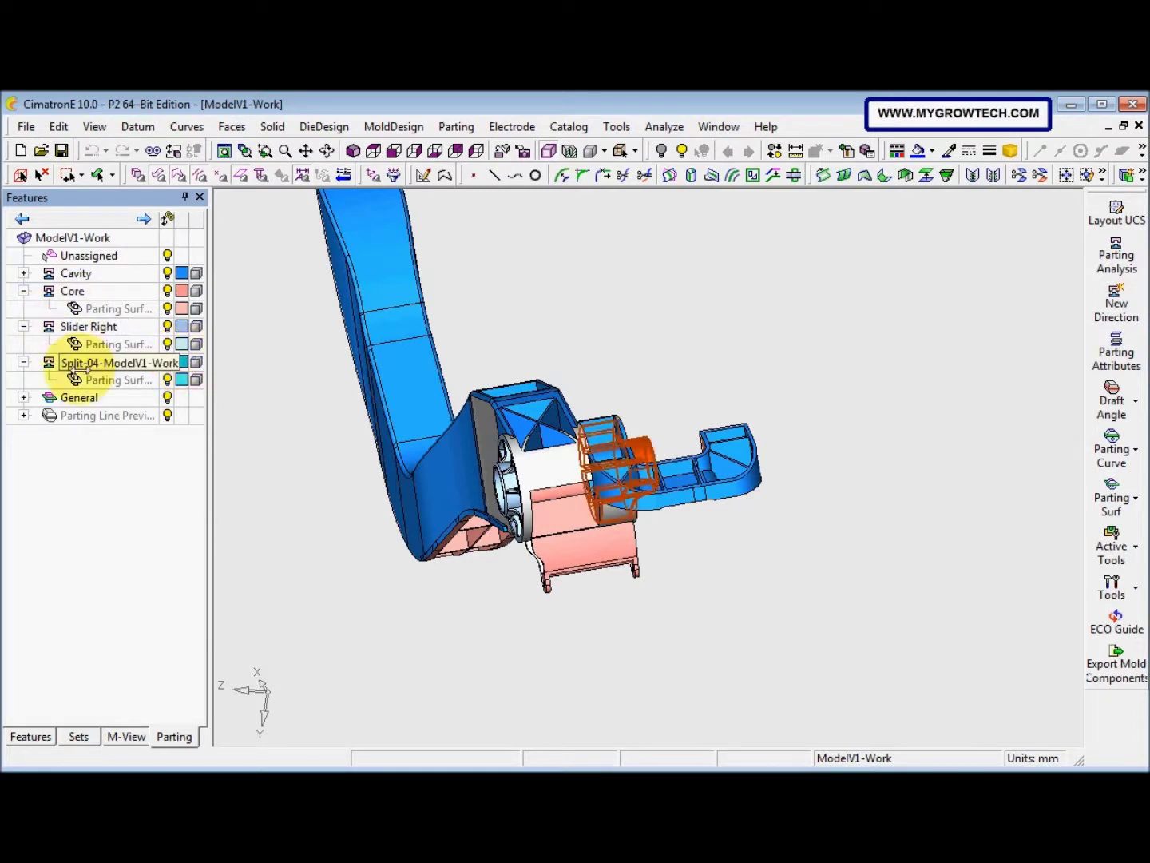
{"action": "right_click", "coordinate": [78, 363]}
{"action": "left_click", "coordinate": [129, 399]}
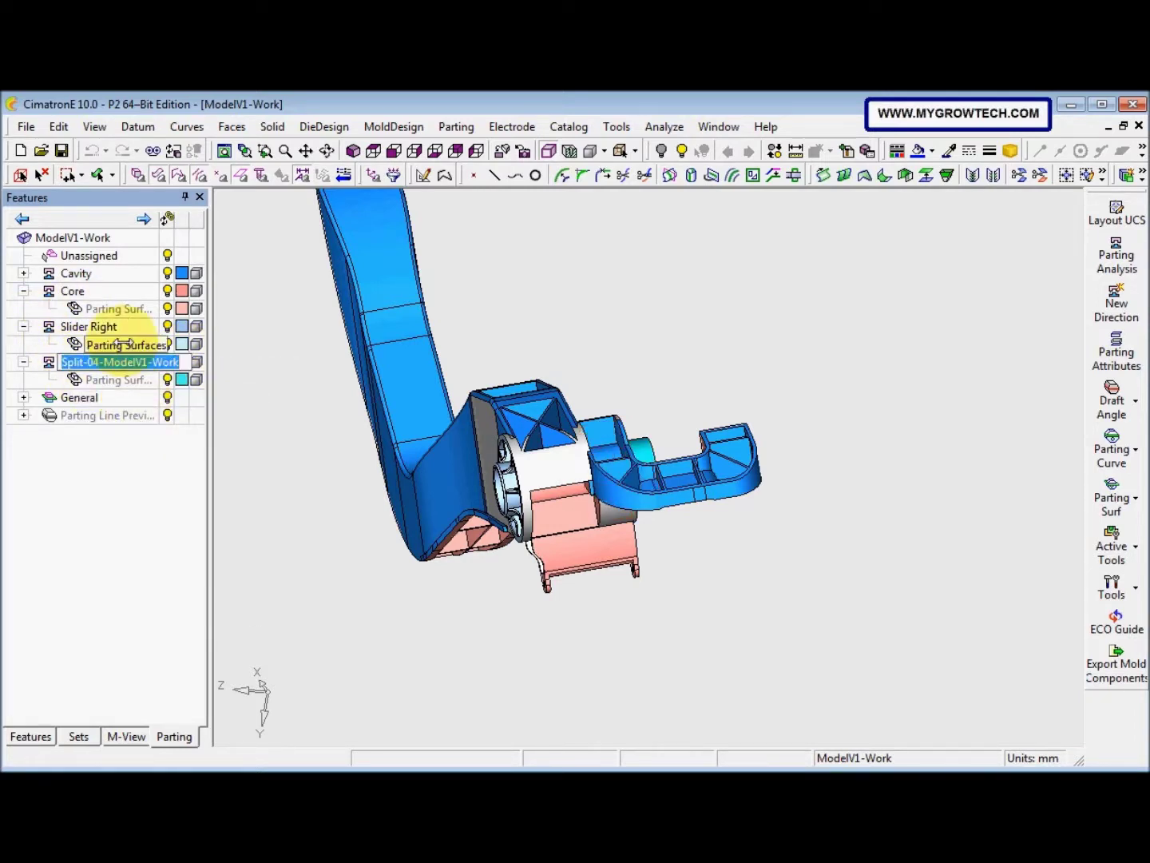
{"action": "type", "text": "d"}
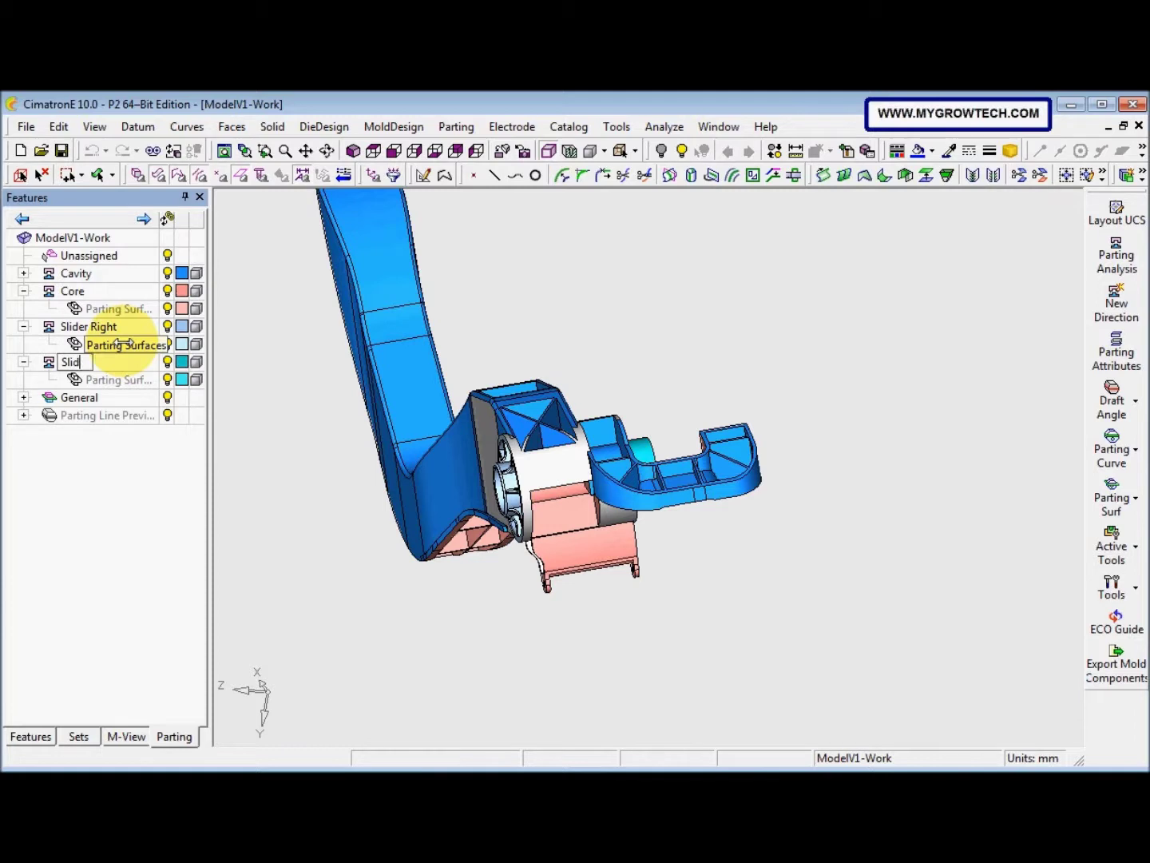
{"action": "type", "text": "er Left"}
{"action": "left_click", "coordinate": [263, 404]}
- Measure the angle between the end edge of the arm's rectangular pocket and the hub bore, and close the measurement
{"action": "middle_click_drag", "start_coordinate": [299, 427], "coordinate": [103, 423]}
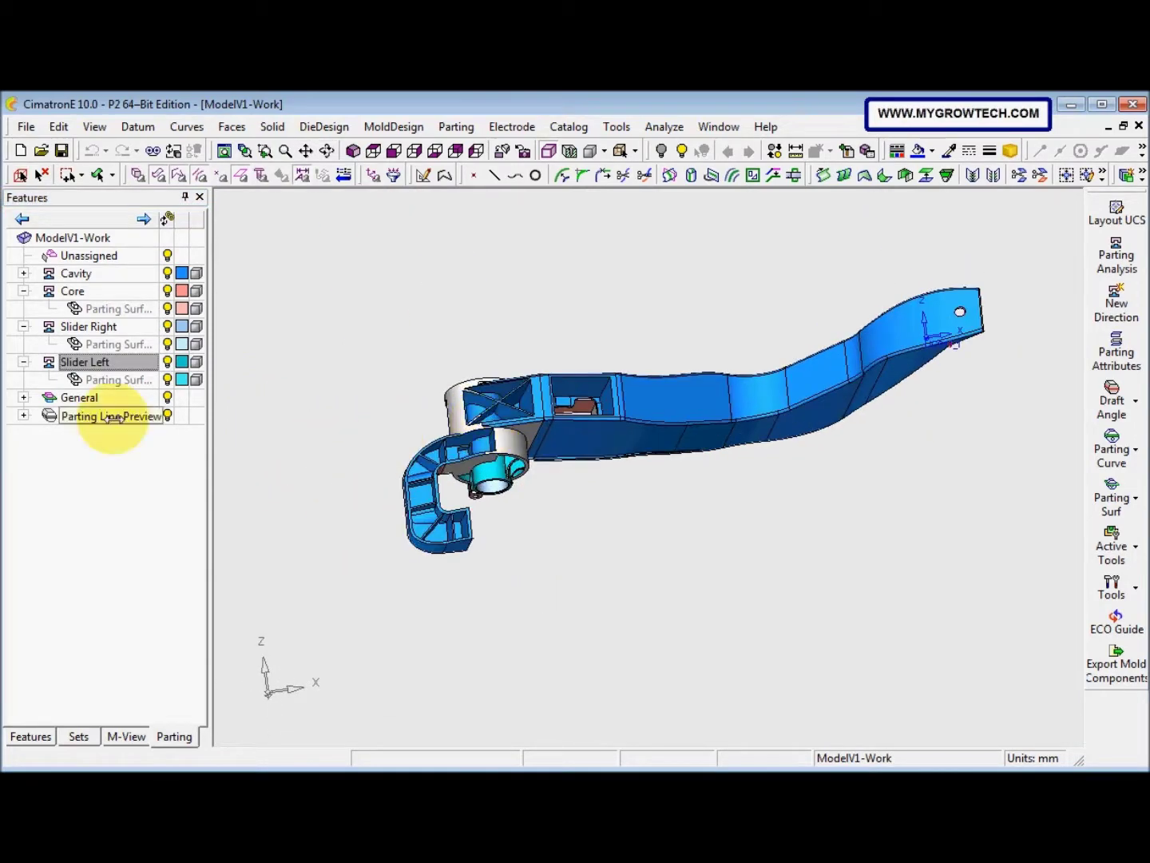
{"action": "scroll", "coordinate": [591, 395], "scroll_direction": "up", "scroll_amount": 4}
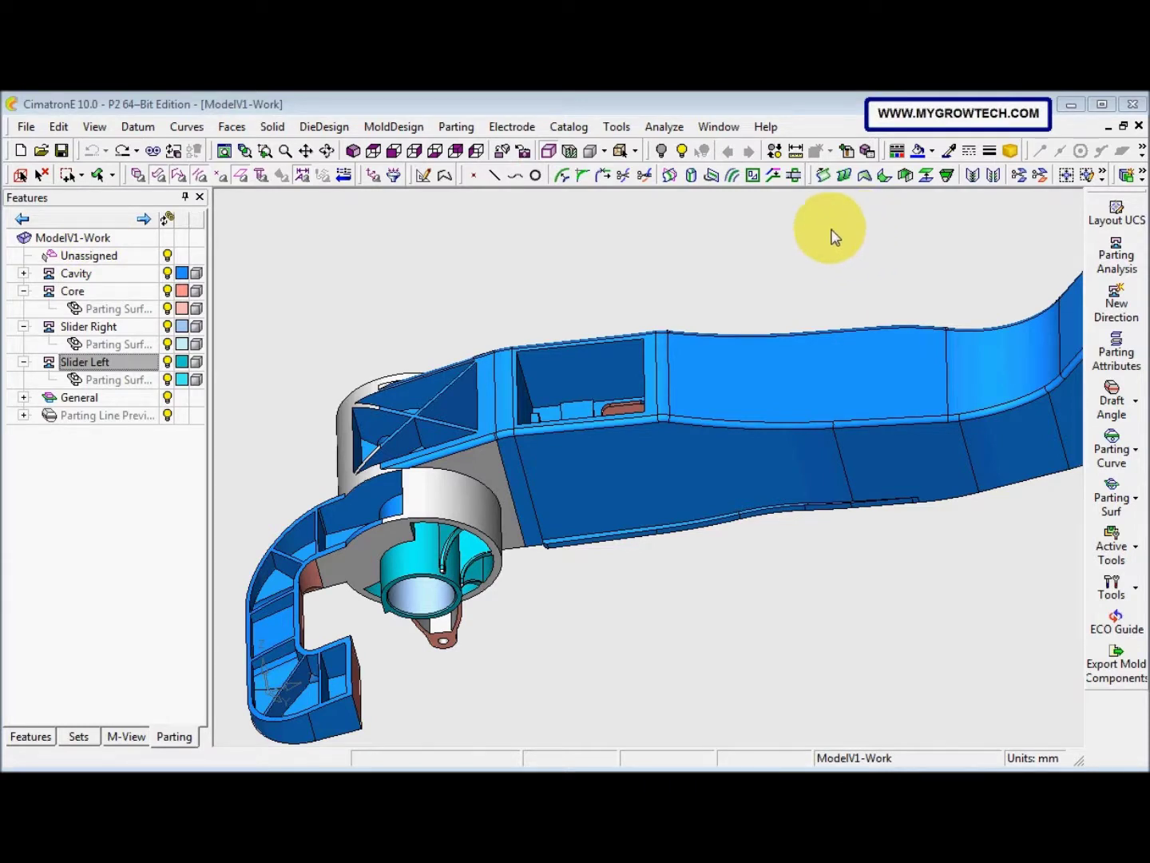
{"action": "left_click", "coordinate": [796, 152]}
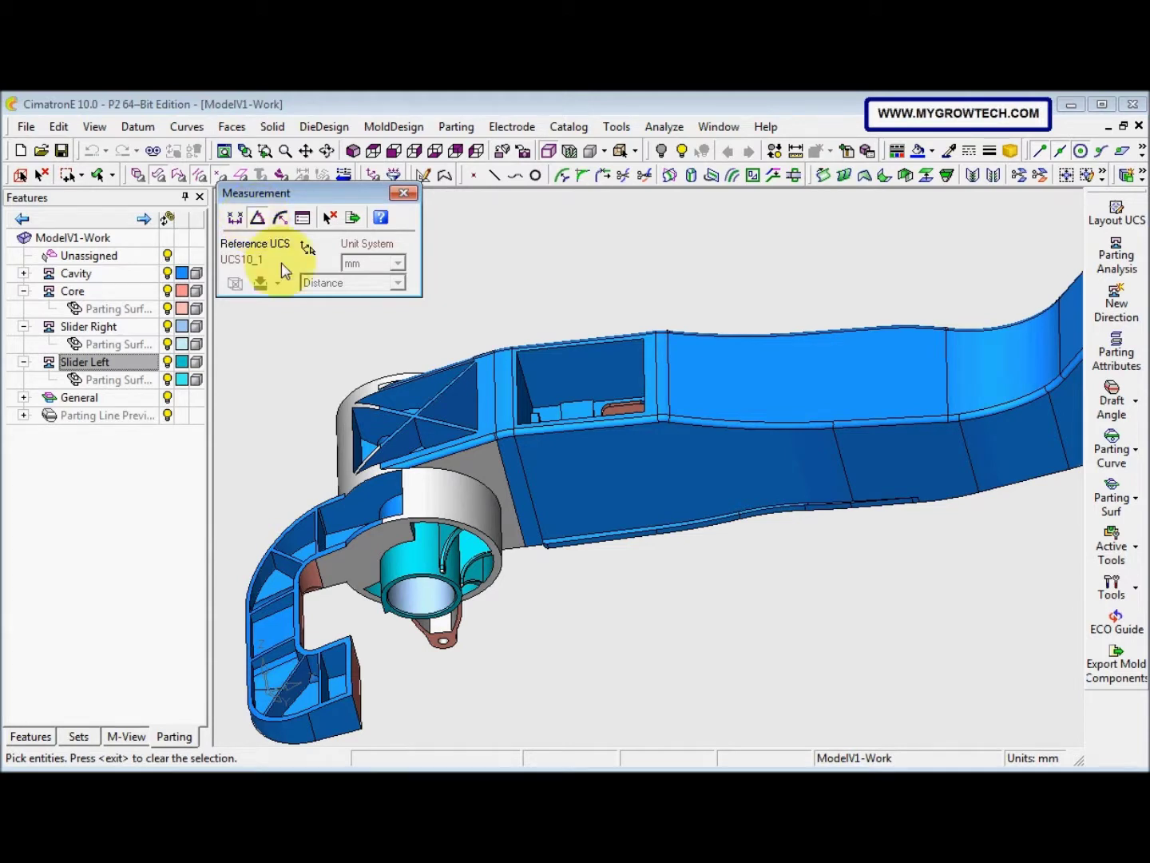
{"action": "left_click", "coordinate": [517, 407]}
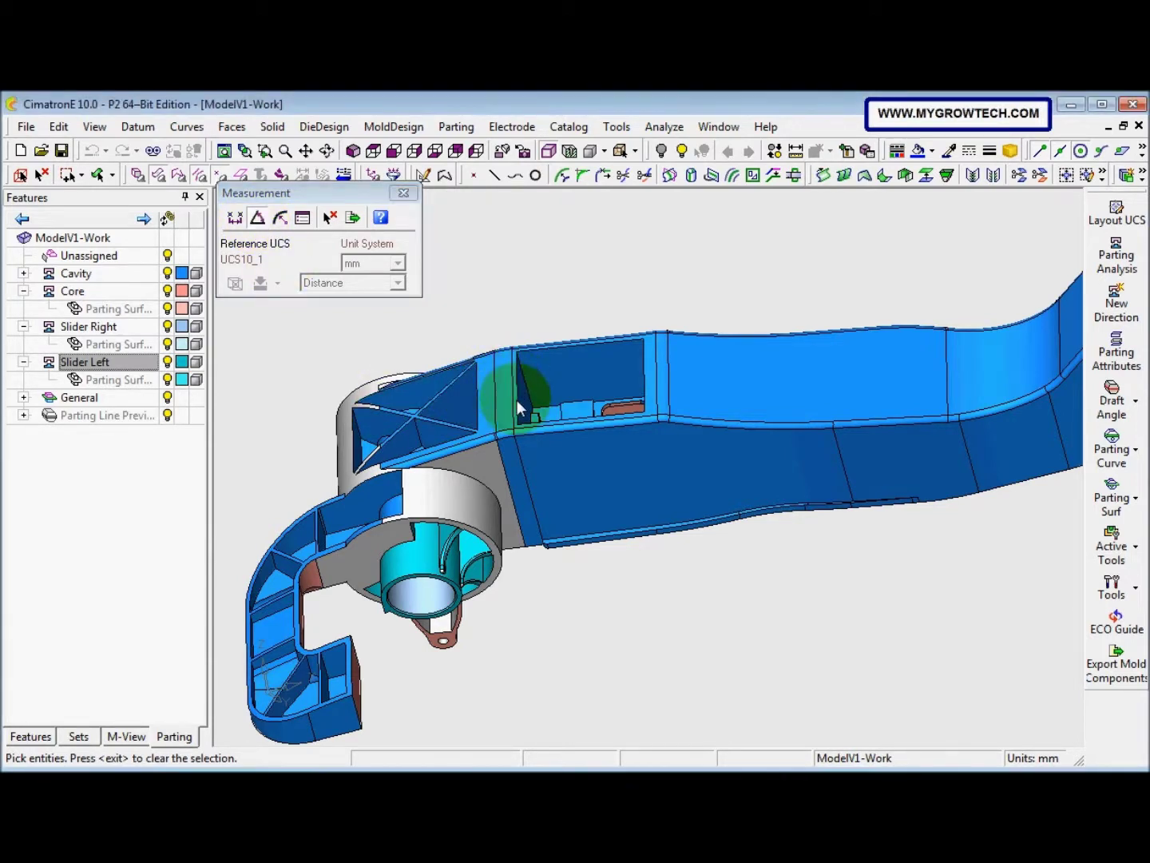
{"action": "left_click", "coordinate": [432, 607]}
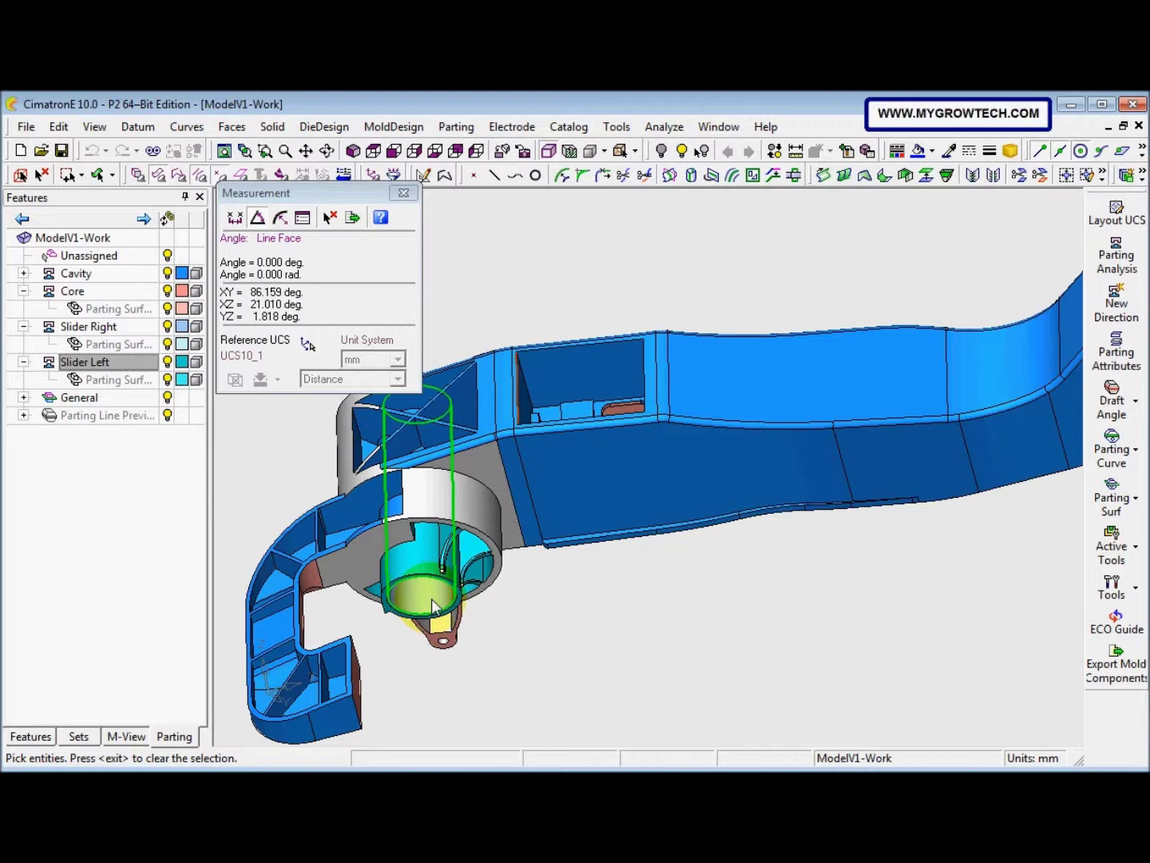
{"action": "left_click", "coordinate": [531, 524]}
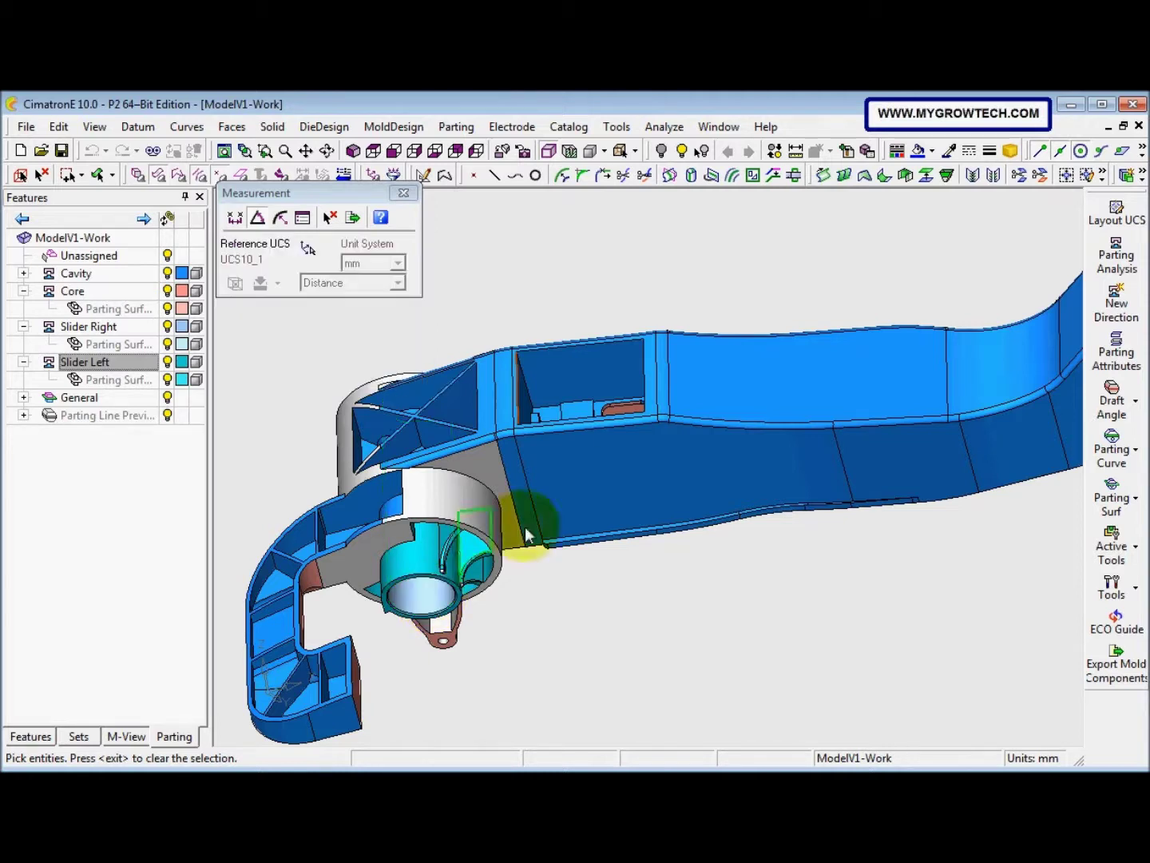
{"action": "left_click", "coordinate": [722, 293]}
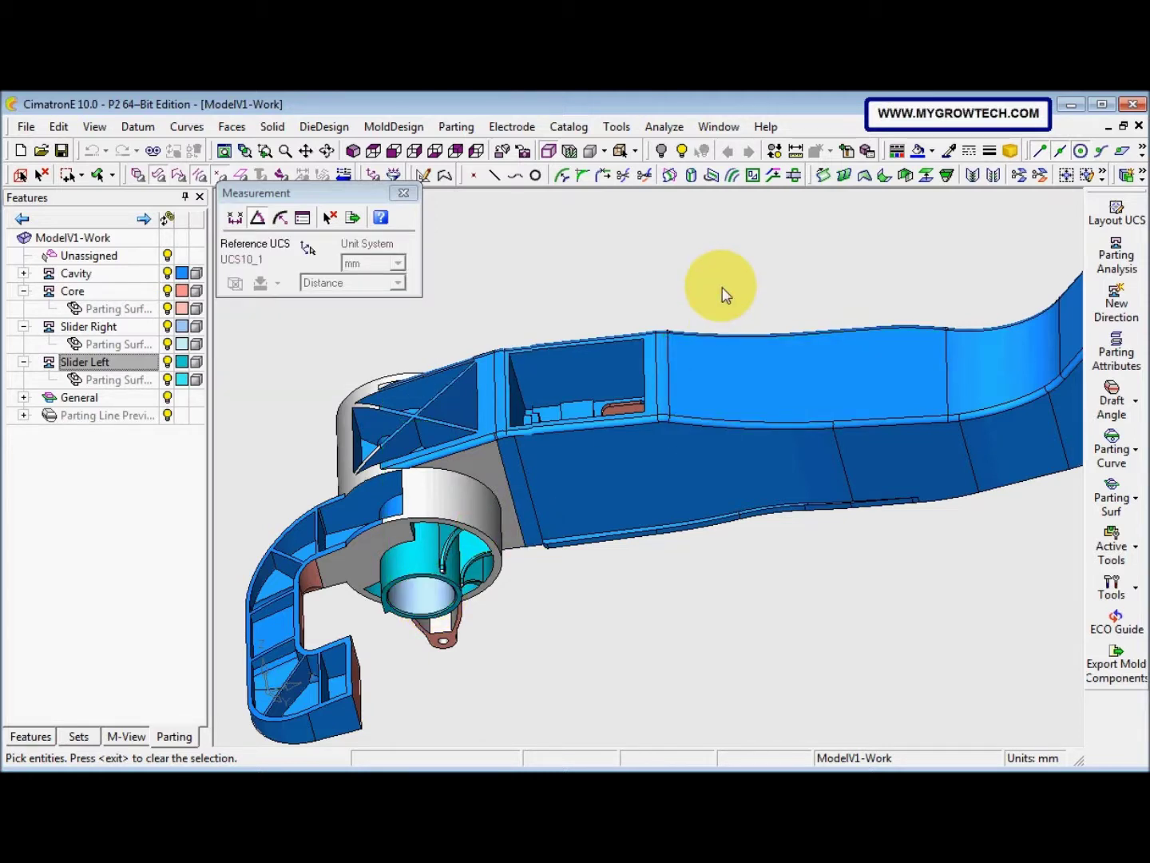
{"action": "middle_click", "coordinate": [723, 293]}
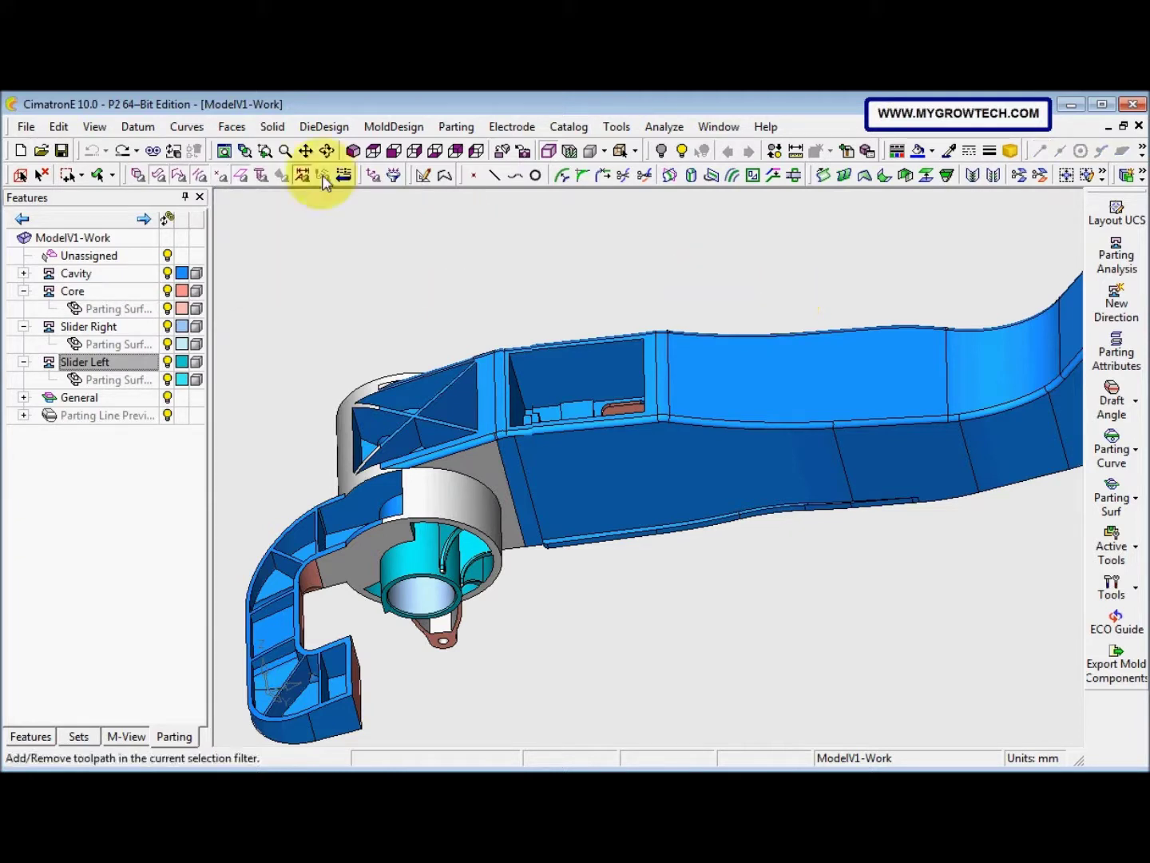
- Create a UCS by geometry with its origin at the rectangular pocket's corner and its X and Y axes through the two adjacent corners
{"action": "left_click", "coordinate": [147, 128]}
{"action": "mouse_move", "coordinate": [171, 188]}
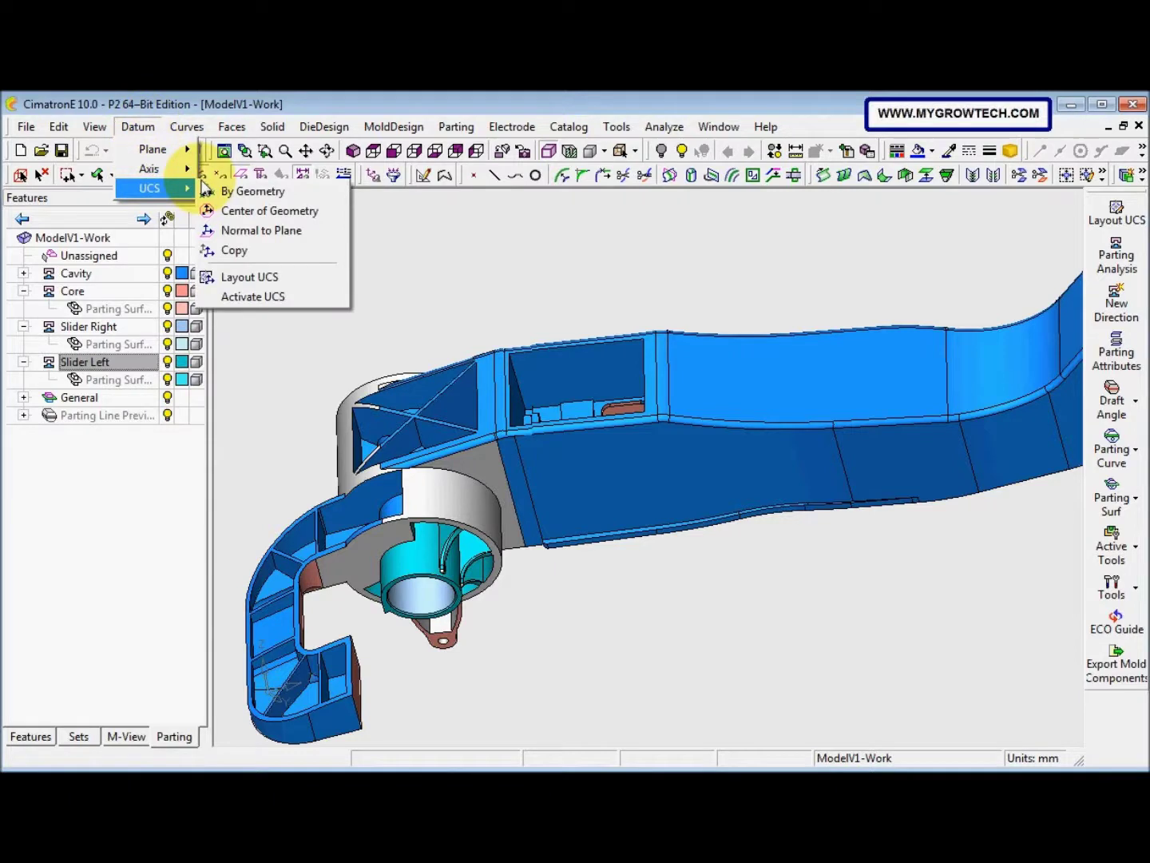
{"action": "left_click", "coordinate": [245, 196]}
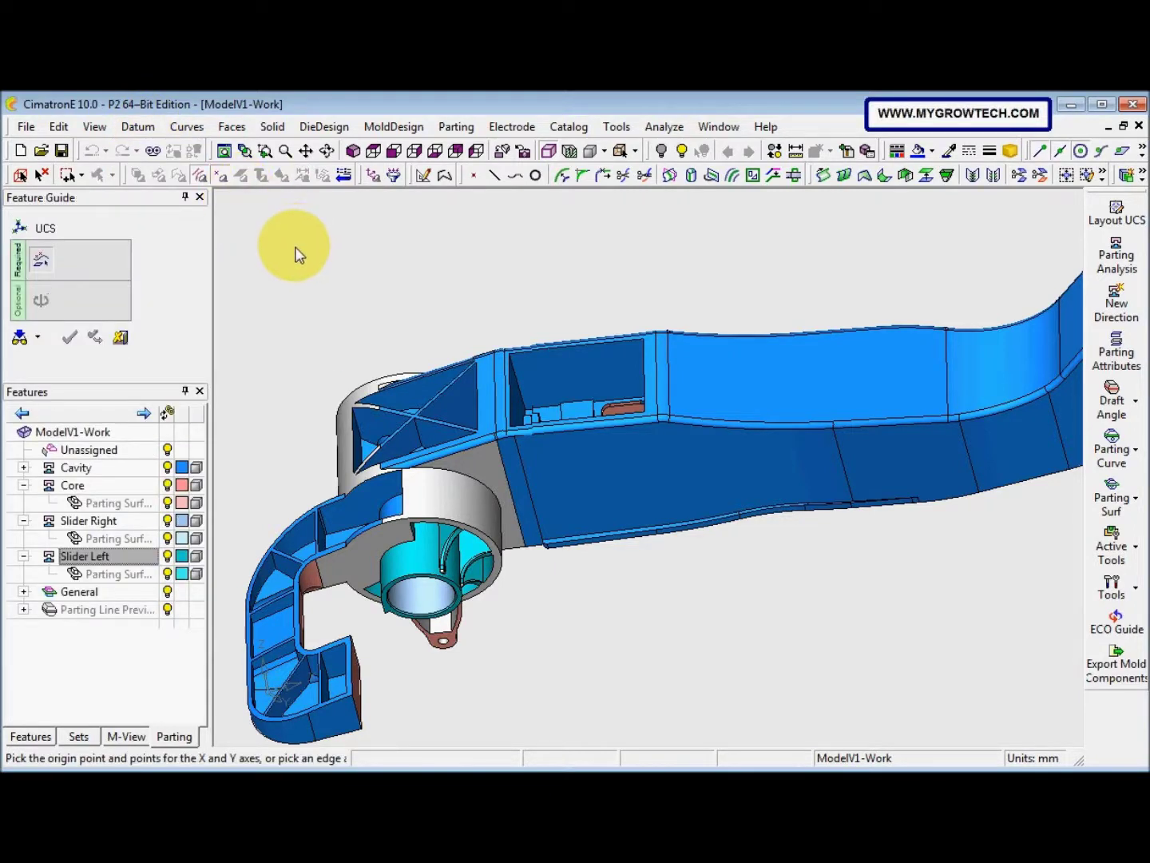
{"action": "left_click", "coordinate": [509, 354]}
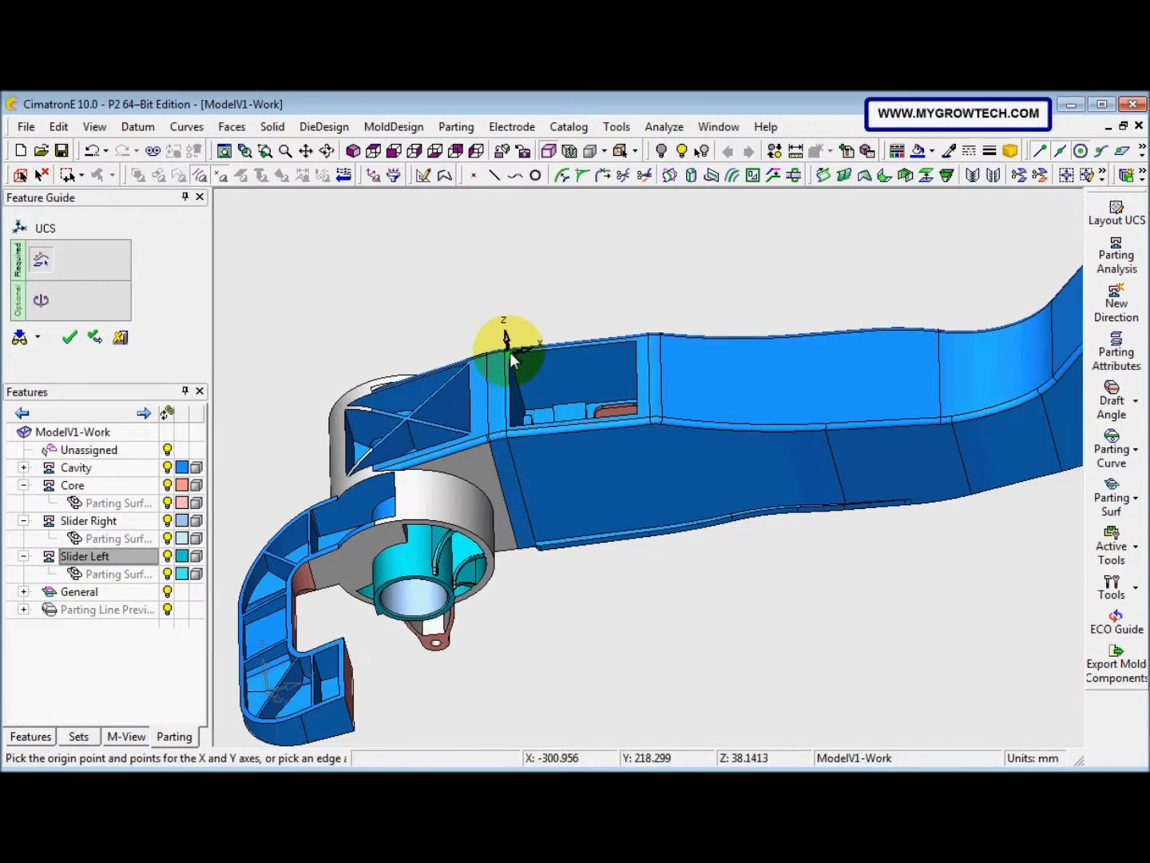
{"action": "left_click", "coordinate": [512, 423]}
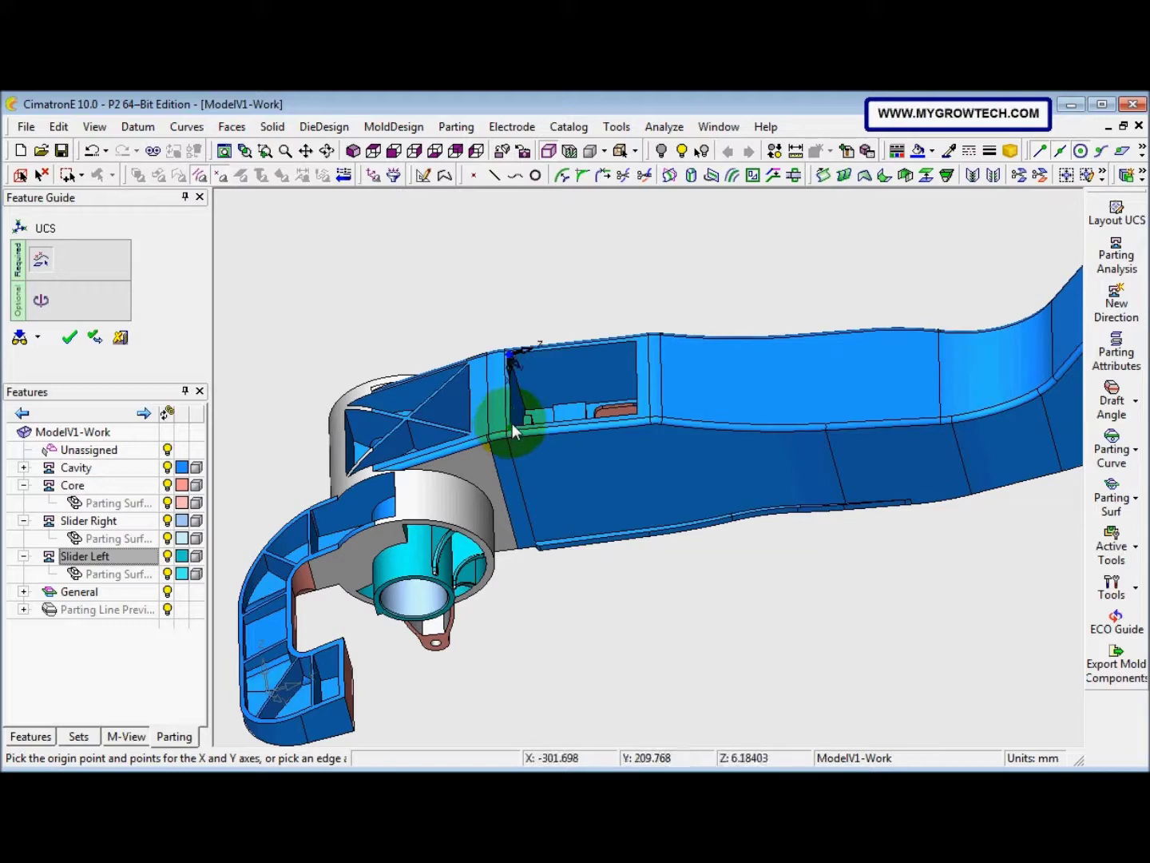
{"action": "scroll", "coordinate": [688, 286], "scroll_direction": "up", "scroll_amount": 5}
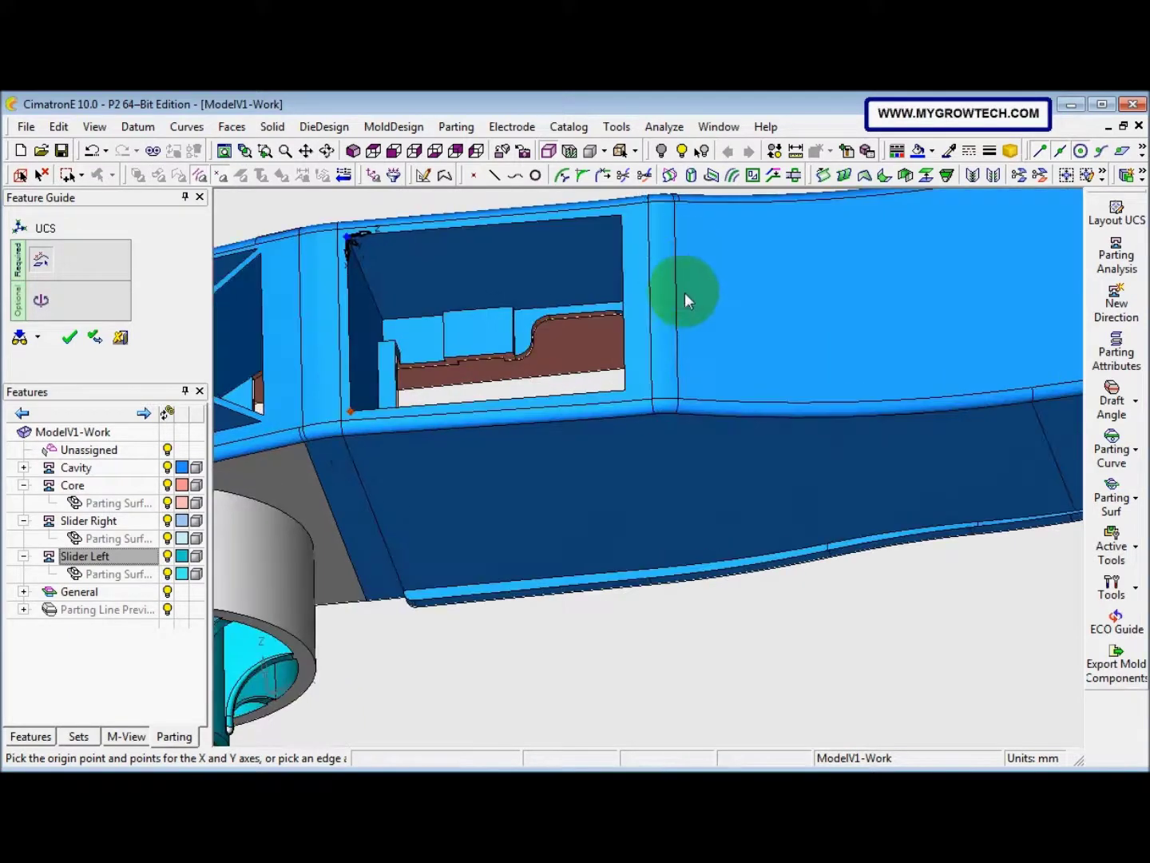
{"action": "left_click", "coordinate": [639, 278]}
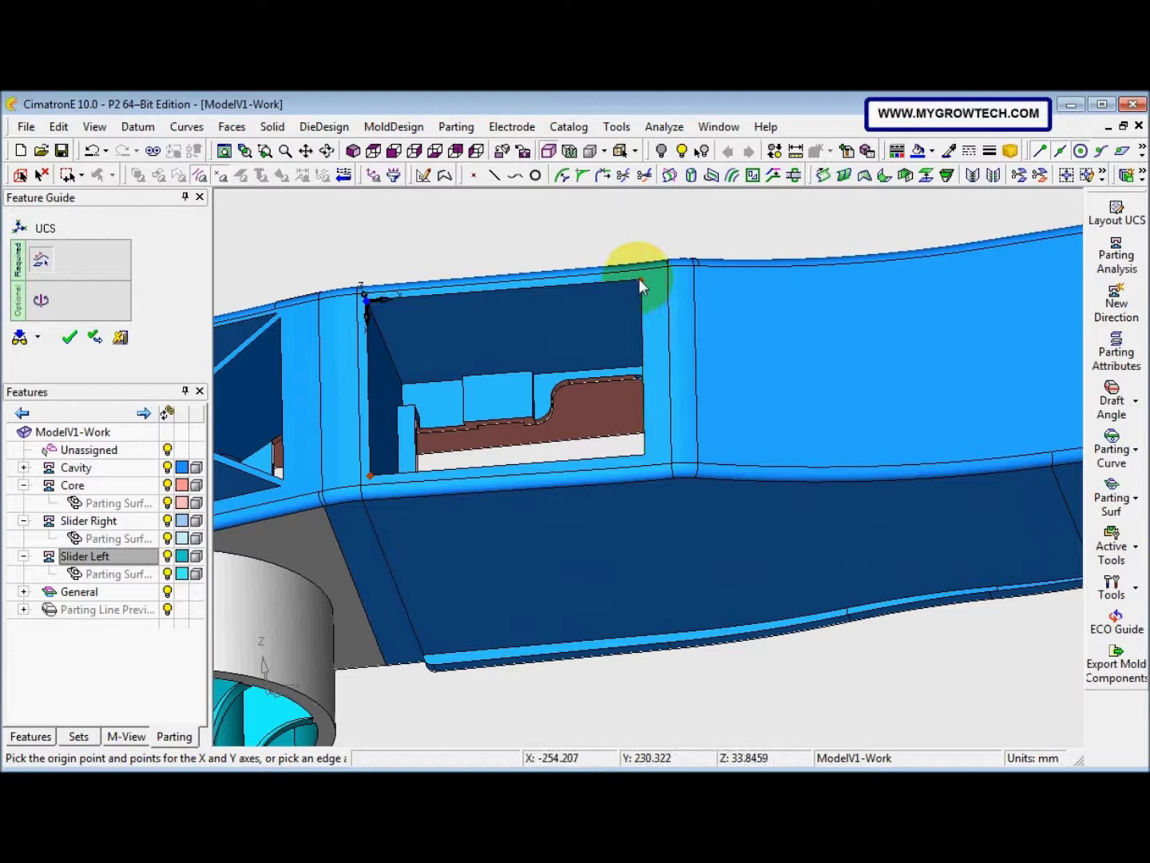
{"action": "middle_click_drag", "start_coordinate": [590, 322], "coordinate": [595, 268]}
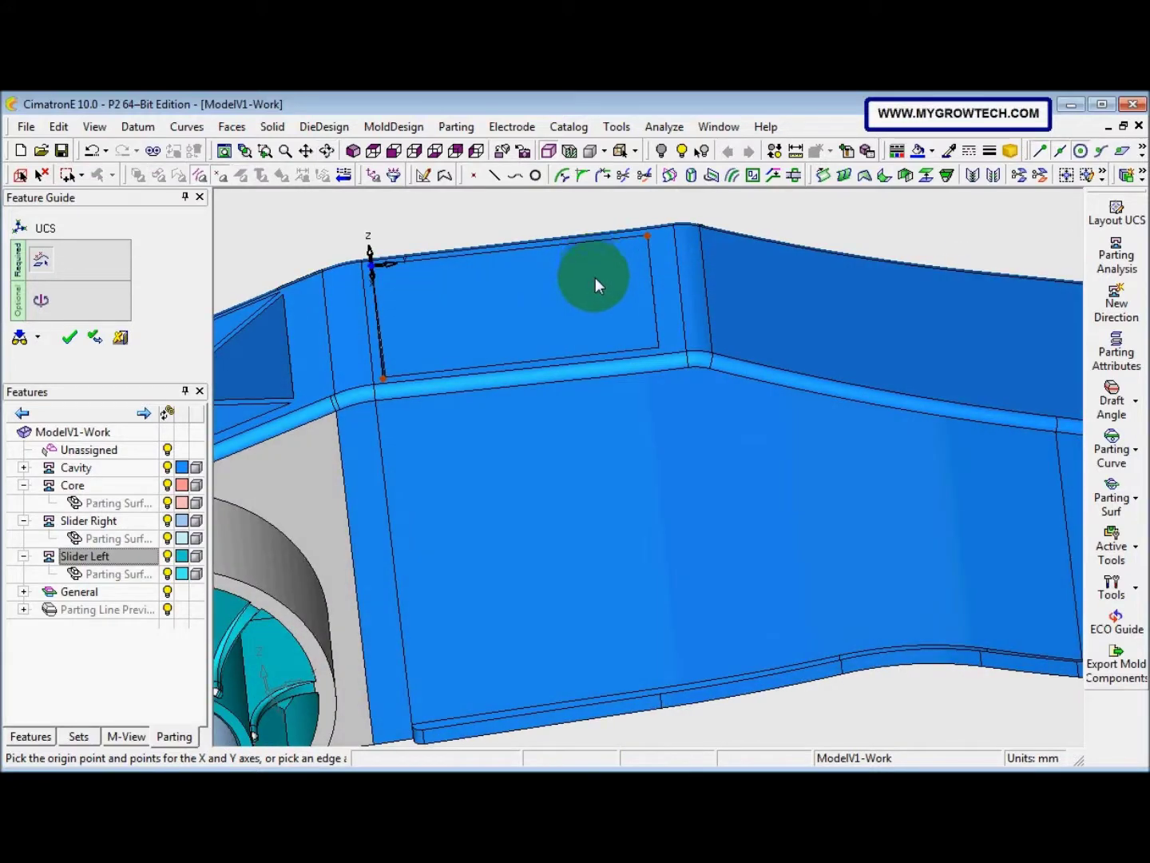
{"action": "right_click", "coordinate": [595, 287]}
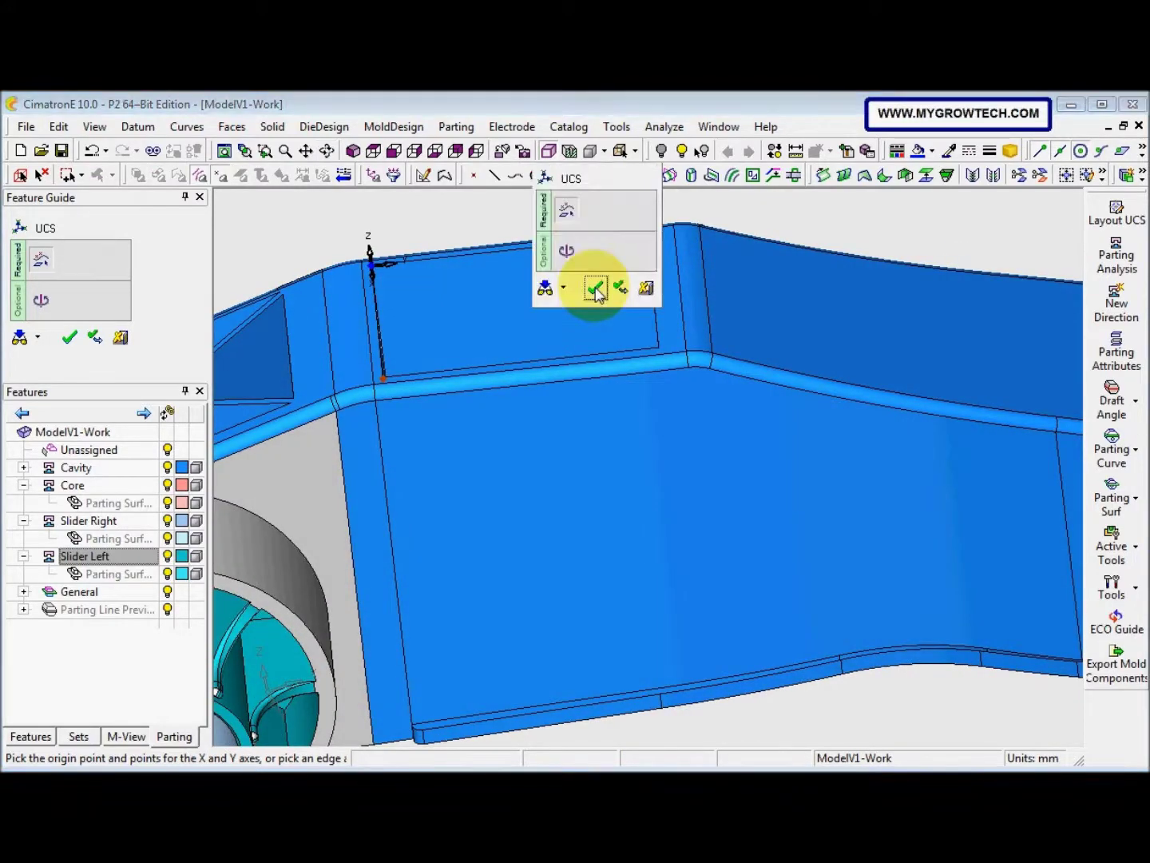
{"action": "left_click", "coordinate": [594, 289]}
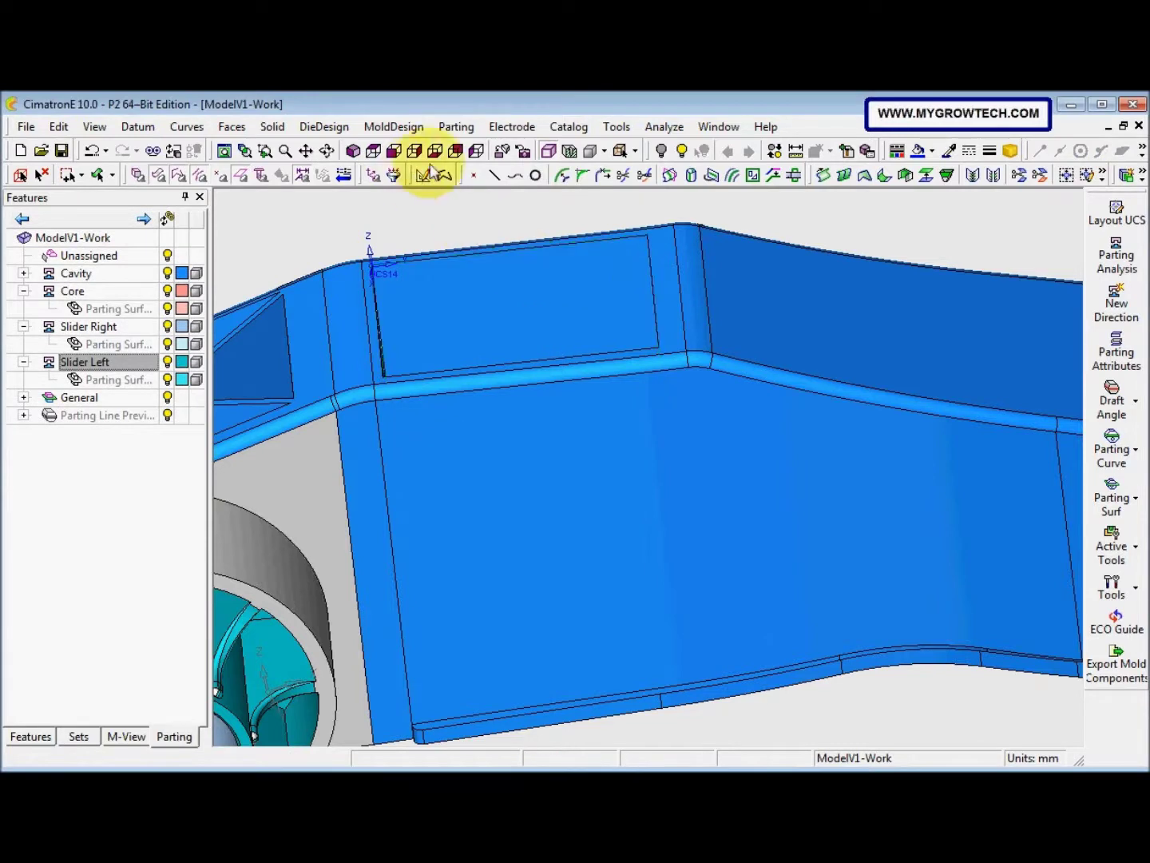
- Create a Work UCS for the part, selecting the UCS at the rectangular pocket's corner as its orientation reference
{"action": "left_click", "coordinate": [457, 126]}
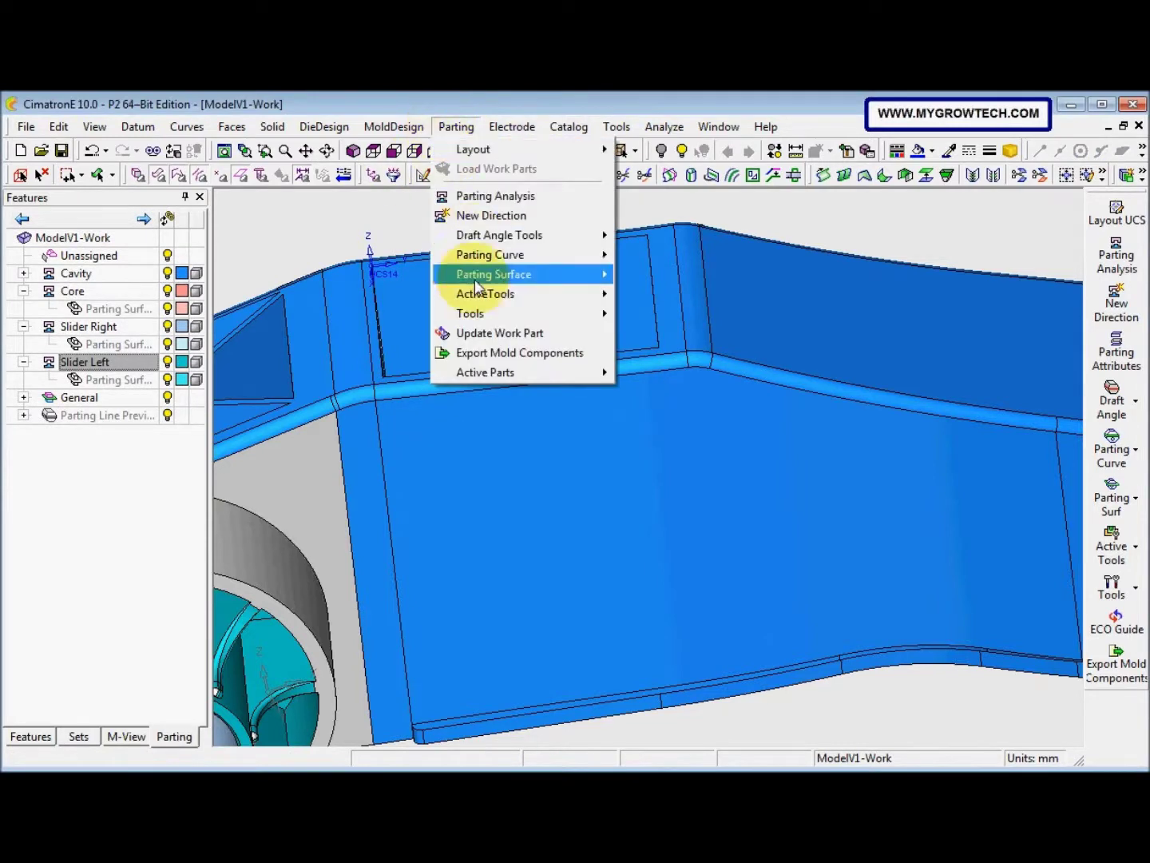
{"action": "mouse_move", "coordinate": [476, 313]}
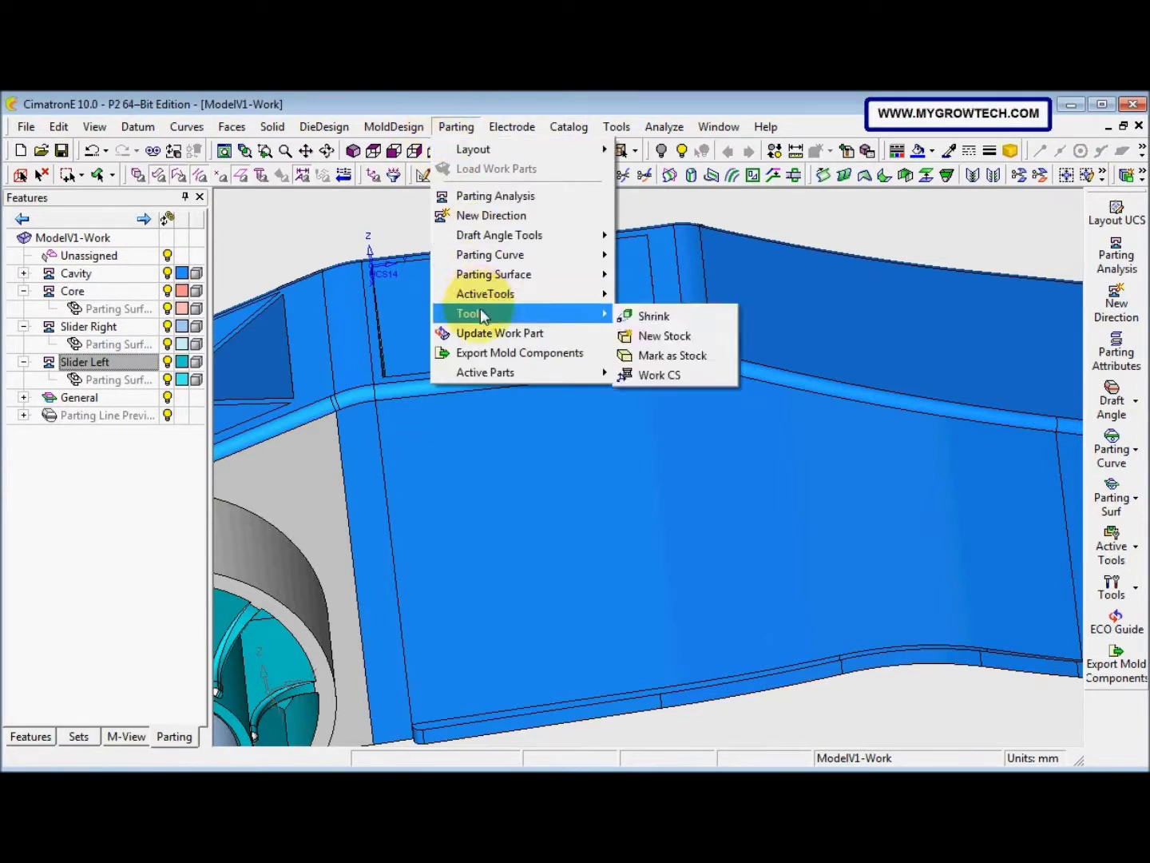
{"action": "left_click", "coordinate": [663, 375]}
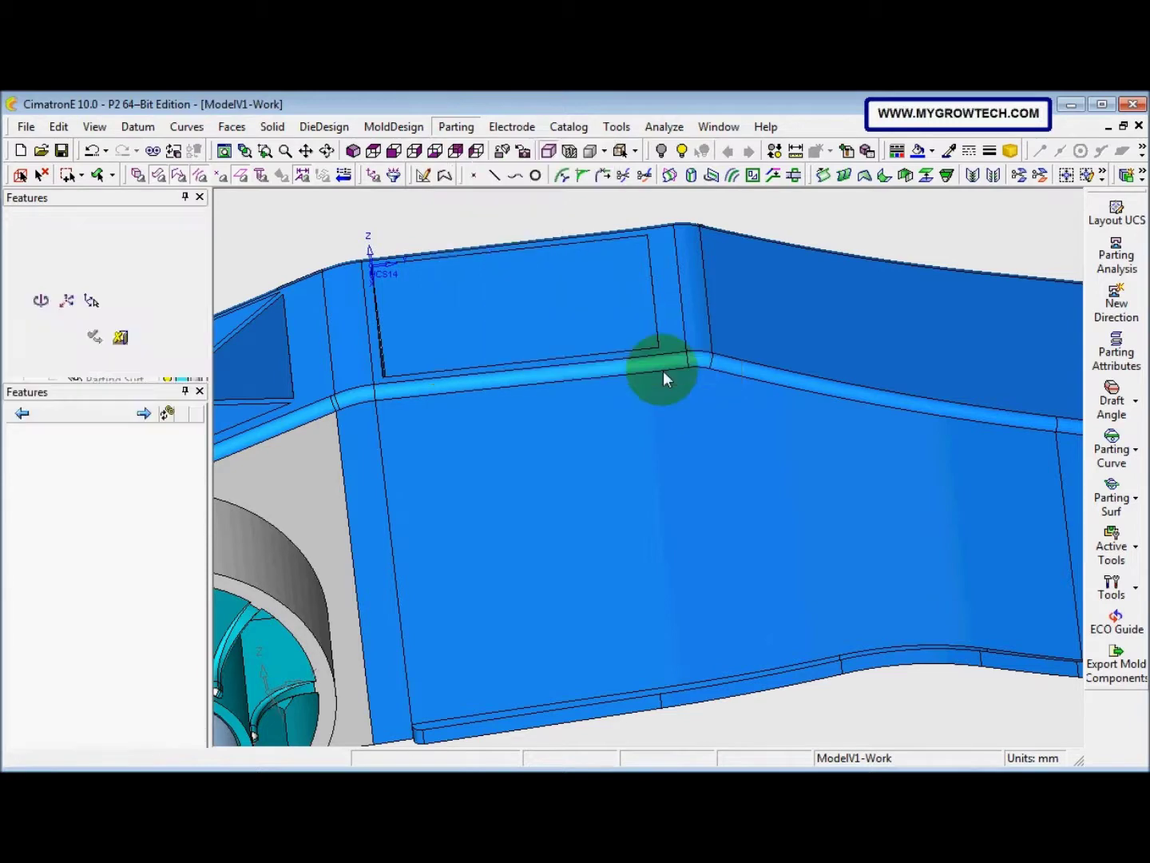
{"action": "left_click", "coordinate": [87, 298]}
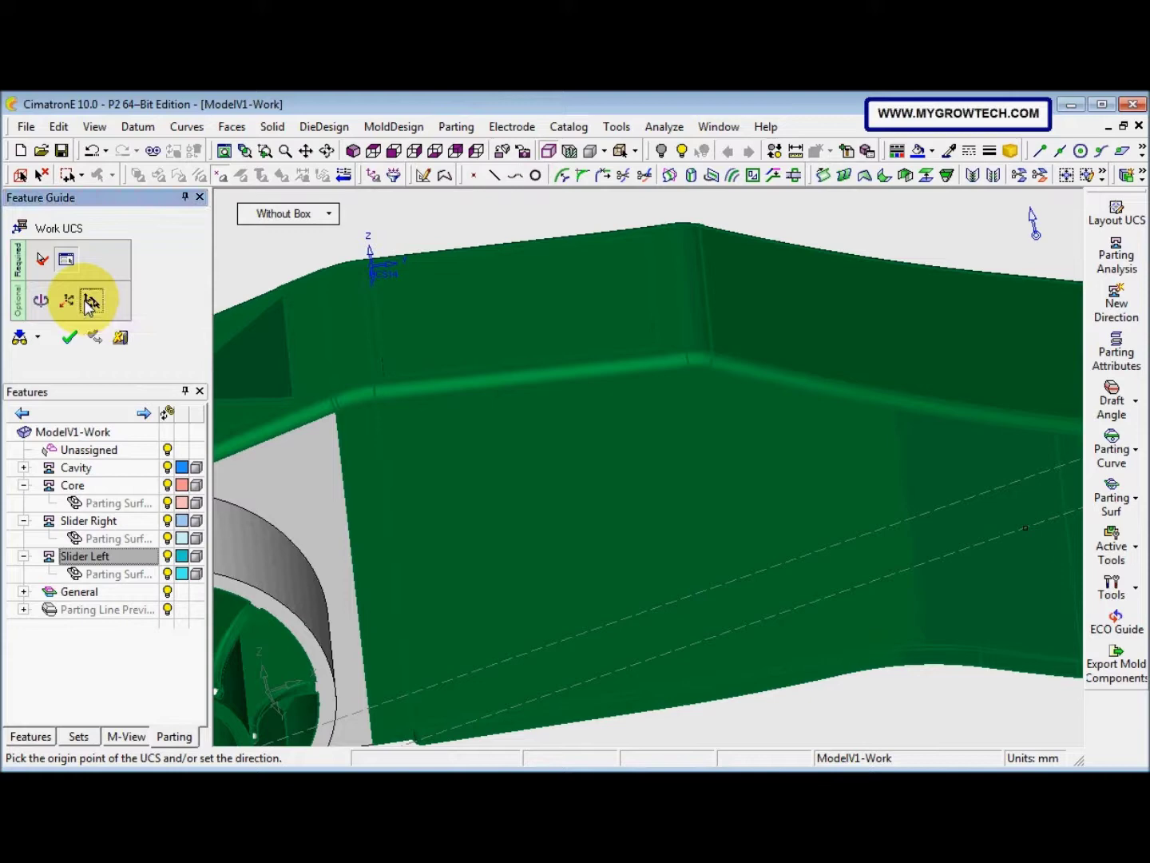
{"action": "scroll", "coordinate": [527, 298], "scroll_direction": "down", "scroll_amount": 10}
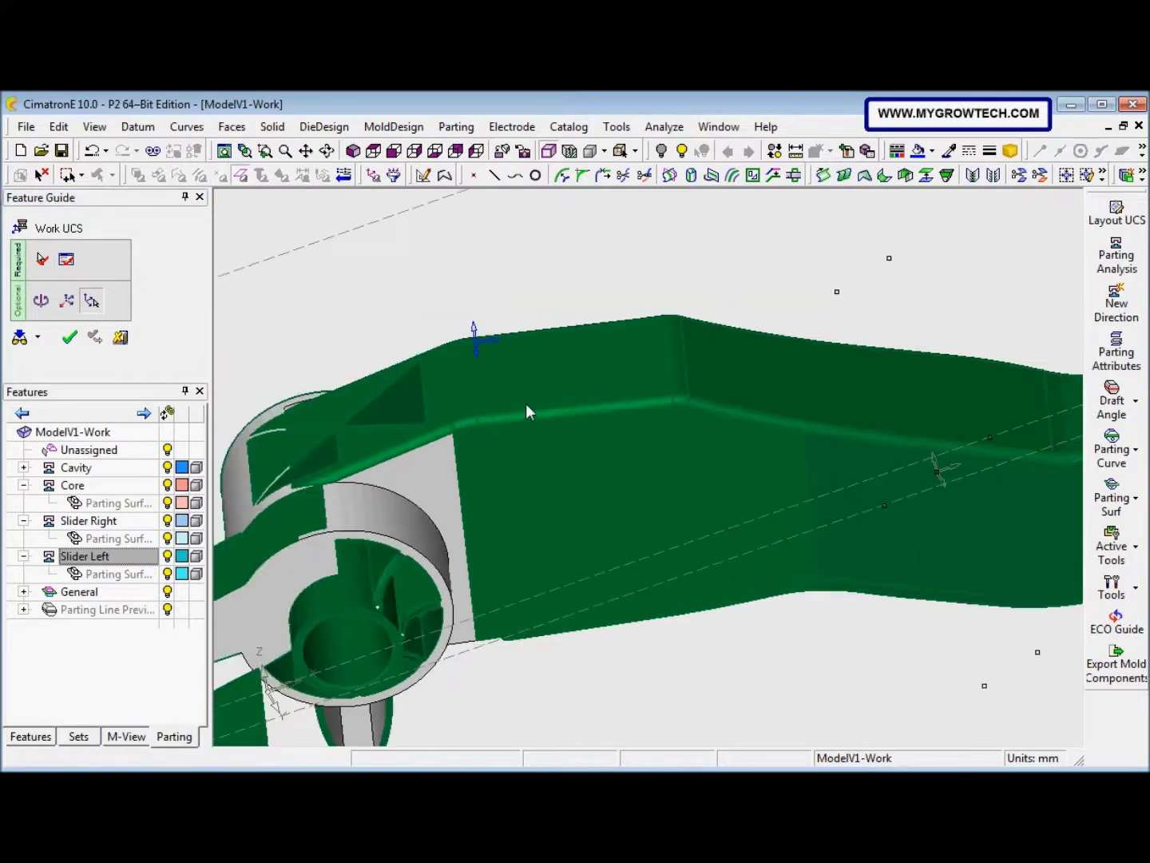
{"action": "middle_click_drag", "start_coordinate": [597, 393], "coordinate": [579, 420]}
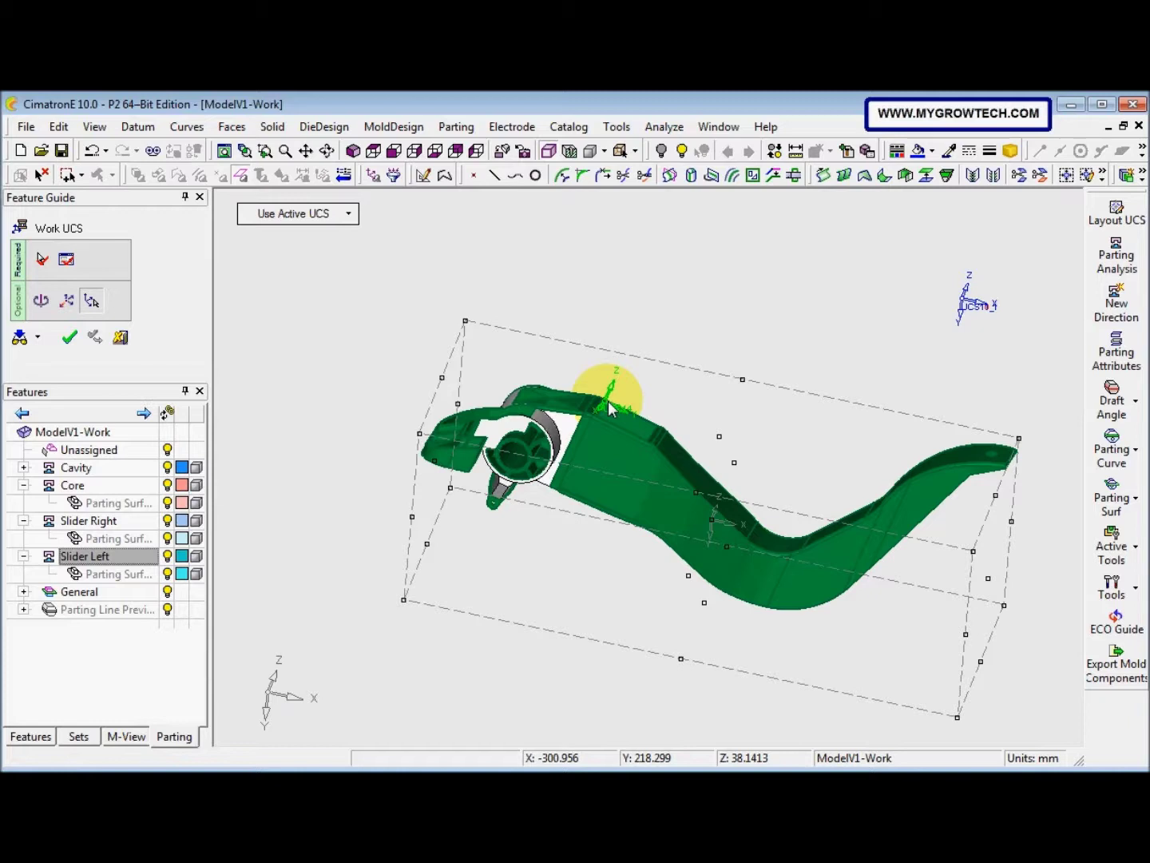
{"action": "middle_click_drag", "start_coordinate": [607, 406], "coordinate": [552, 411]}
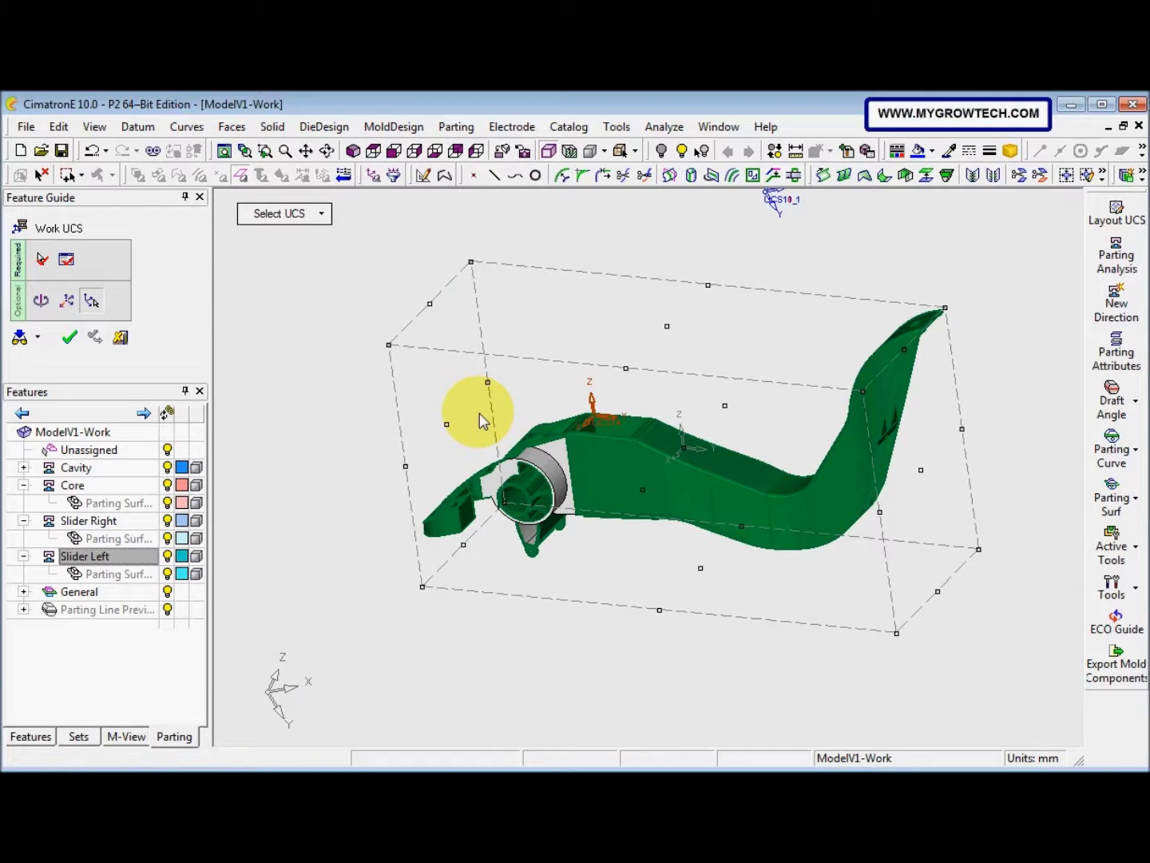
{"action": "right_click", "coordinate": [502, 407]}
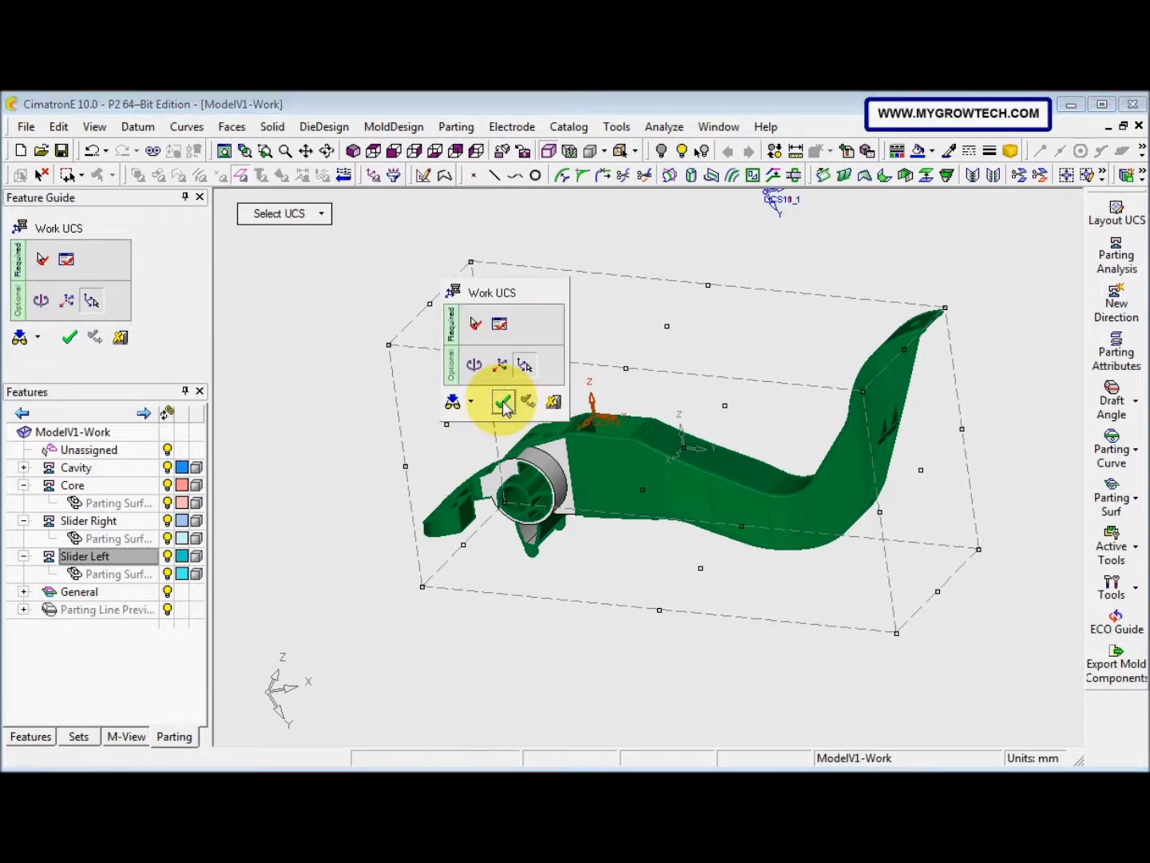
{"action": "left_click", "coordinate": [503, 404]}
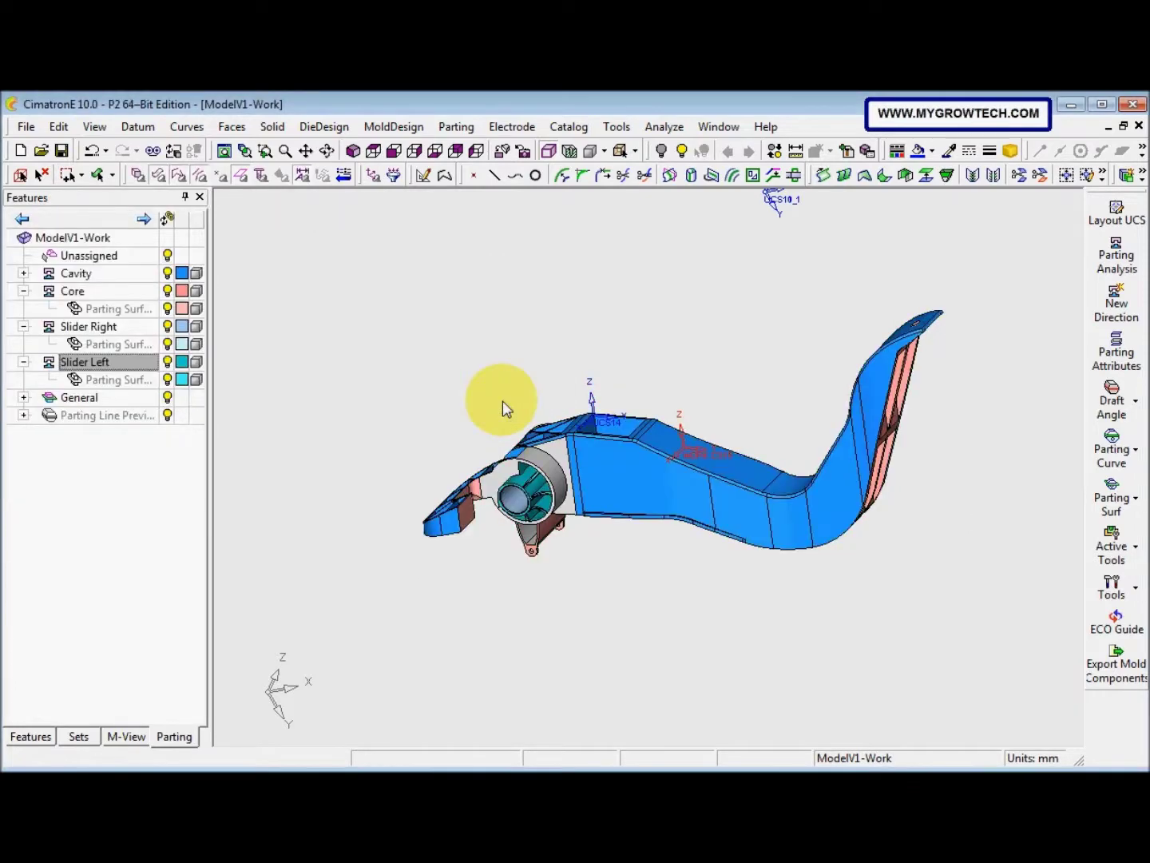
- Move the pocket-corner UCS and UCS10_1 to the Archive set
{"action": "middle_click_drag", "start_coordinate": [575, 468], "coordinate": [604, 477]}
{"action": "scroll", "coordinate": [600, 448], "scroll_direction": "down", "scroll_amount": 3}
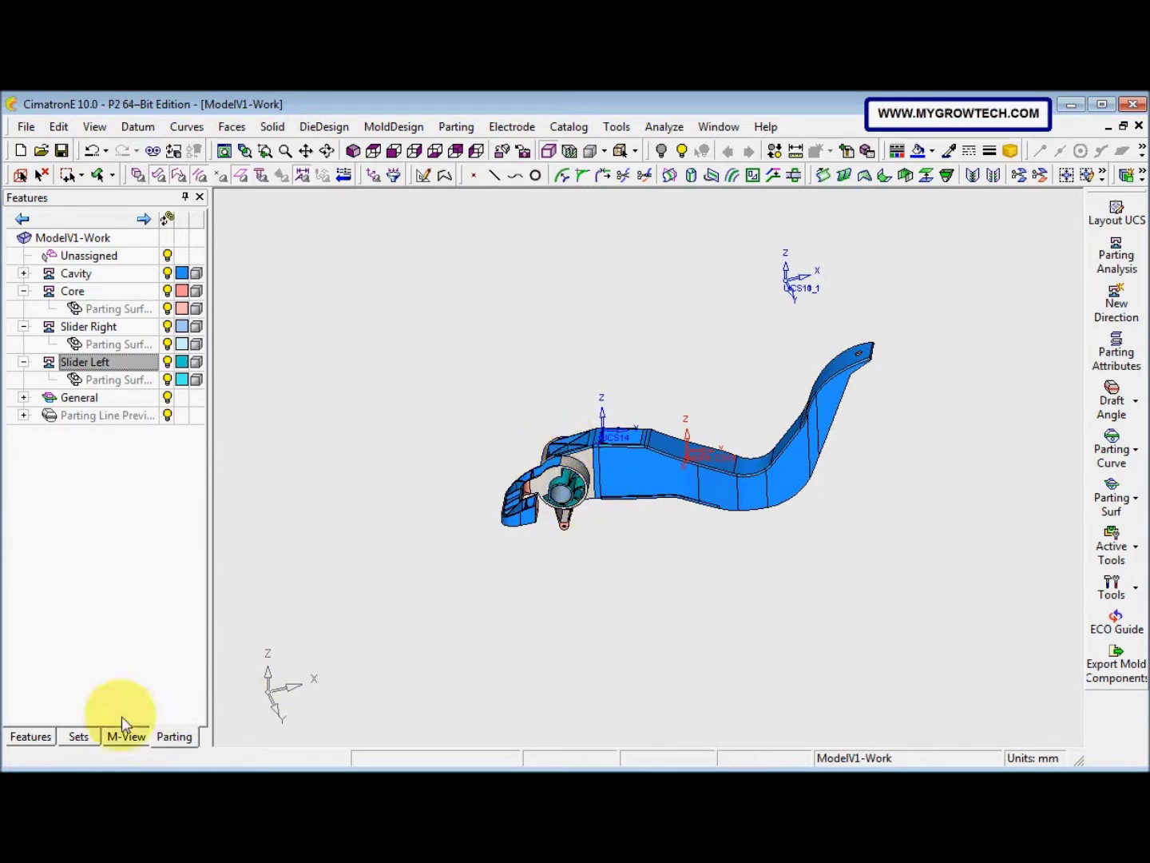
{"action": "left_click", "coordinate": [79, 738]}
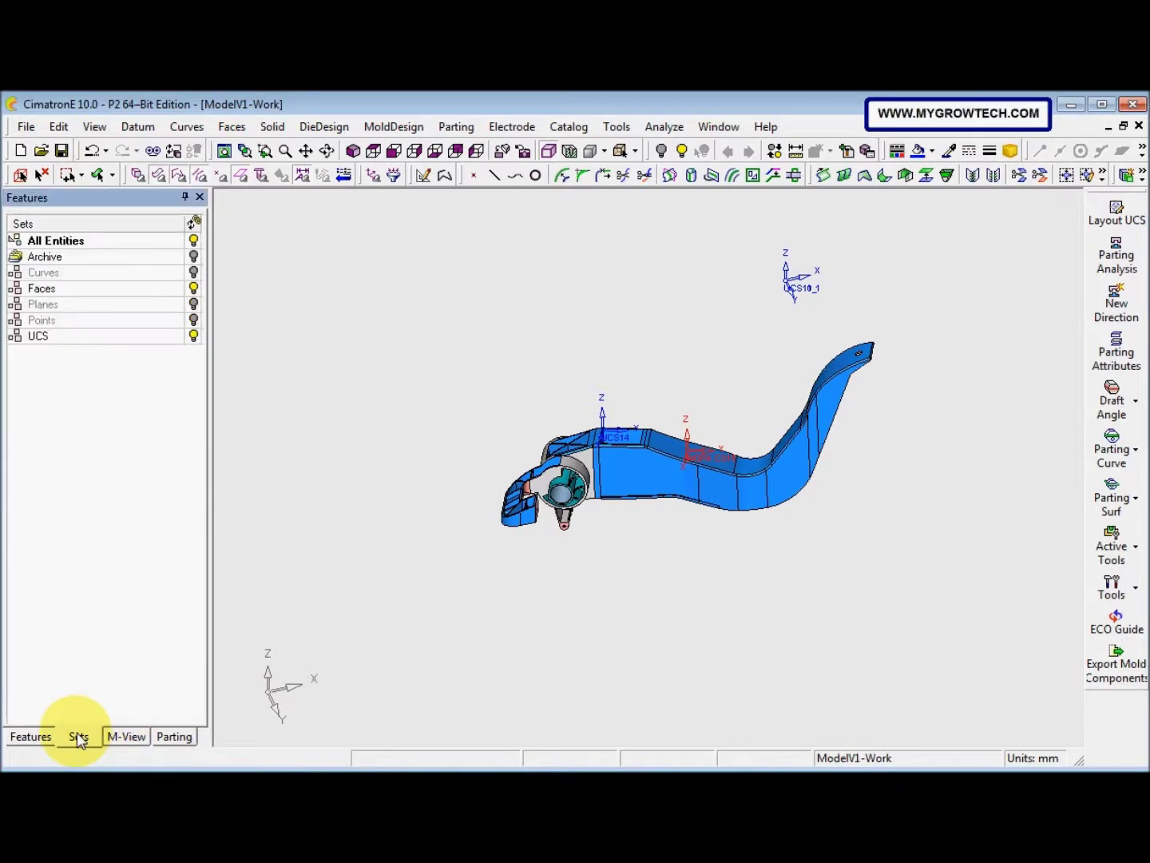
{"action": "left_click", "coordinate": [127, 259]}
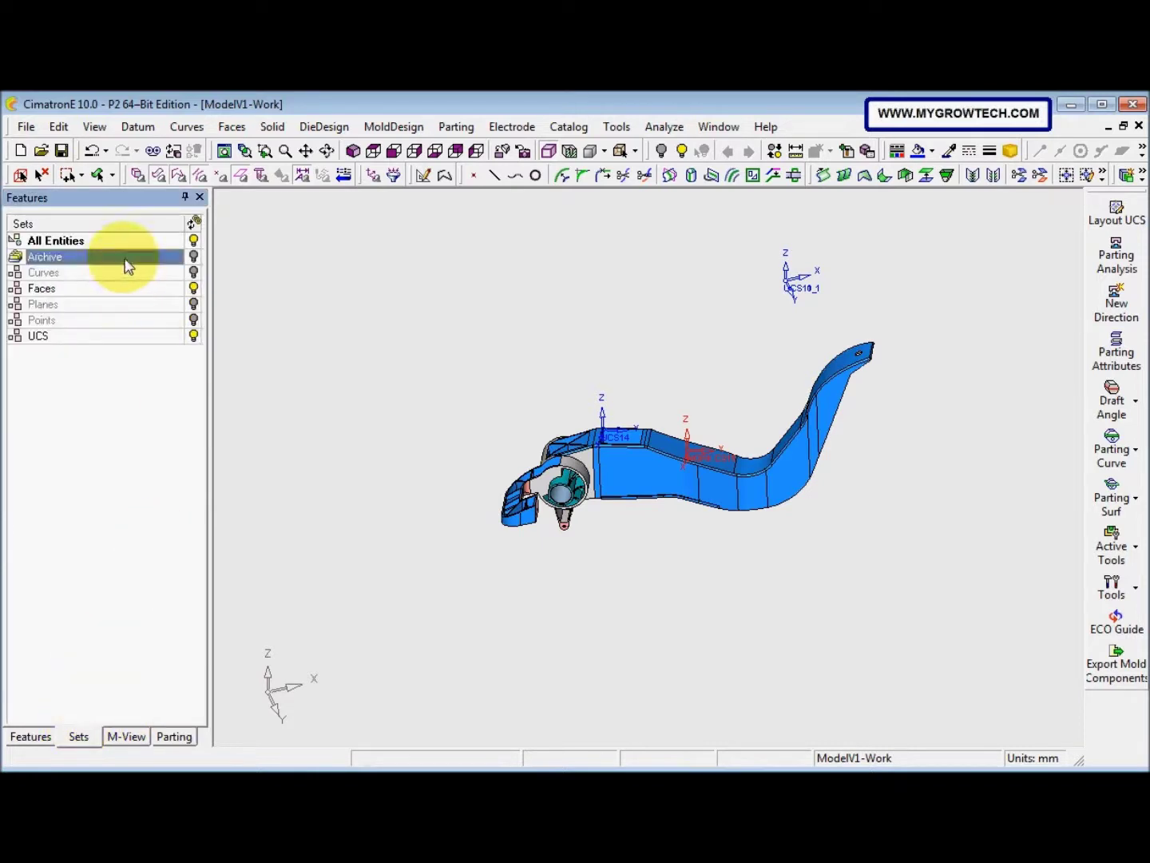
{"action": "left_click", "coordinate": [609, 435]}
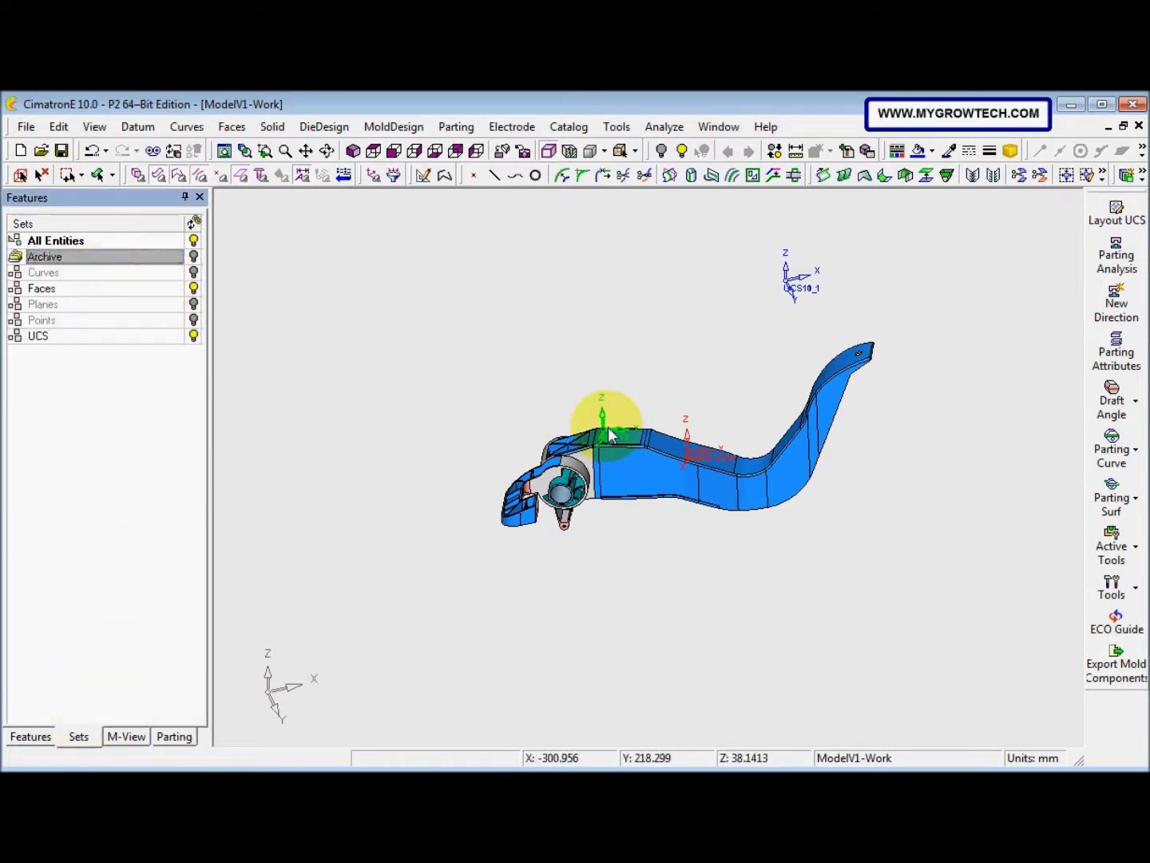
{"action": "left_click", "coordinate": [792, 278]}
{"action": "left_click_drag", "start_coordinate": [751, 249], "coordinate": [838, 309]}
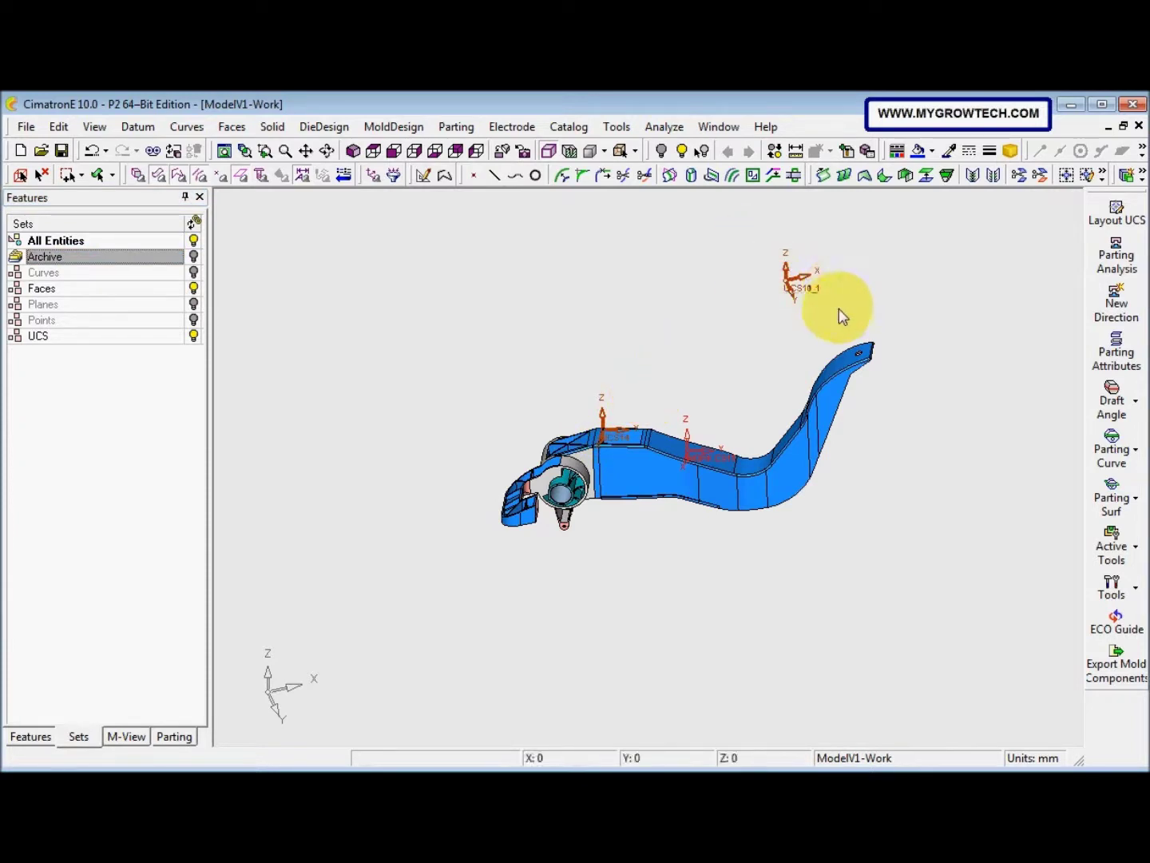
{"action": "right_click", "coordinate": [154, 265]}
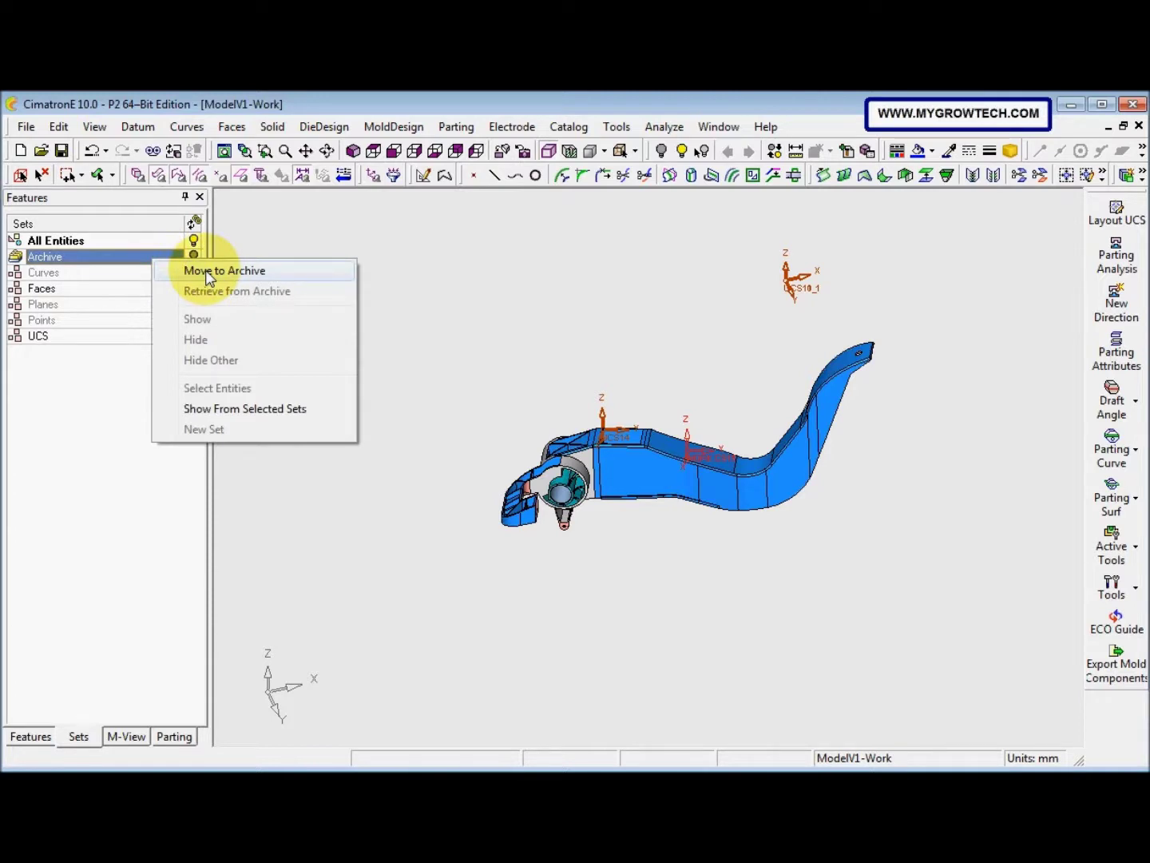
{"action": "left_click", "coordinate": [209, 272]}
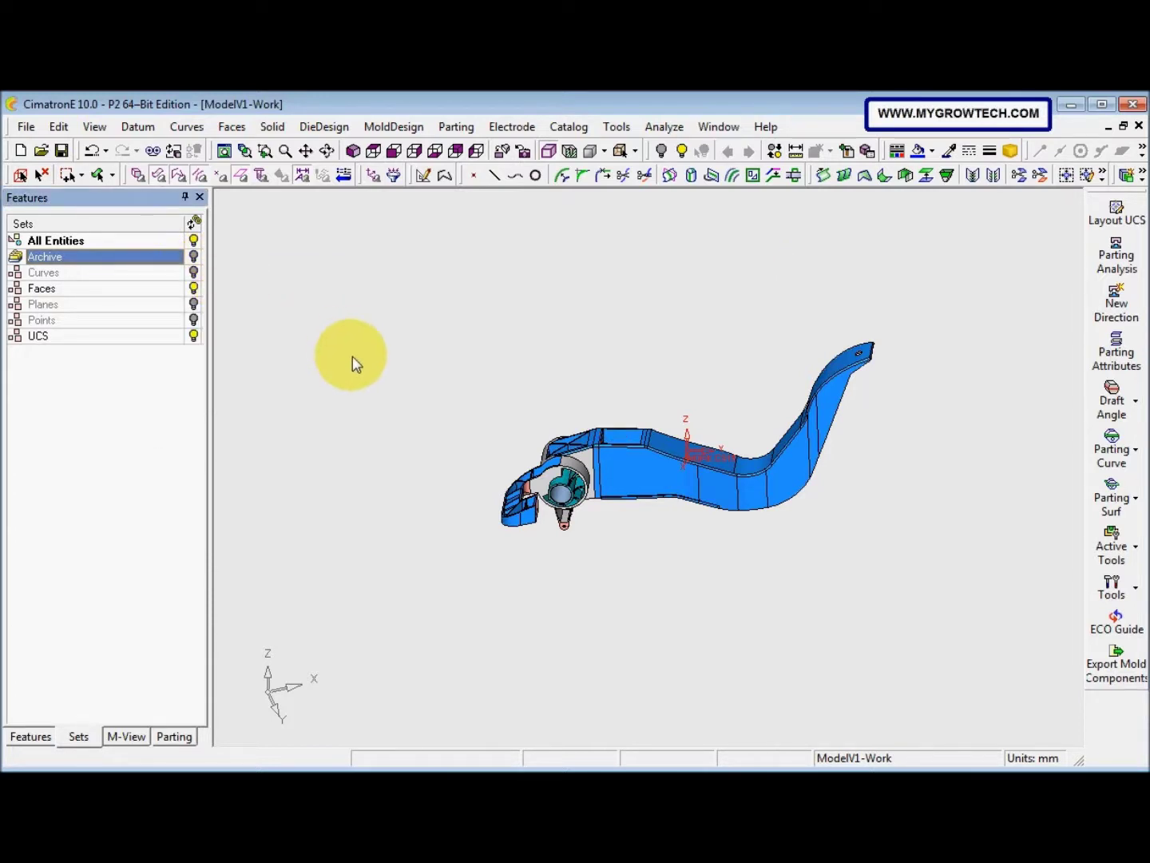
- Save the ModelV1-Work file
{"action": "left_click", "coordinate": [750, 460]}
{"action": "middle_click_drag", "start_coordinate": [750, 454], "coordinate": [676, 412]}
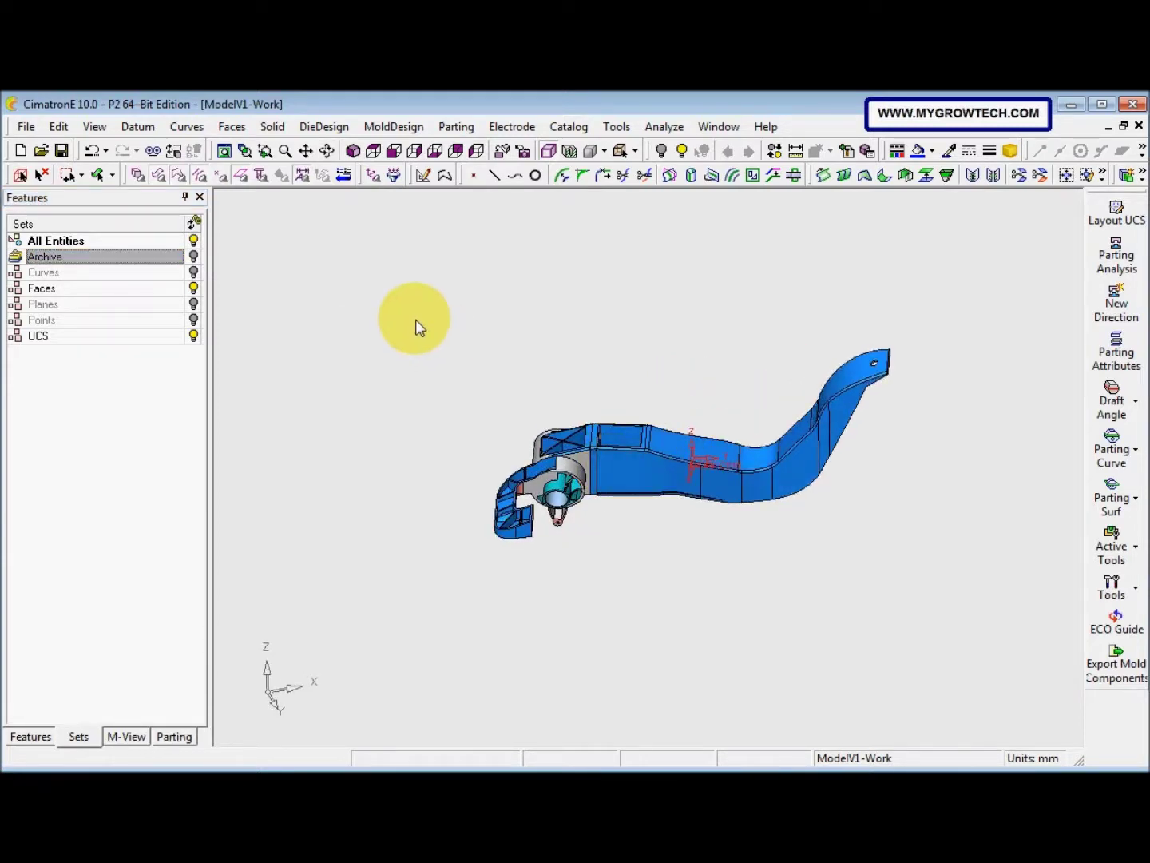
{"action": "left_click", "coordinate": [68, 158]}
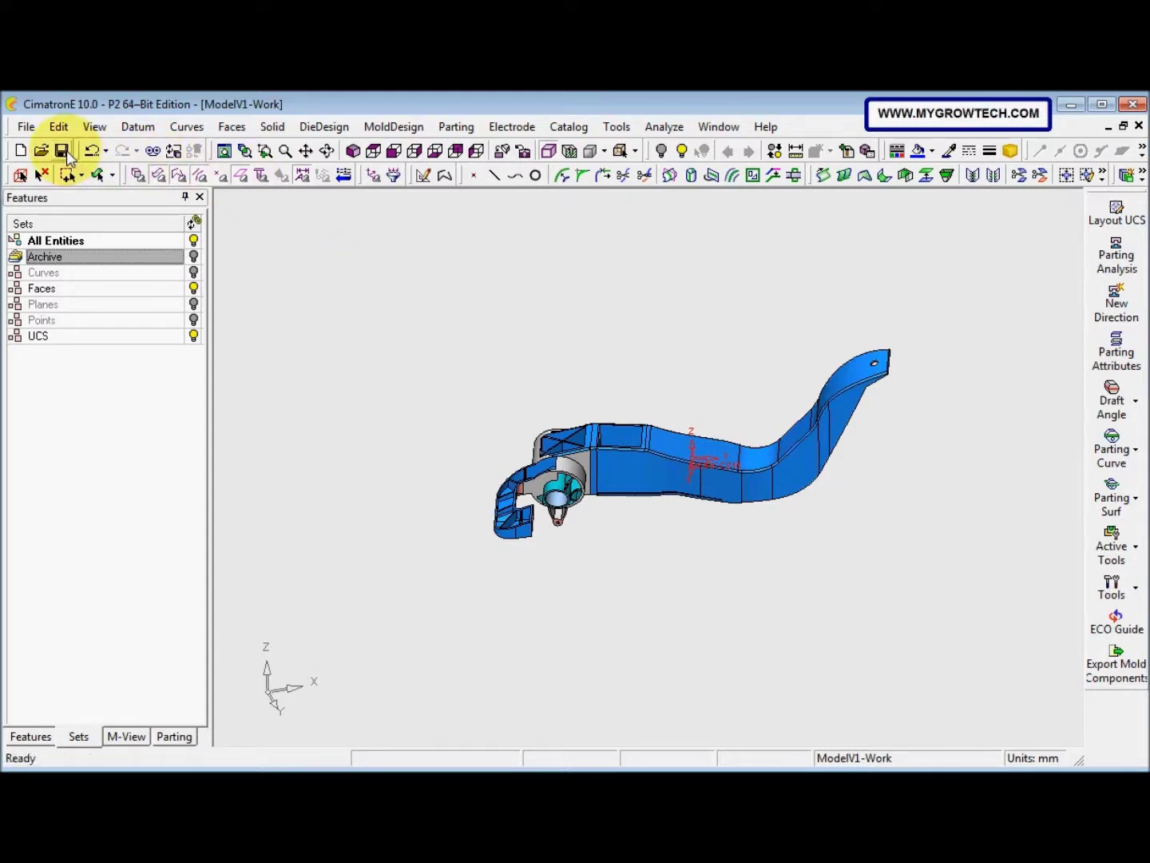